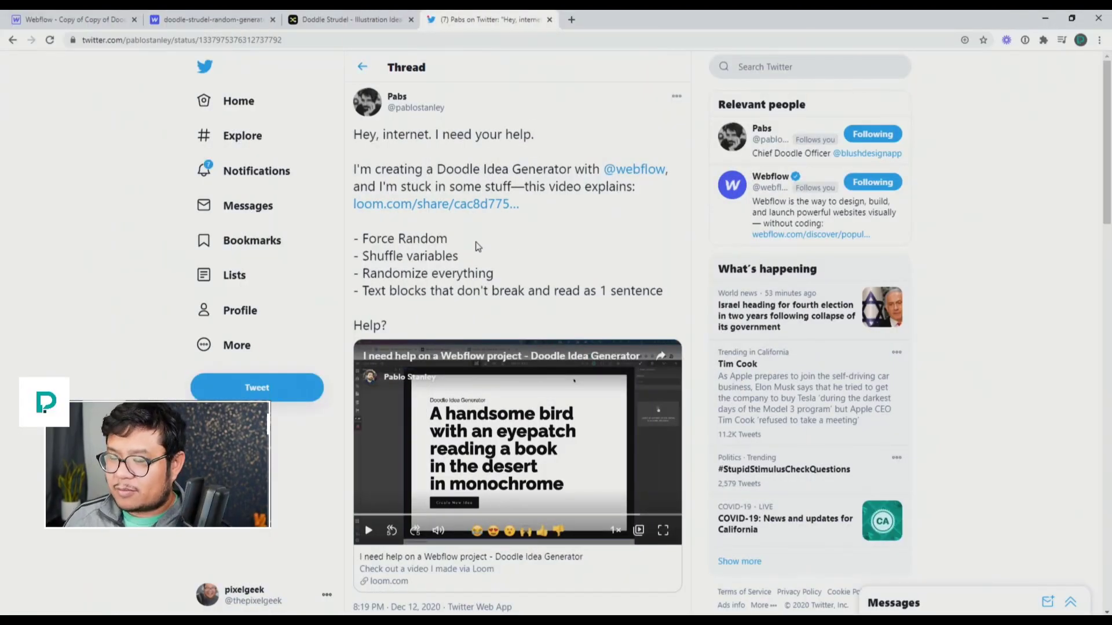
Step: Highlight the tweet's four requests (Force Random, Shuffle variables, Randomize everything, unbroken text blocks), then scroll to the replies
drag(468, 242, 364, 241)
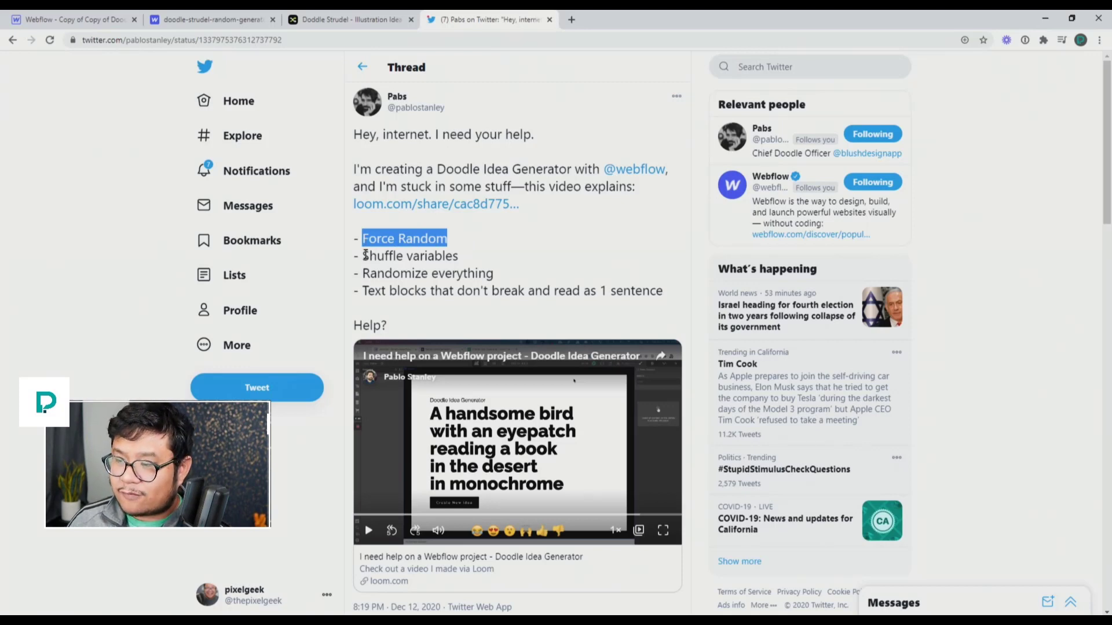
drag(365, 255, 468, 258)
drag(363, 273, 495, 274)
drag(365, 292, 654, 296)
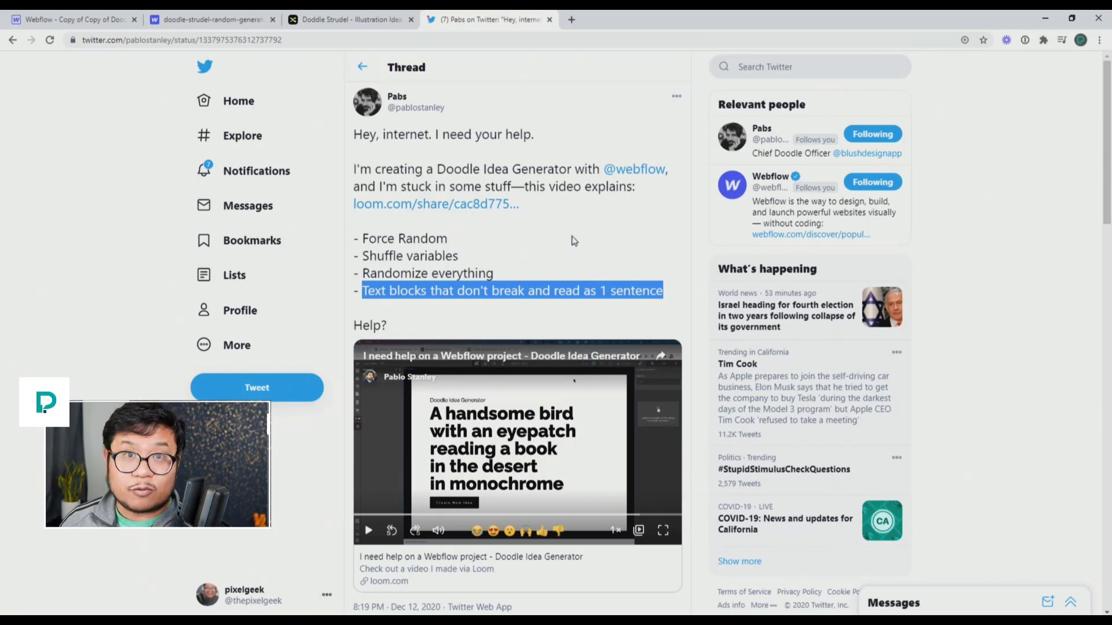
scroll(565, 234, down, 6)
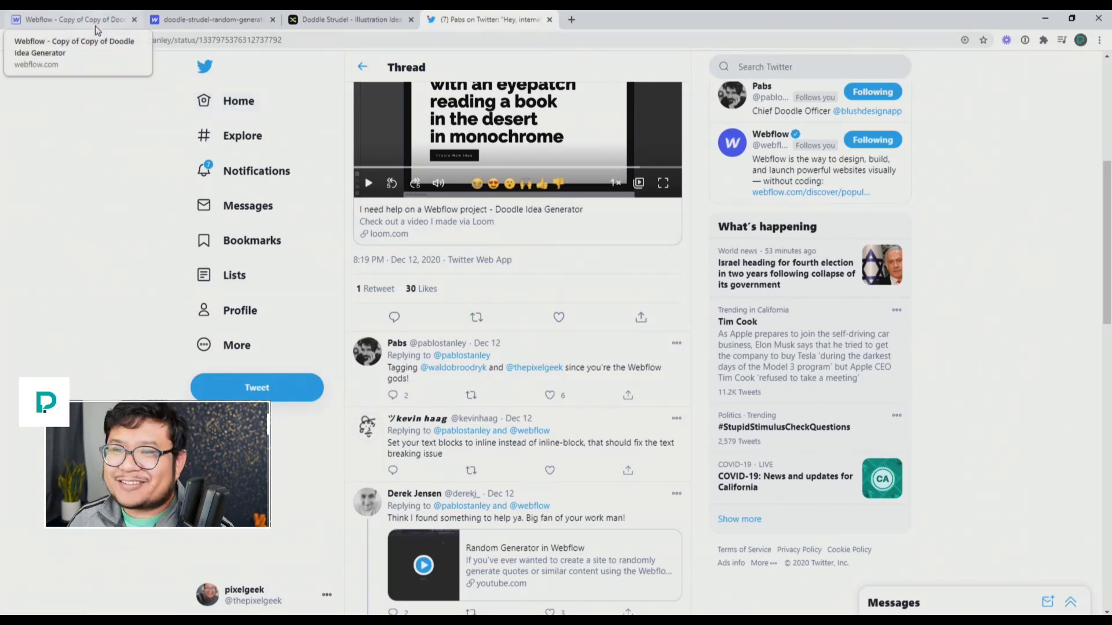
Step: On the live Doodle Strudel site, reload several times to generate new idea sentences
click(307, 29)
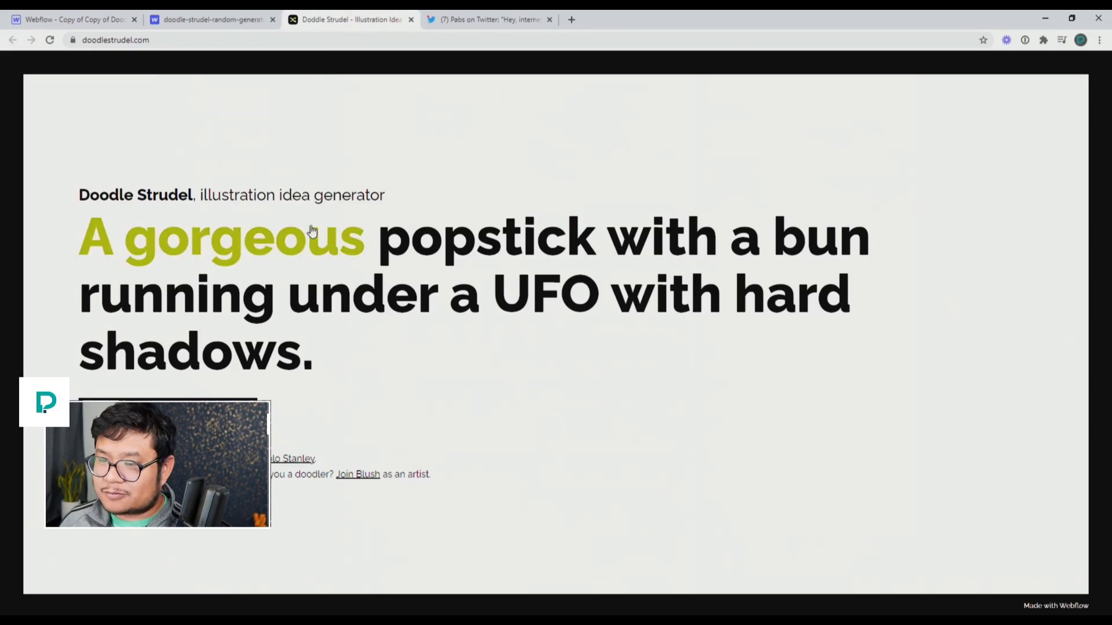
click(50, 40)
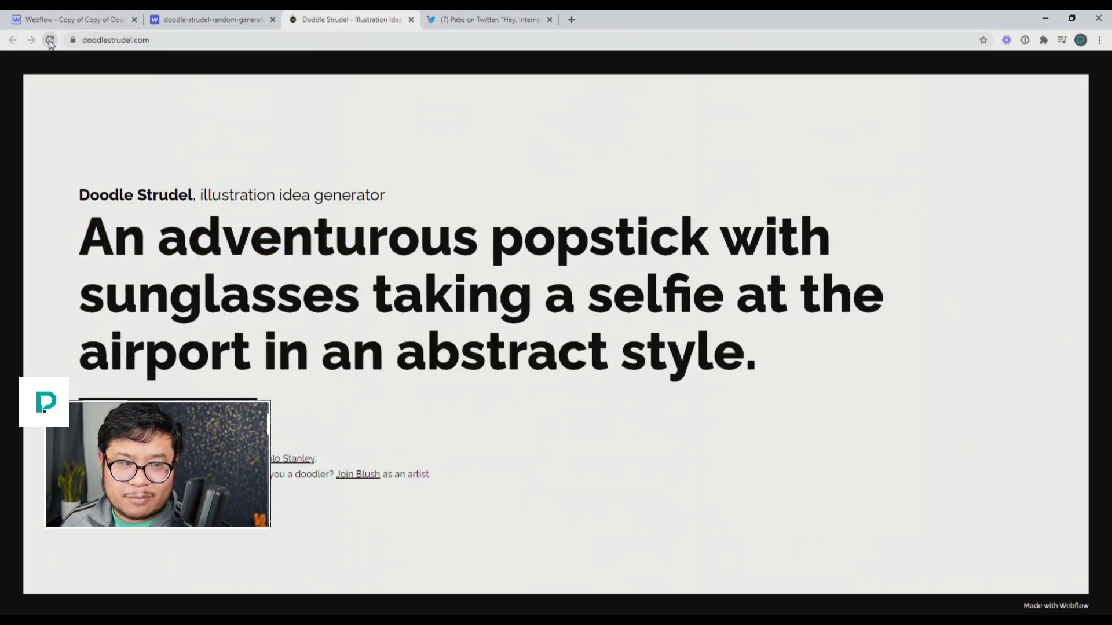
click(50, 41)
click(50, 40)
click(50, 40)
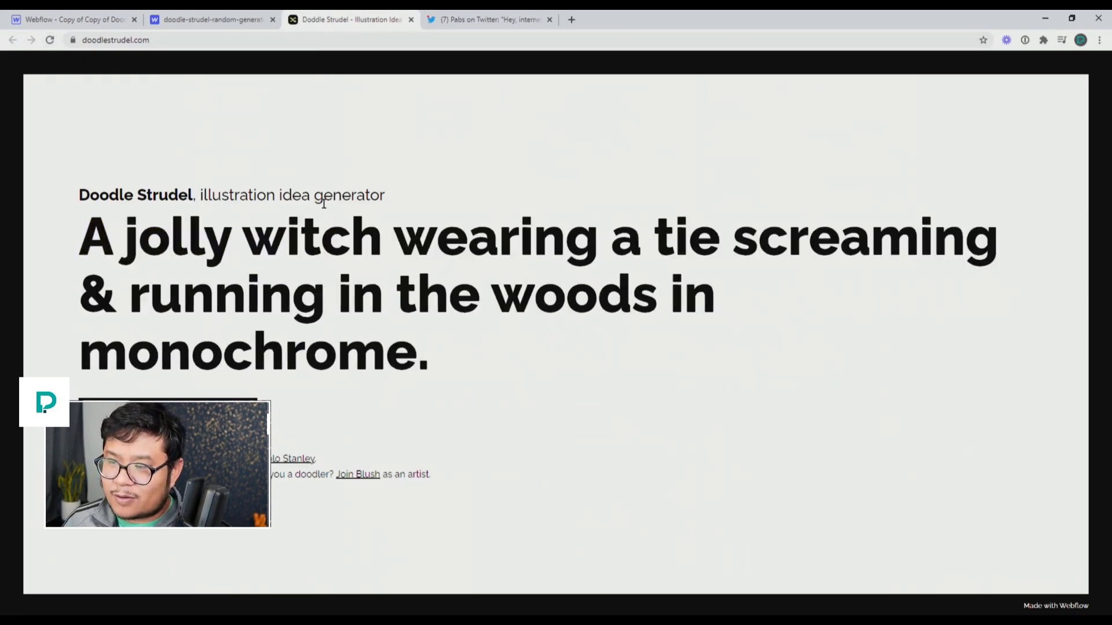
Step: Reroll single phrases like witch, wearing a tie, in the woods and planet, then return to Webflow
click(180, 249)
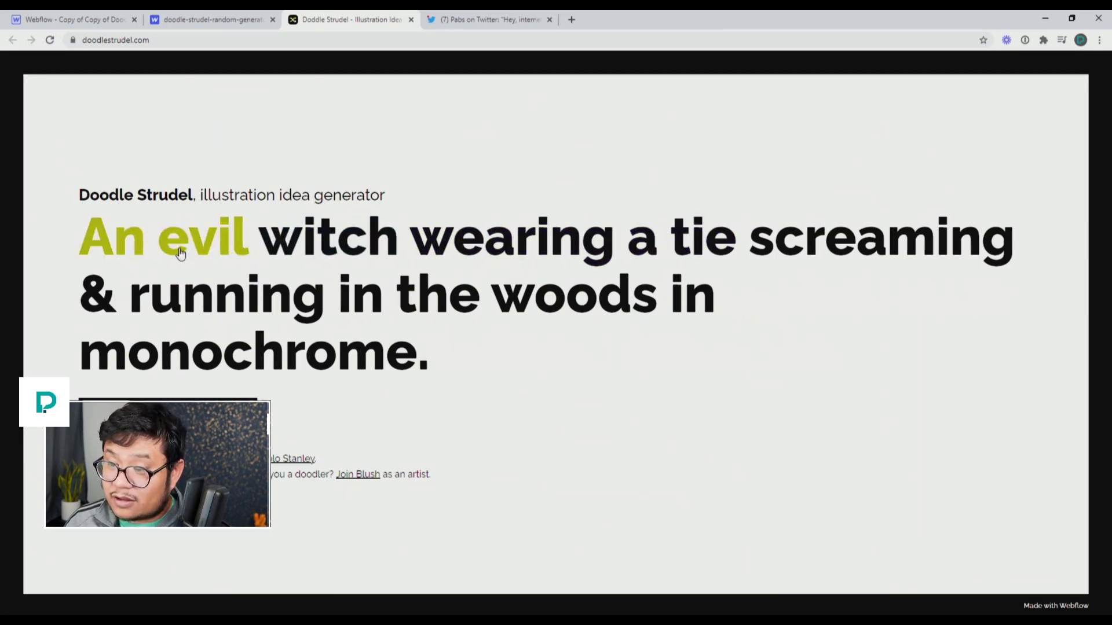
click(279, 249)
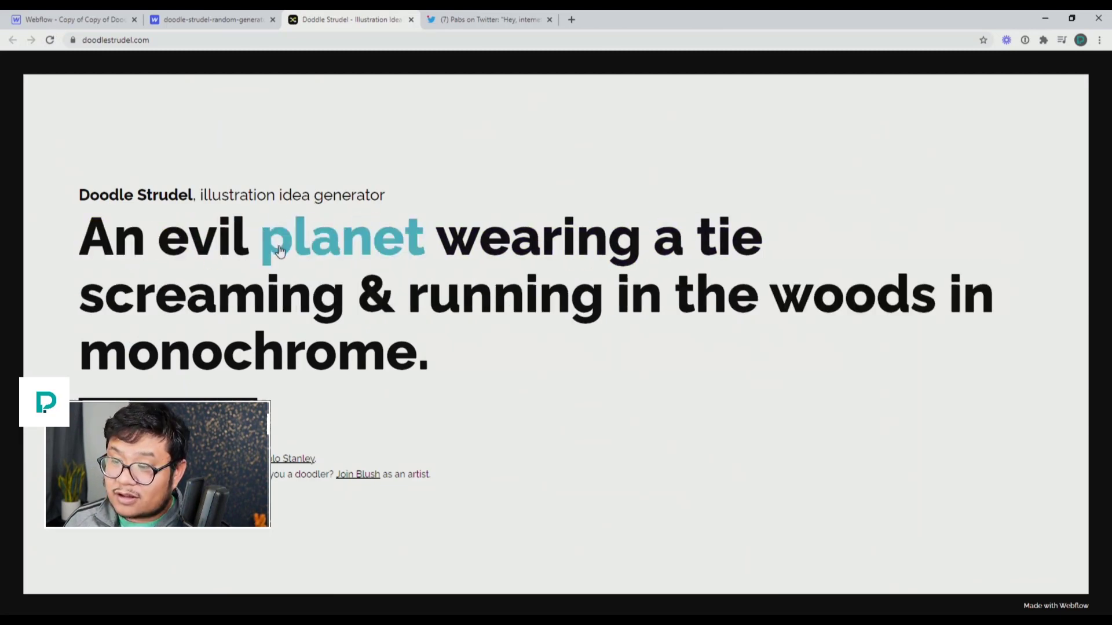
click(492, 255)
click(293, 300)
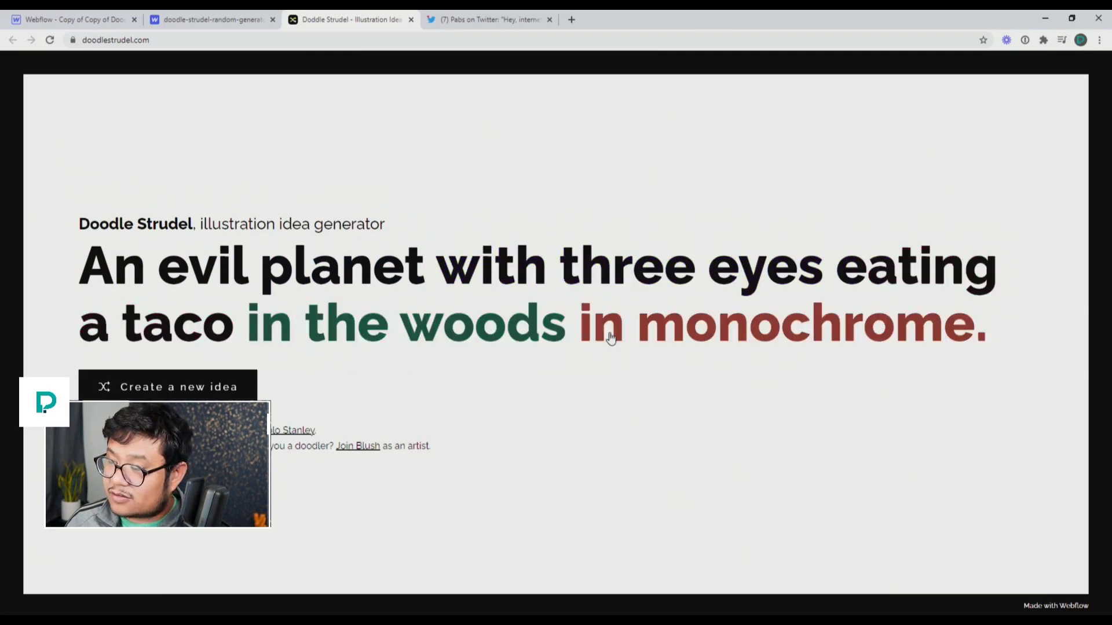
click(673, 342)
click(463, 304)
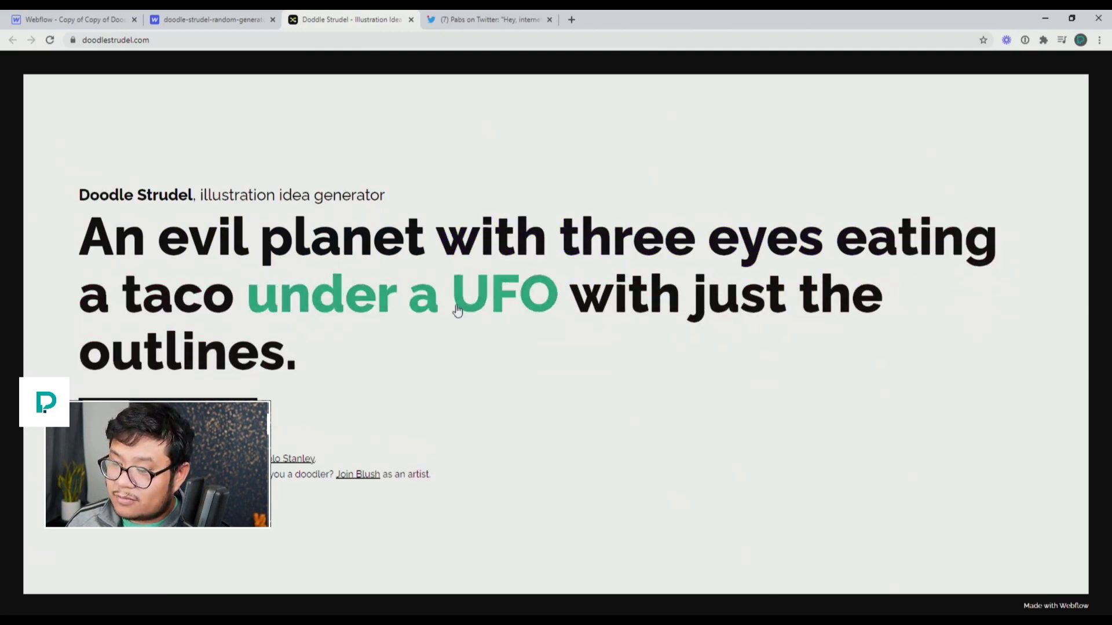
click(344, 294)
click(328, 277)
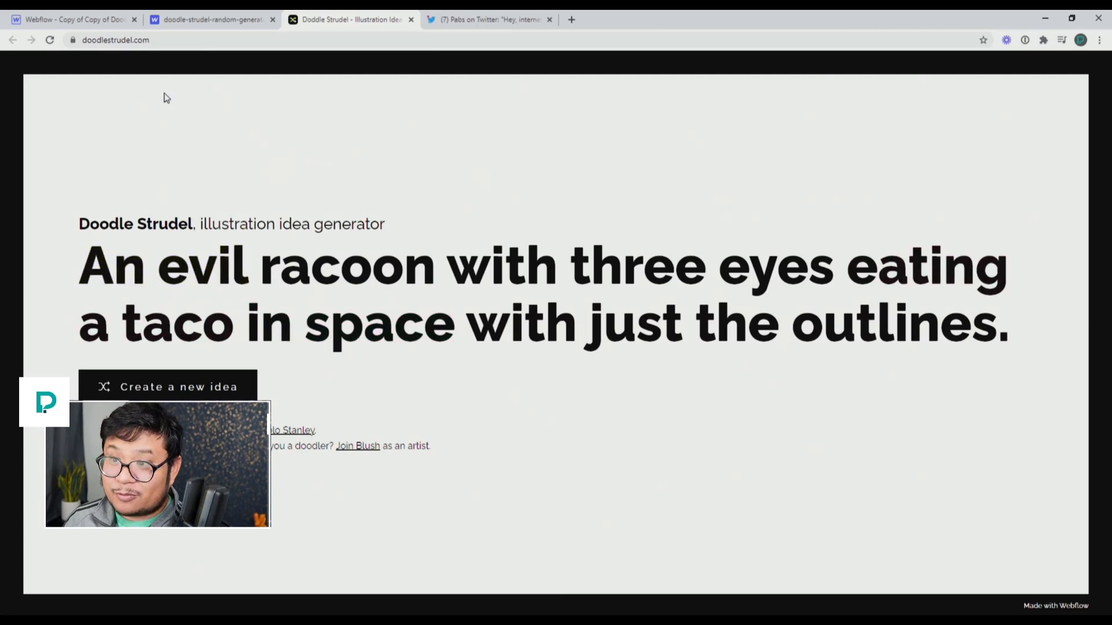
click(106, 22)
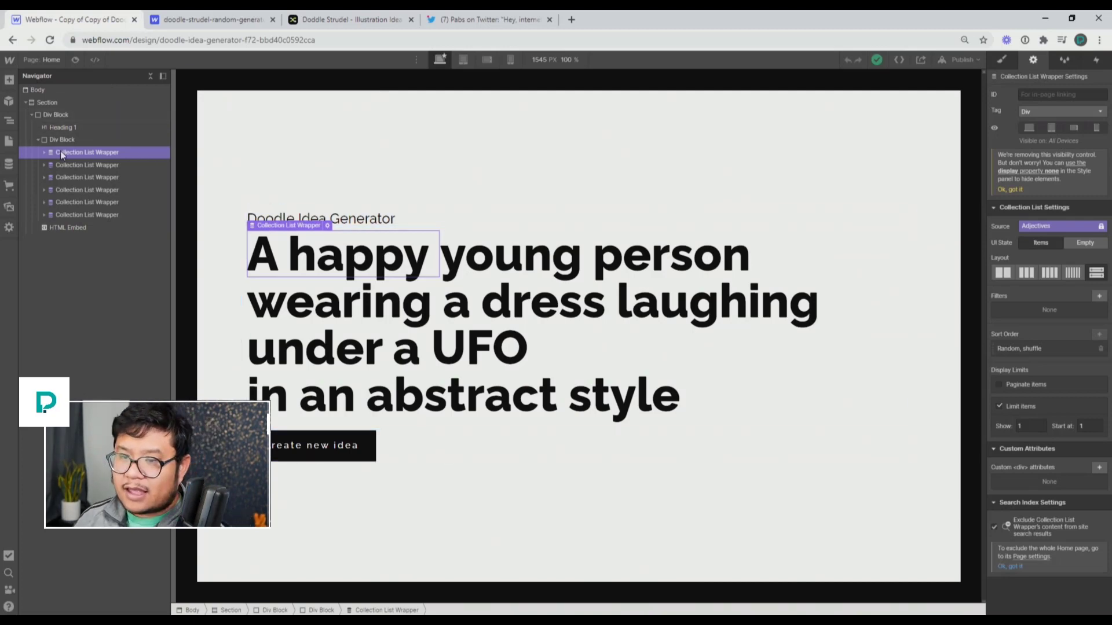
click(7, 165)
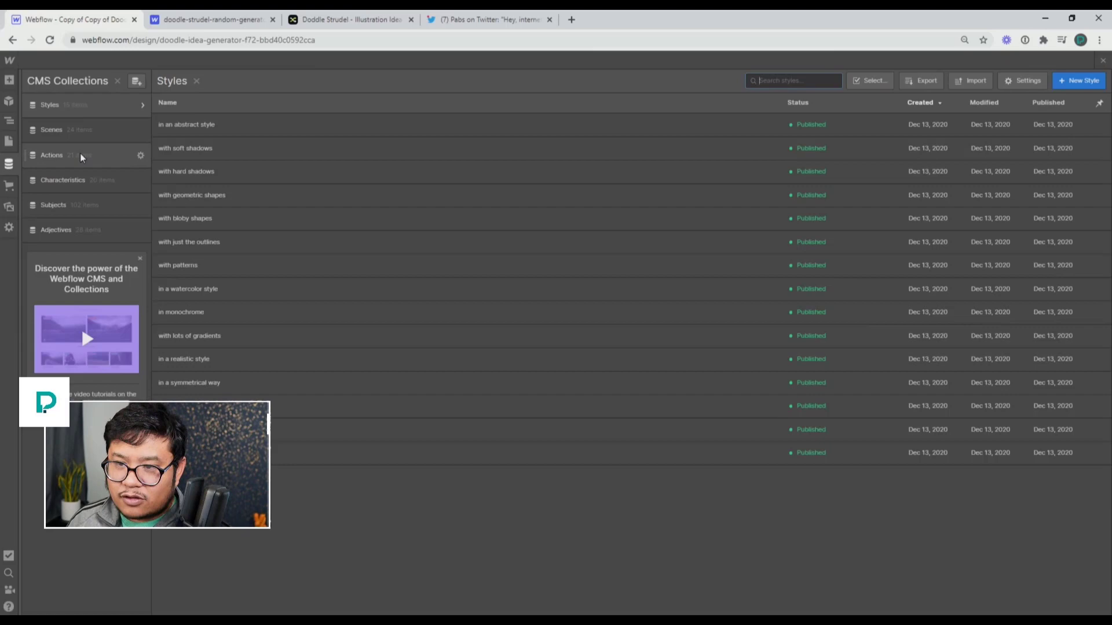
click(75, 232)
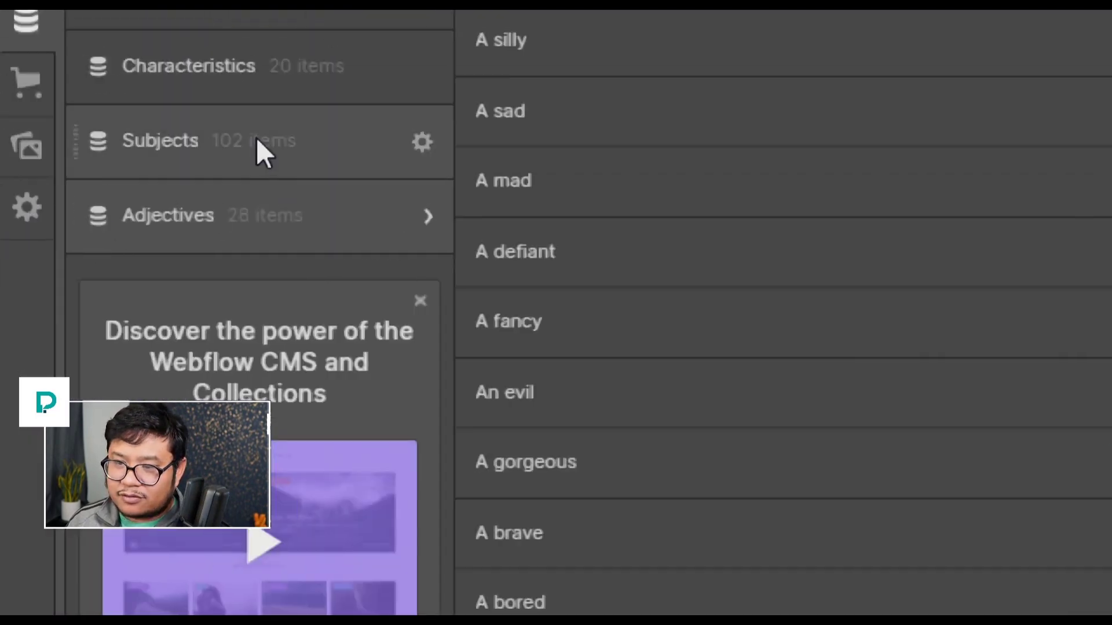
click(256, 139)
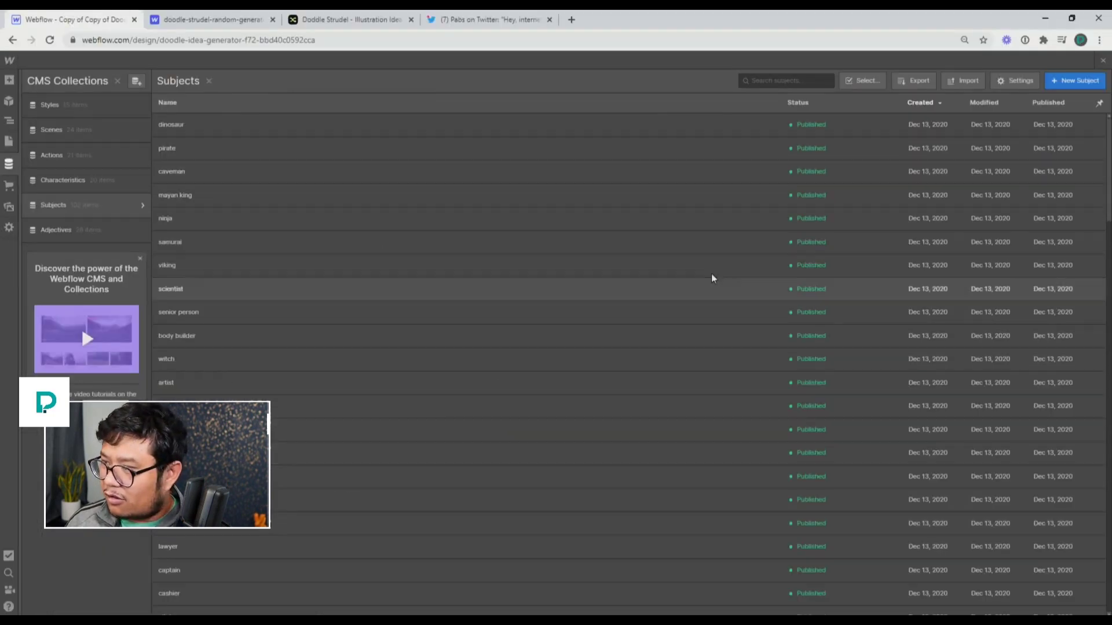
Step: Back on the canvas, expand the first word list and select the space element after the word
click(1102, 60)
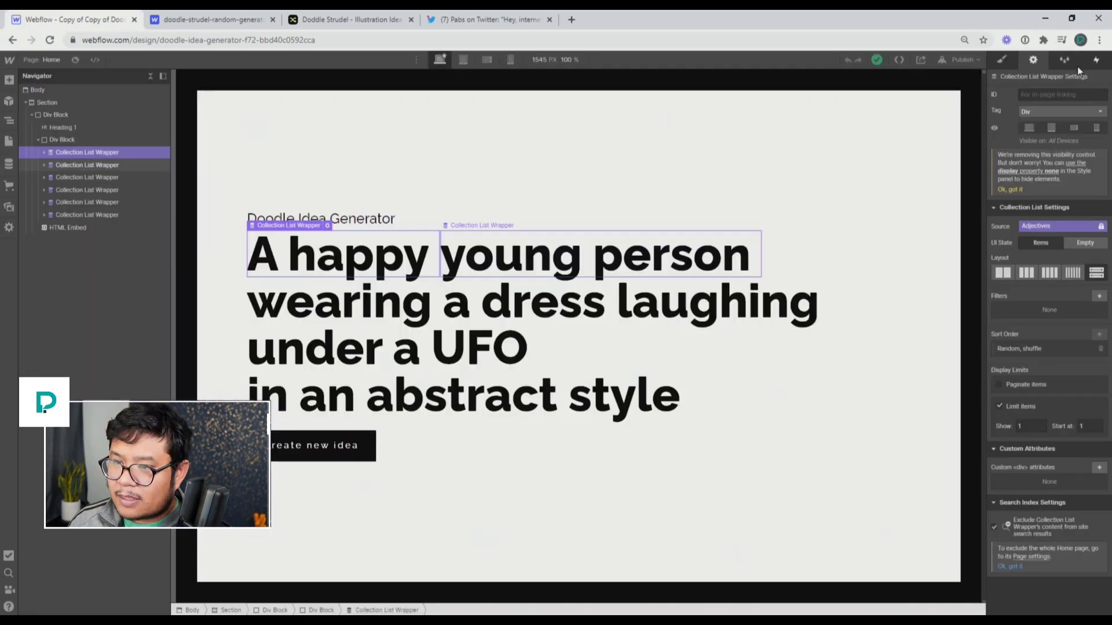
click(304, 259)
click(95, 153)
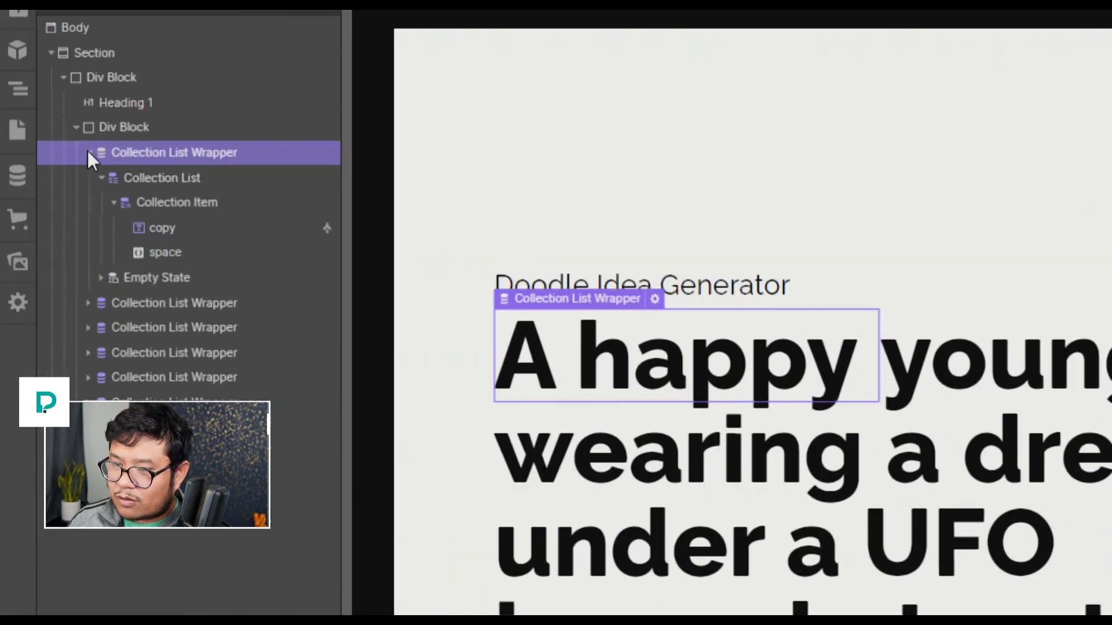
click(88, 152)
click(89, 153)
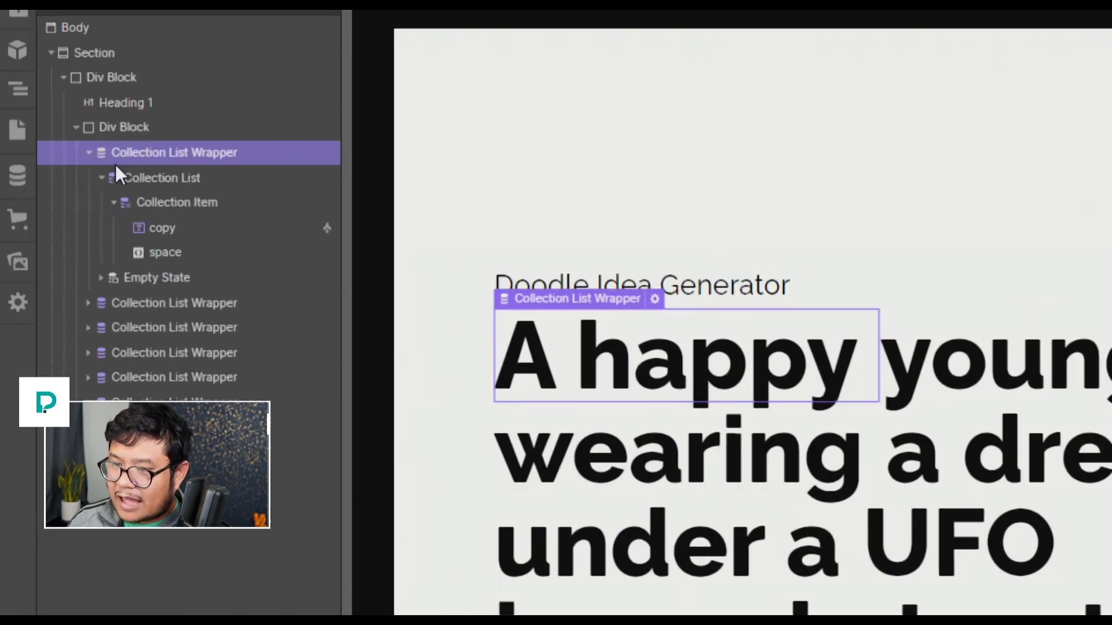
click(155, 249)
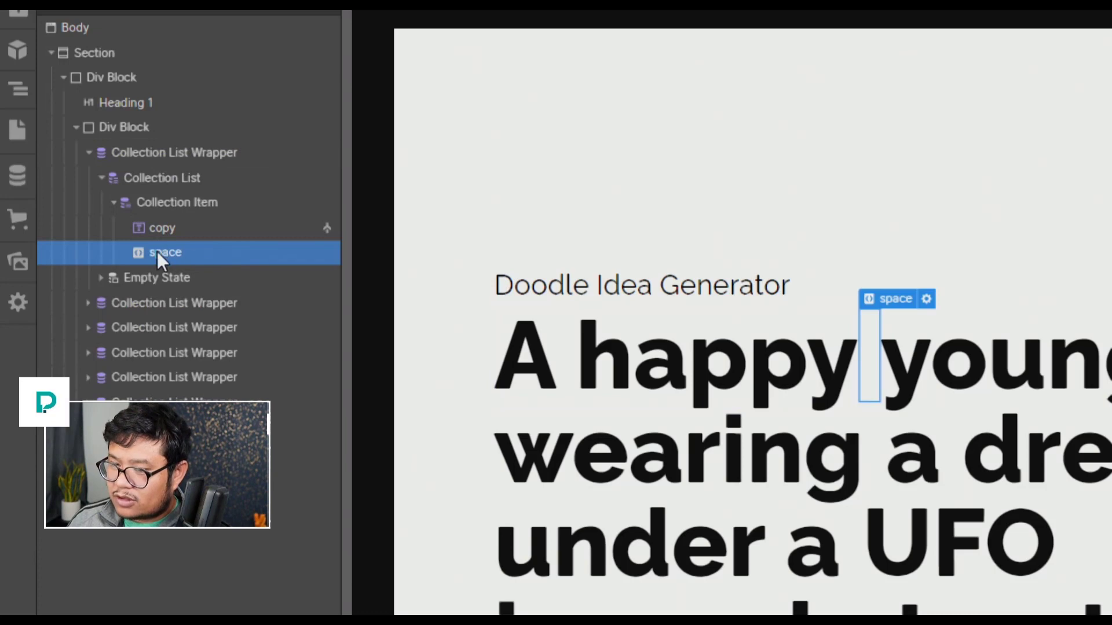
Step: View the space embed's &nbsp; code, then Save & Close the editor
click(842, 299)
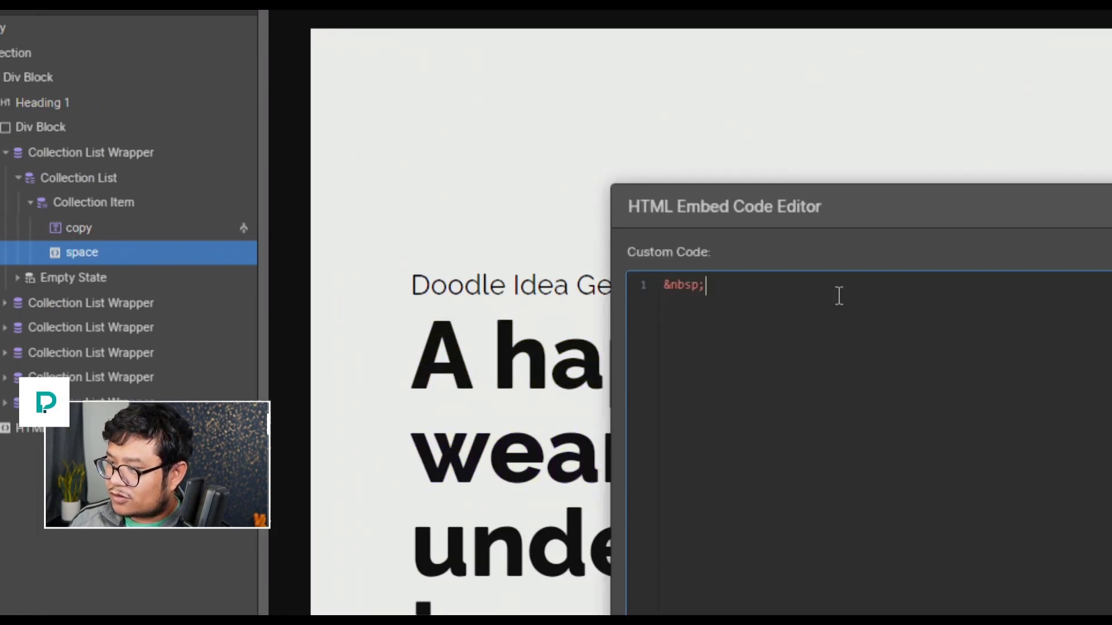
drag(732, 307, 649, 284)
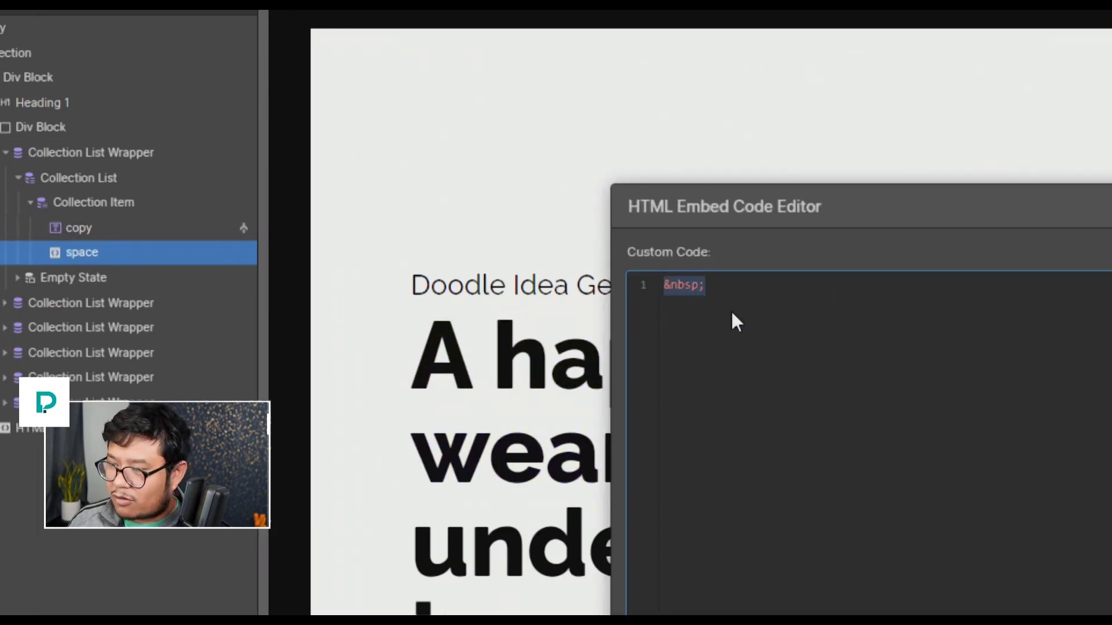
click(553, 367)
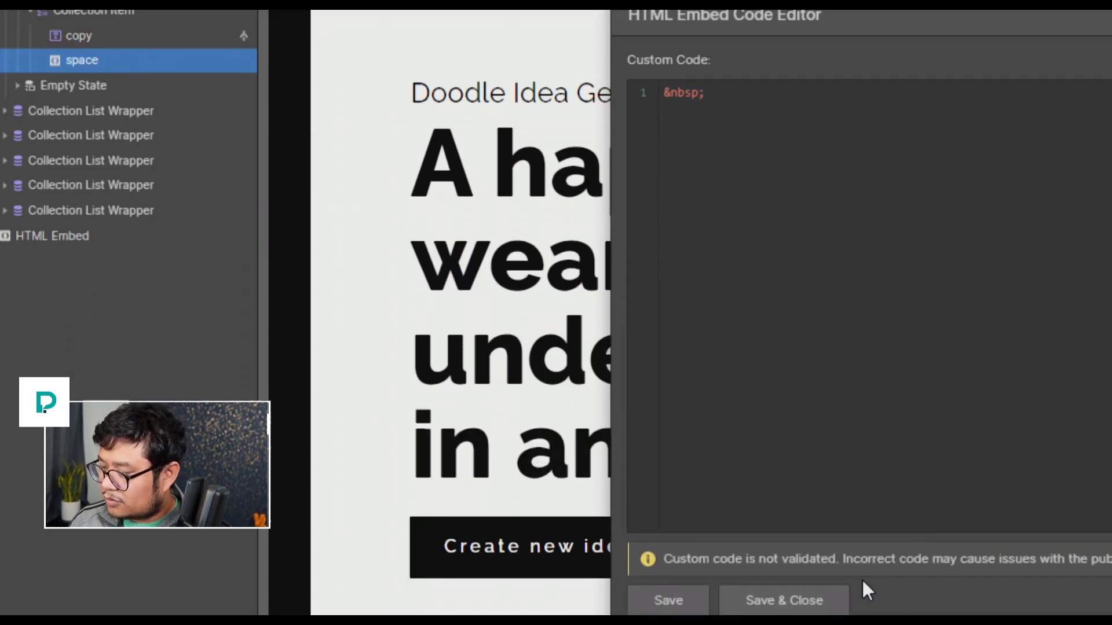
click(773, 596)
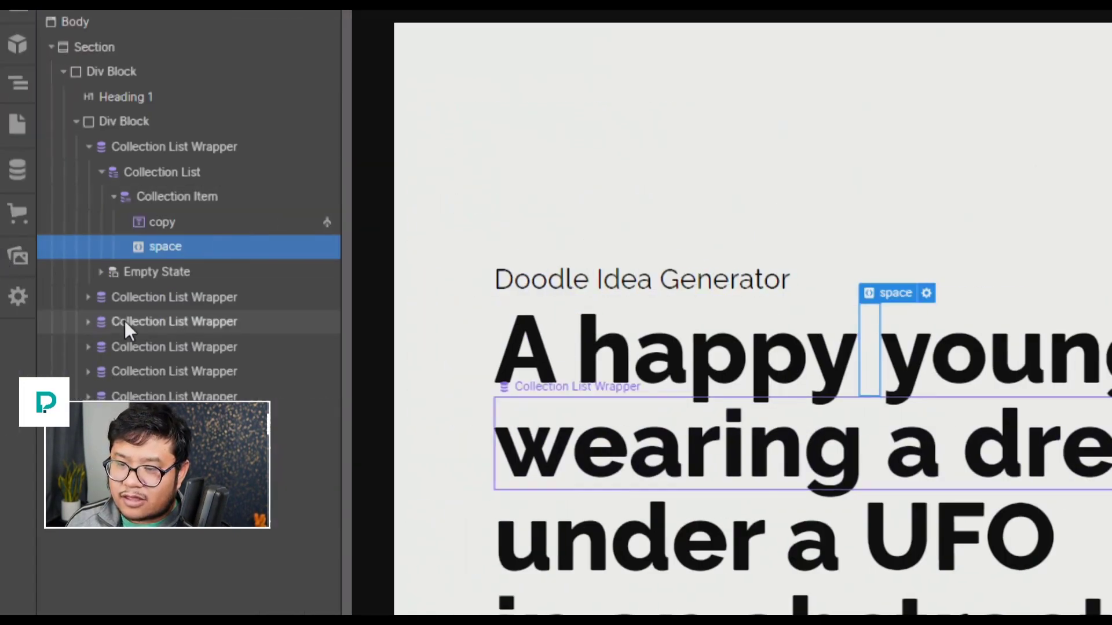
Step: Expand the second word list down to its Collection Item's copy and space elements
click(138, 299)
click(89, 298)
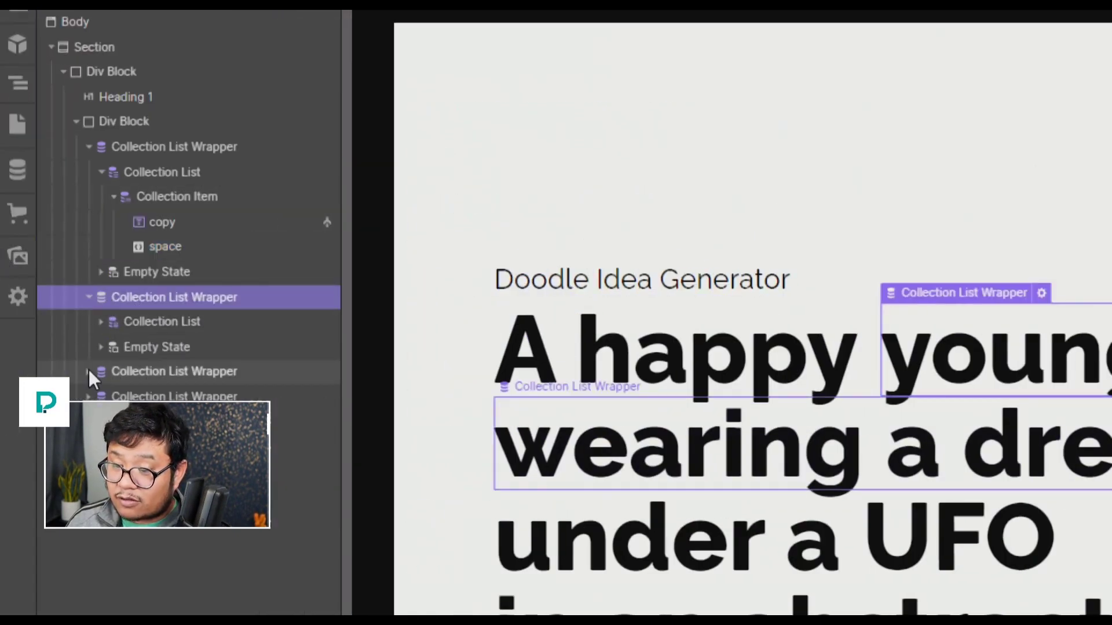
click(100, 321)
click(113, 347)
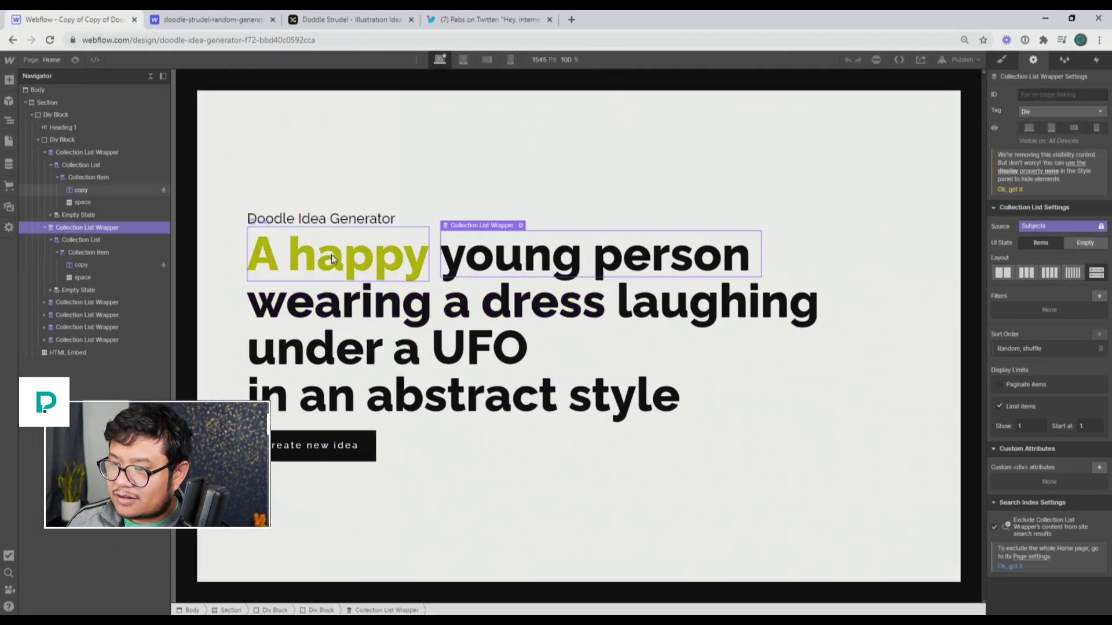
click(332, 255)
click(138, 166)
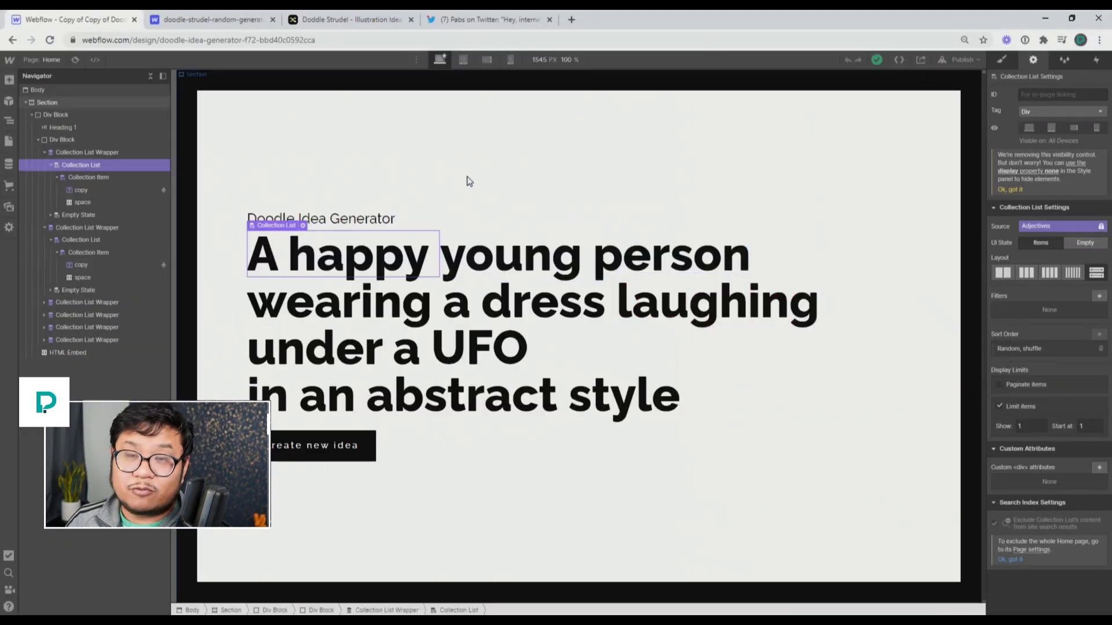
Step: Go to the test page, select its first copy box and glance at the publishing options
click(50, 62)
click(50, 155)
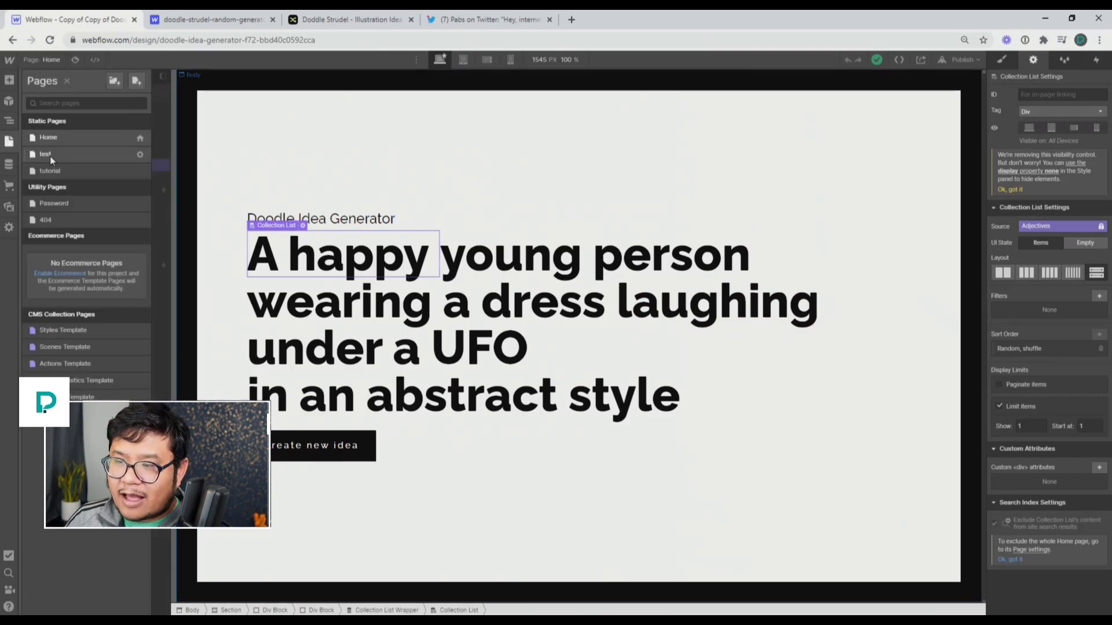
click(492, 340)
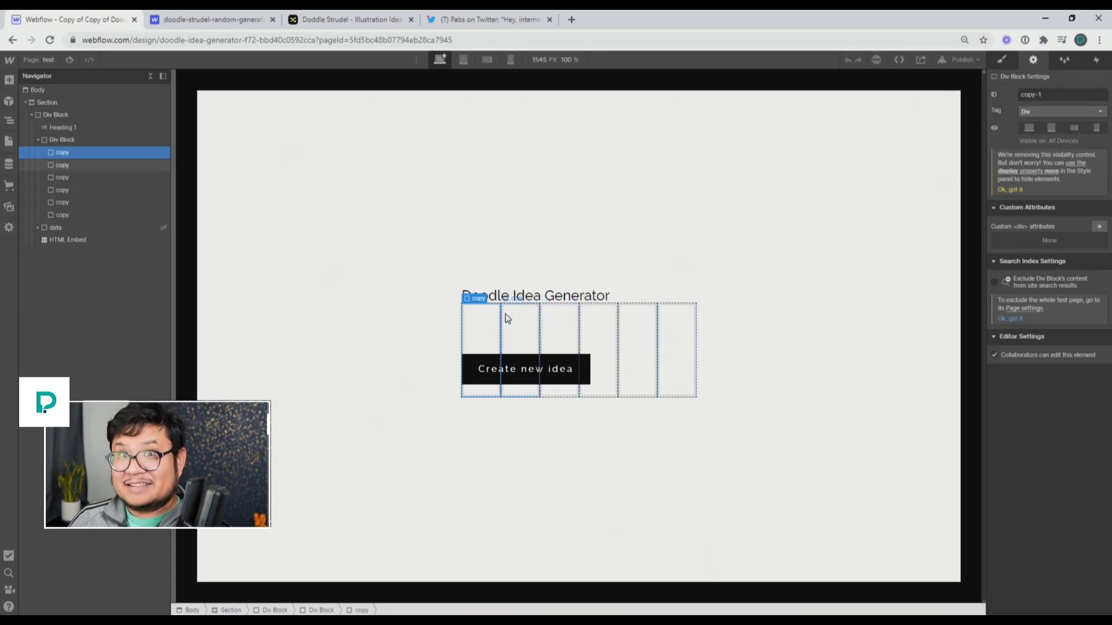
click(956, 60)
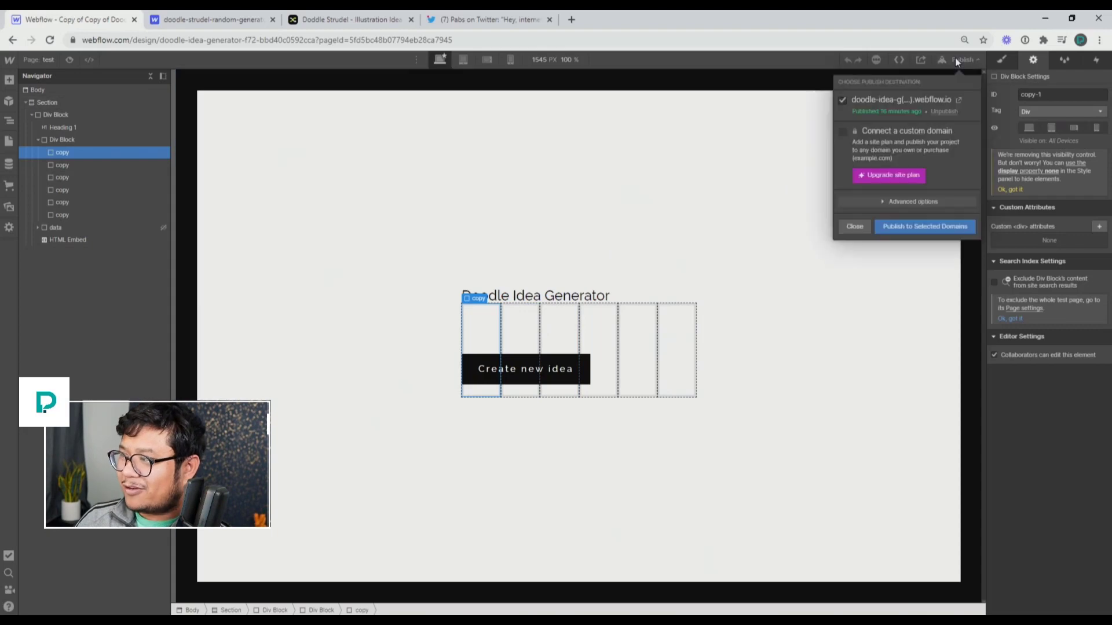
click(518, 319)
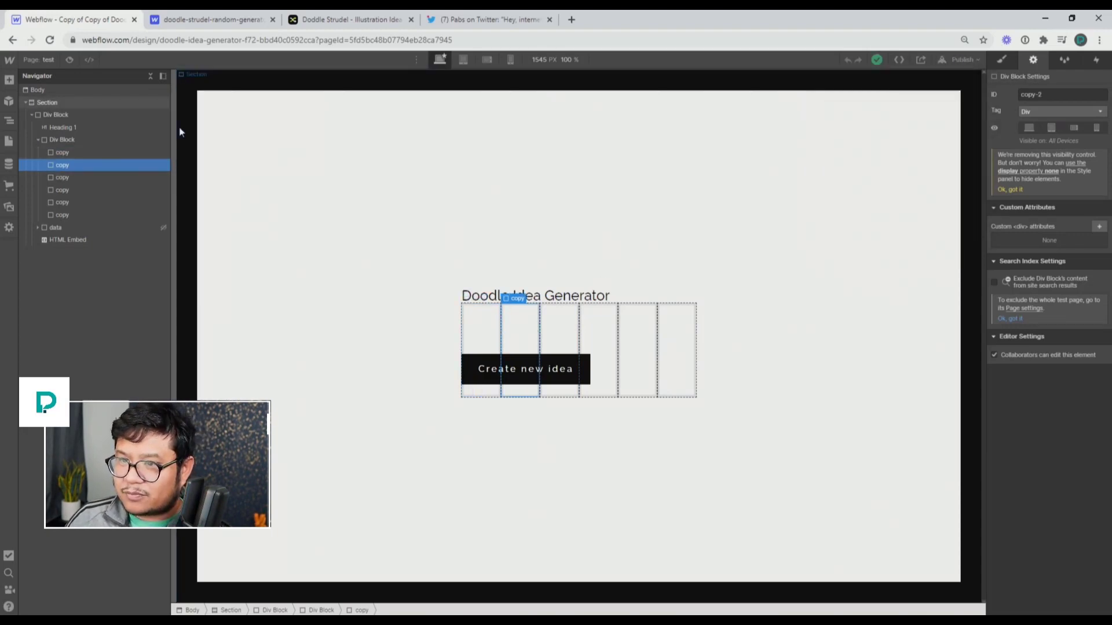
Step: Switch to the tutorial page and expand its Section and Div Block in the Navigator
click(33, 59)
click(57, 171)
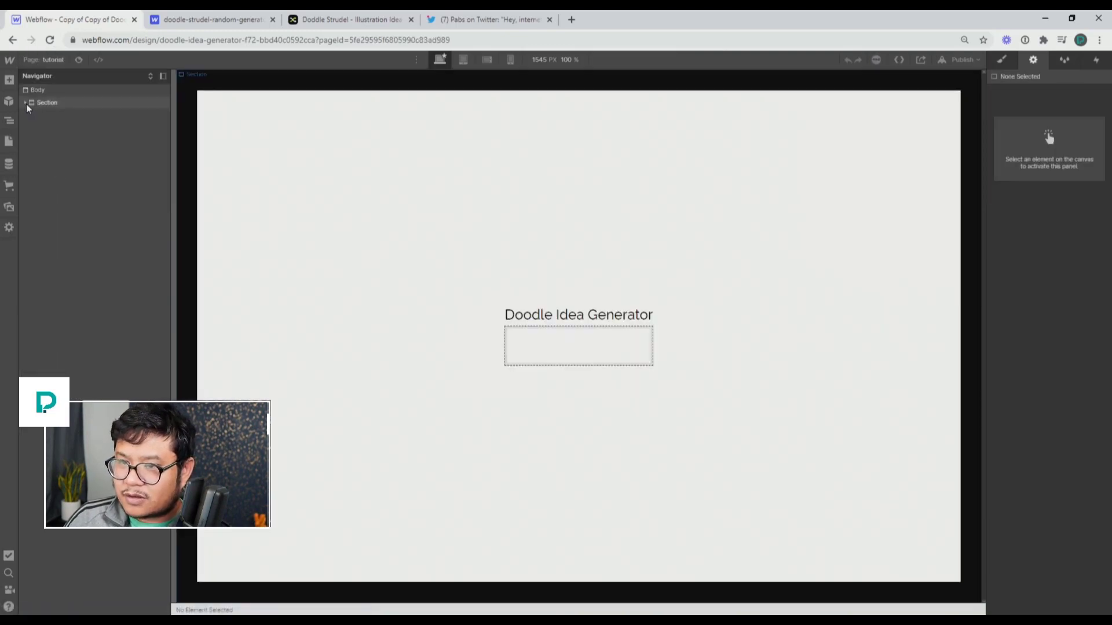
click(25, 102)
click(32, 114)
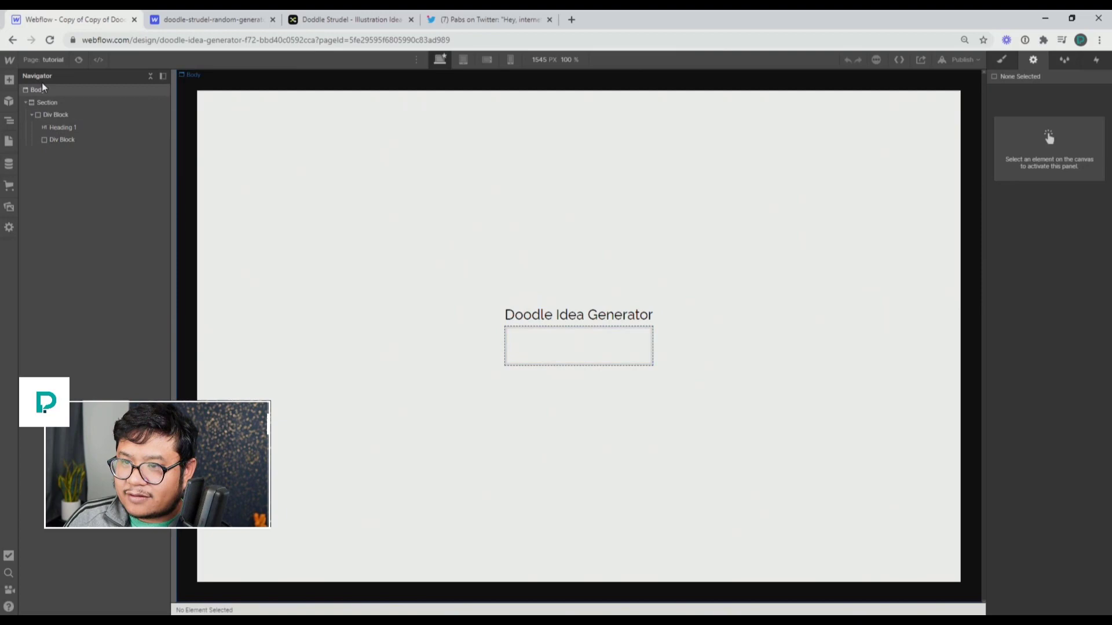
Step: Return to the test page and select the data element to copy it
click(45, 61)
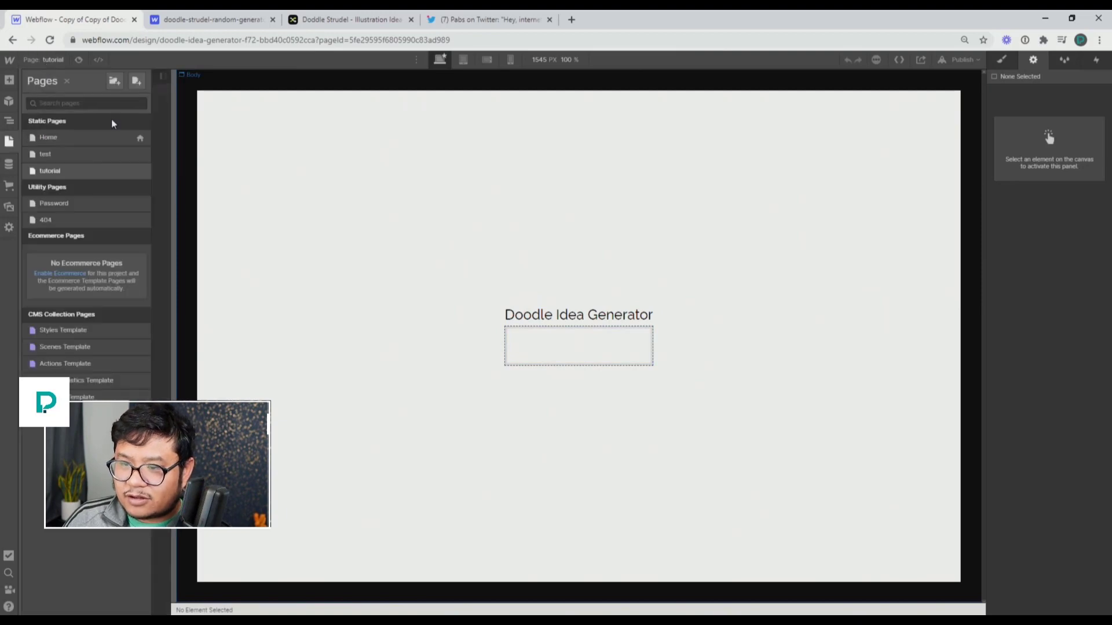
click(69, 155)
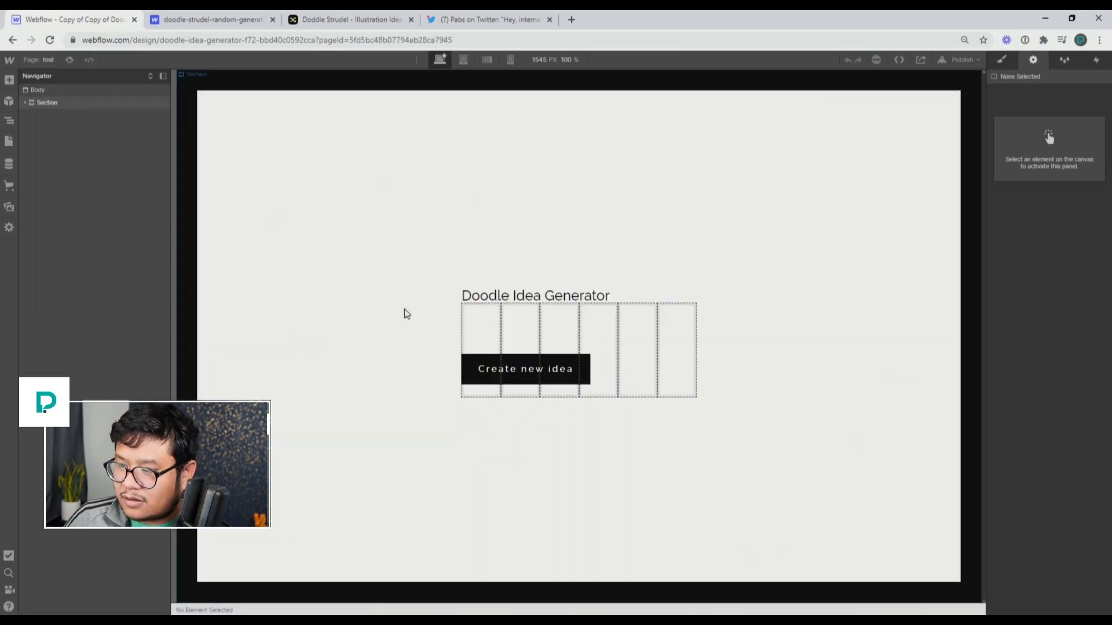
click(481, 328)
click(79, 227)
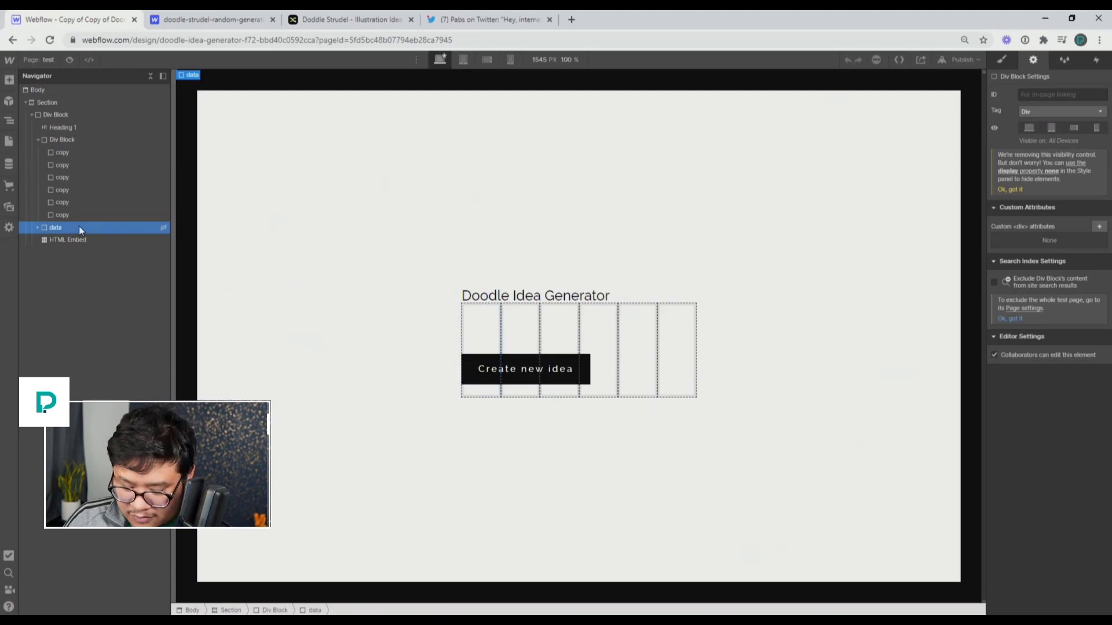
Step: Paste the data element into the tutorial page's Div Block and select it
click(48, 61)
click(54, 172)
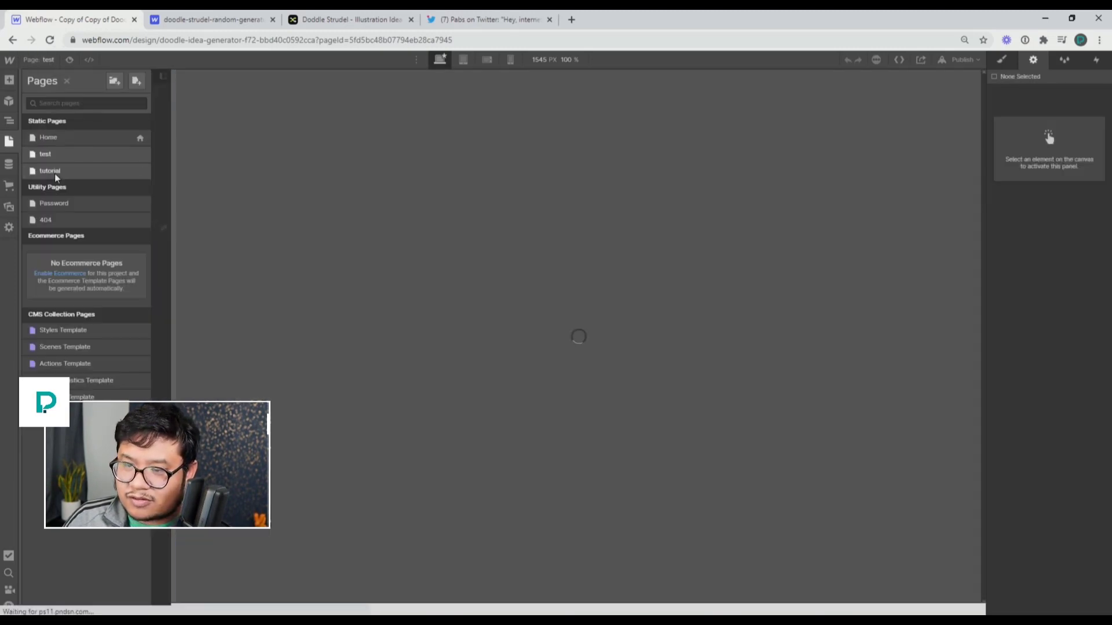
click(29, 103)
click(26, 102)
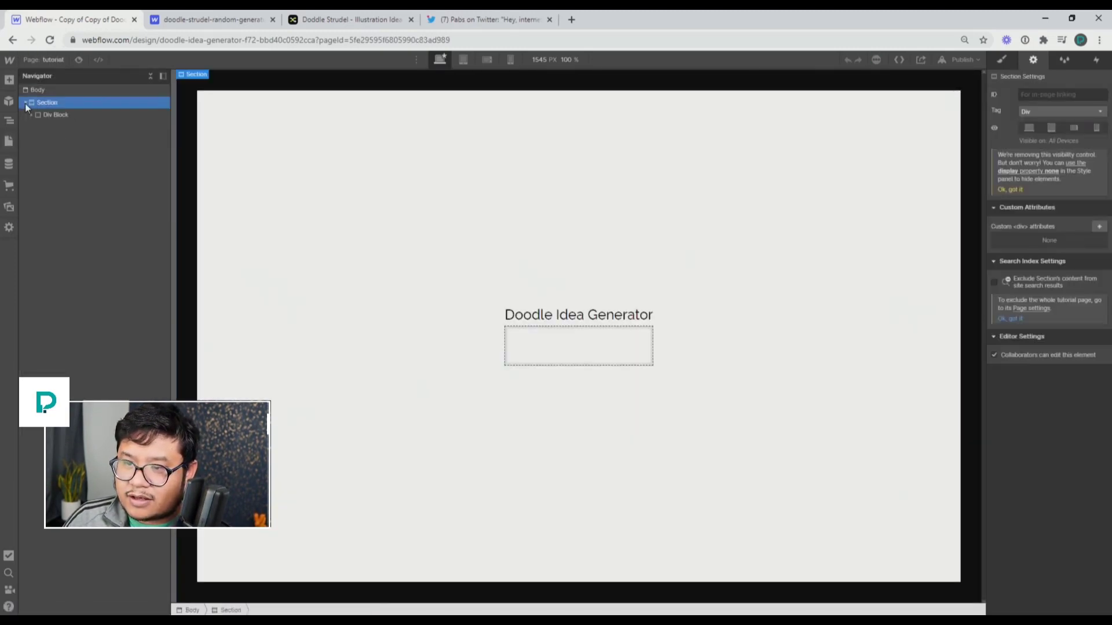
click(32, 116)
click(53, 113)
key(ctrl+v)
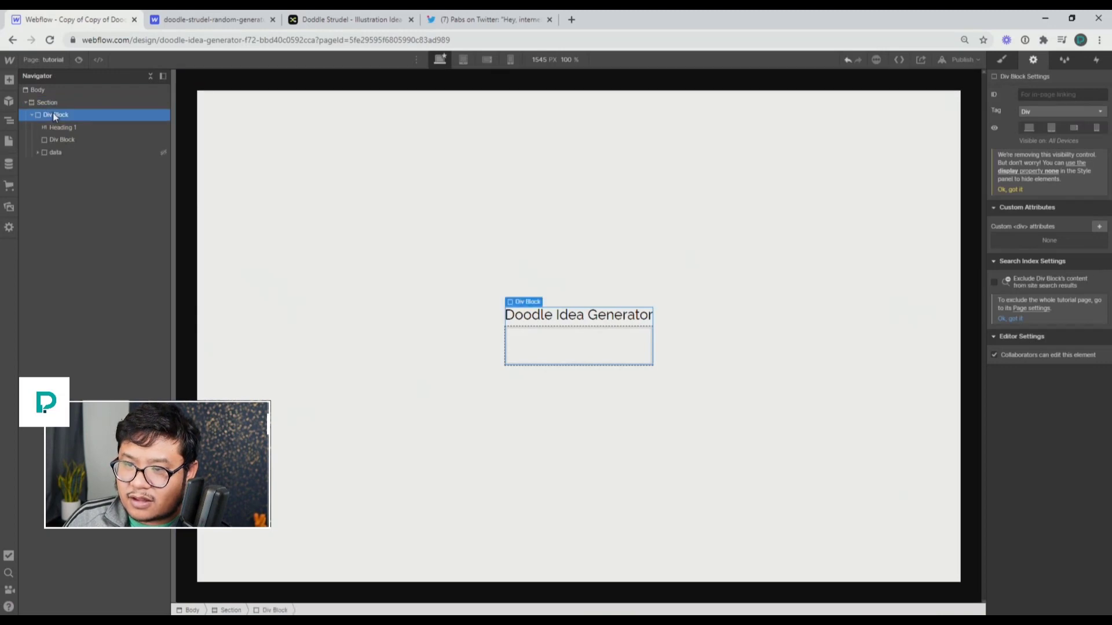
click(58, 151)
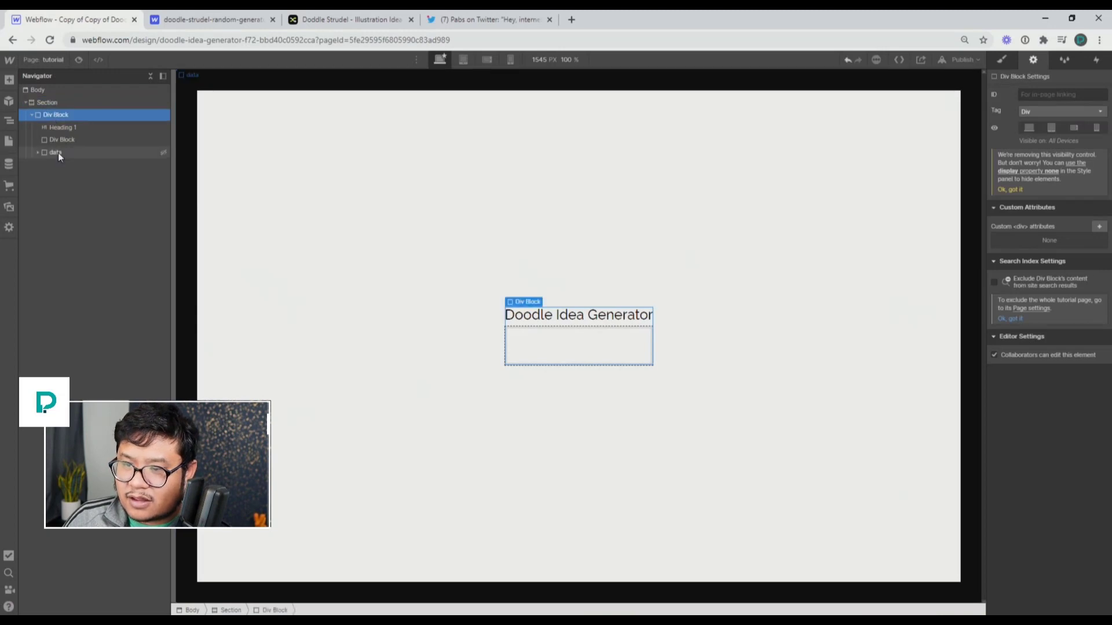
Step: Set the data class's Display to Block and reveal its six collection lists
click(1001, 60)
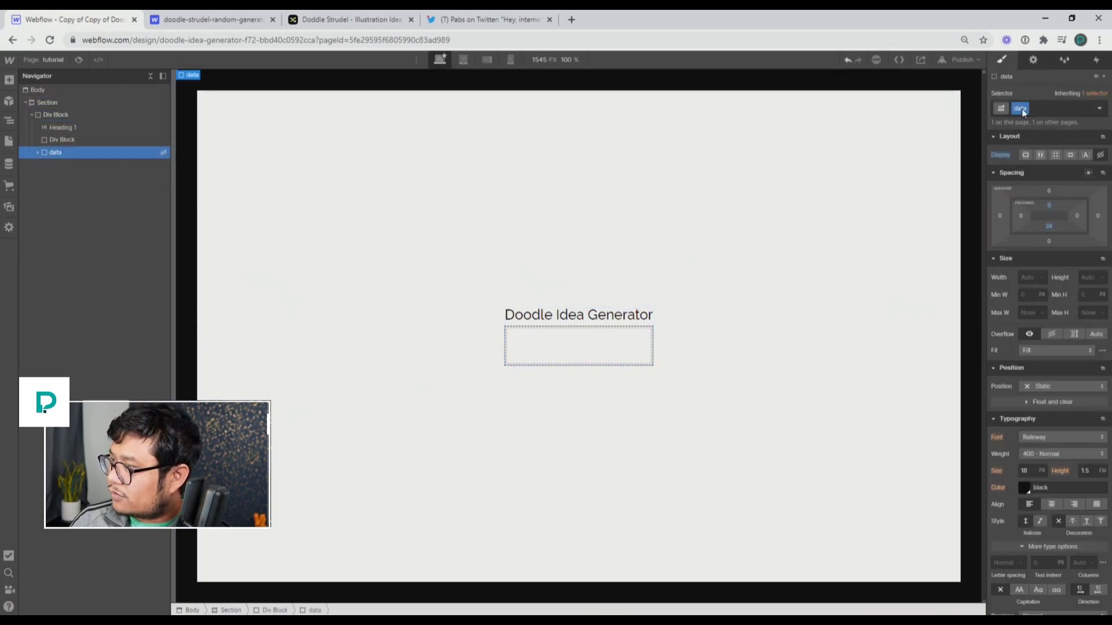
alt+click(999, 155)
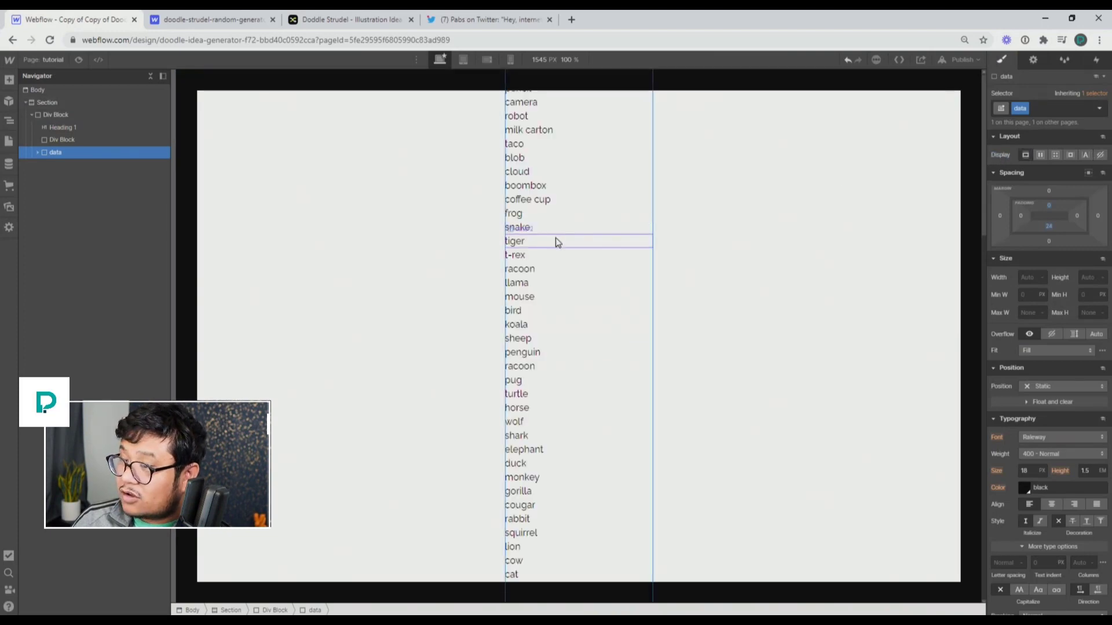
click(36, 154)
click(65, 164)
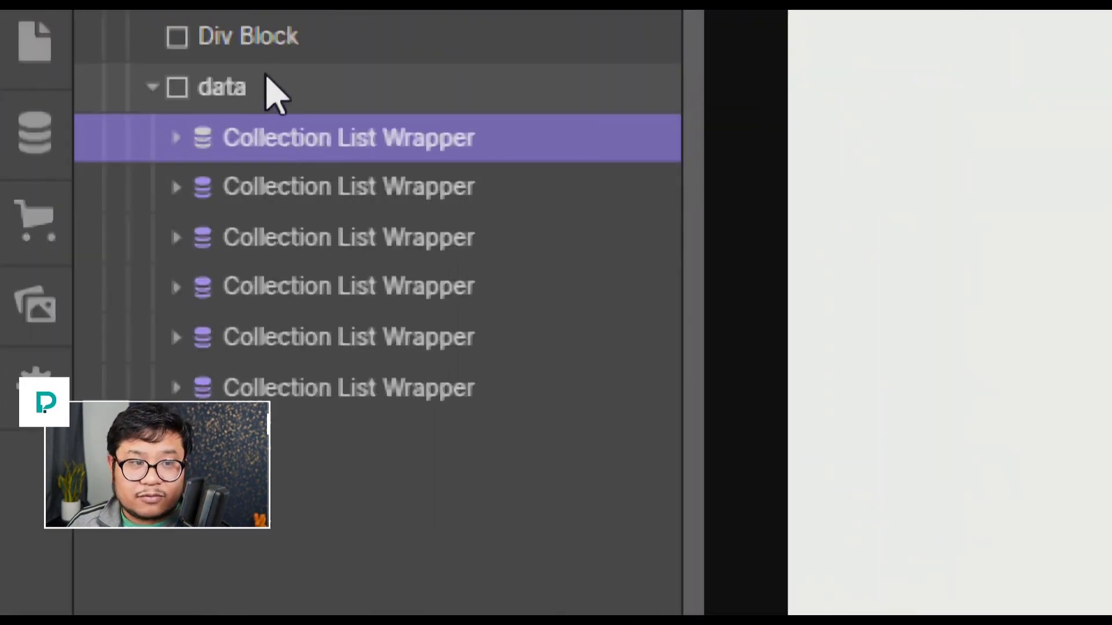
Step: Expand the first Collection List Wrapper down to its data-1 text element
click(176, 139)
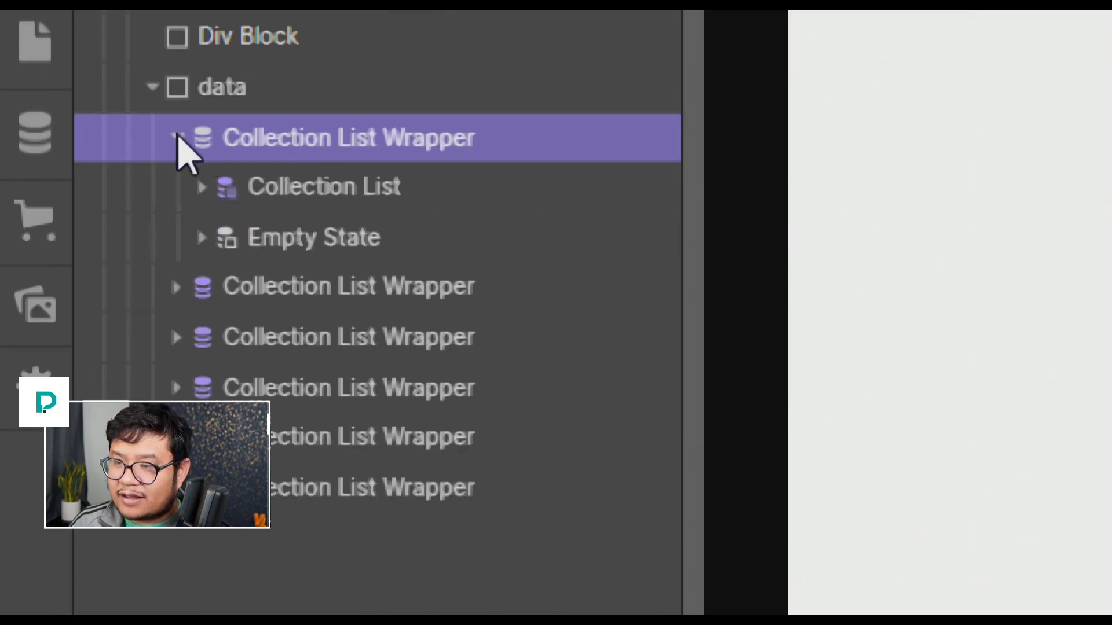
click(197, 187)
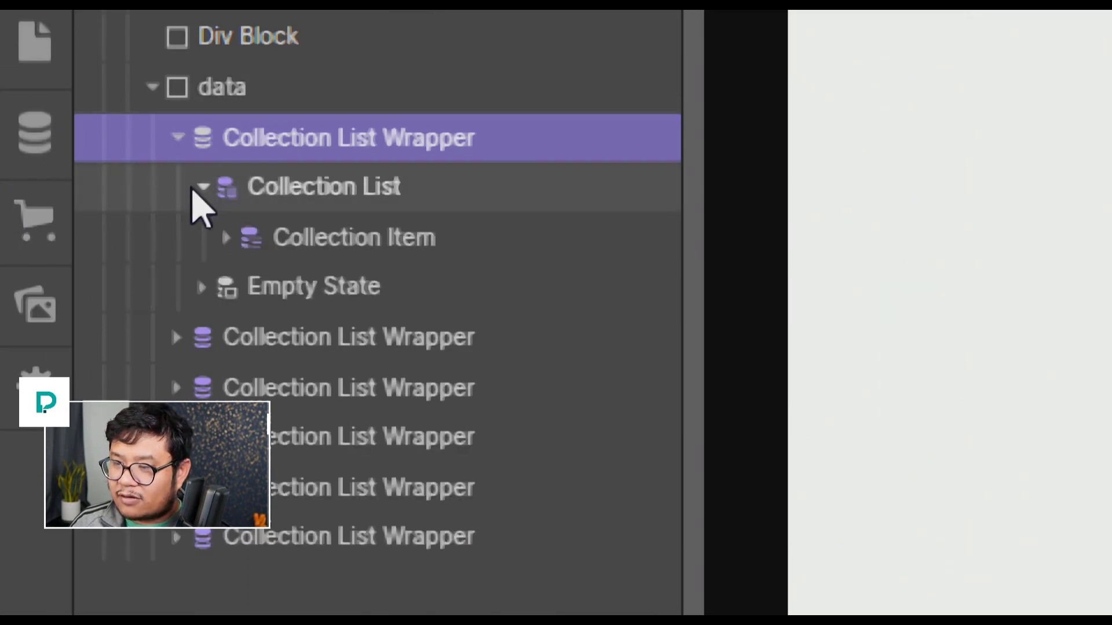
click(227, 239)
click(359, 301)
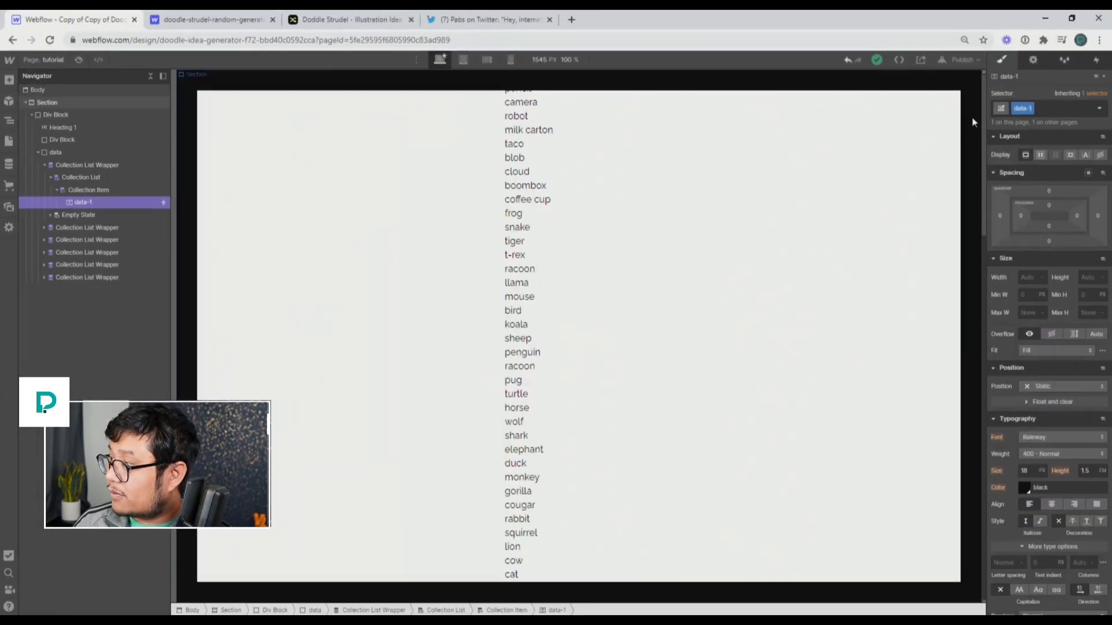
click(1033, 60)
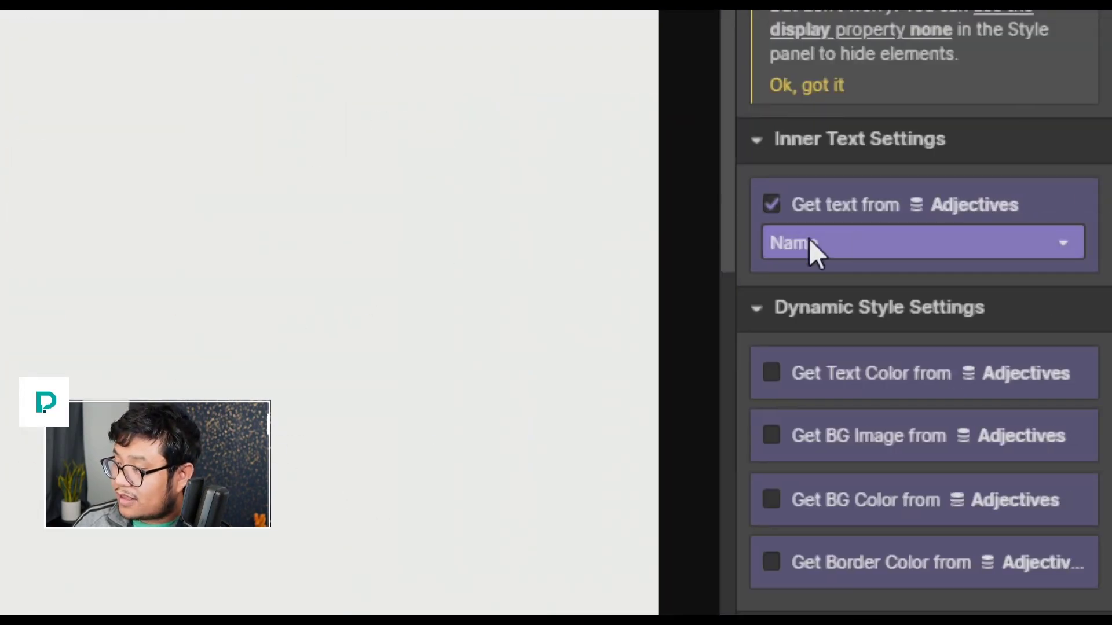
click(818, 254)
click(816, 302)
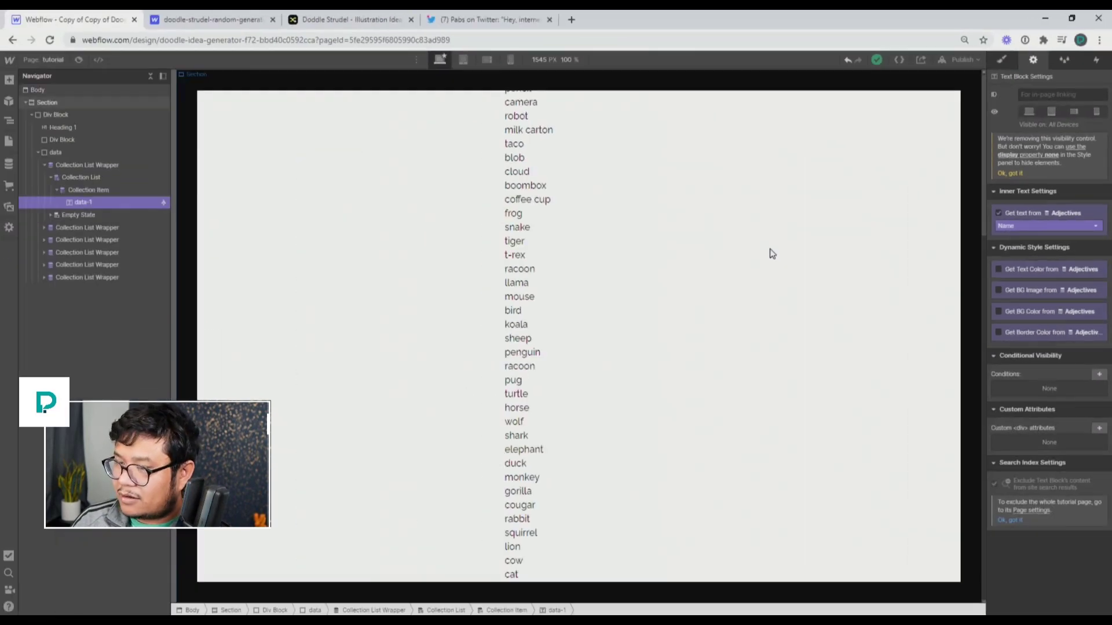
click(44, 165)
click(74, 176)
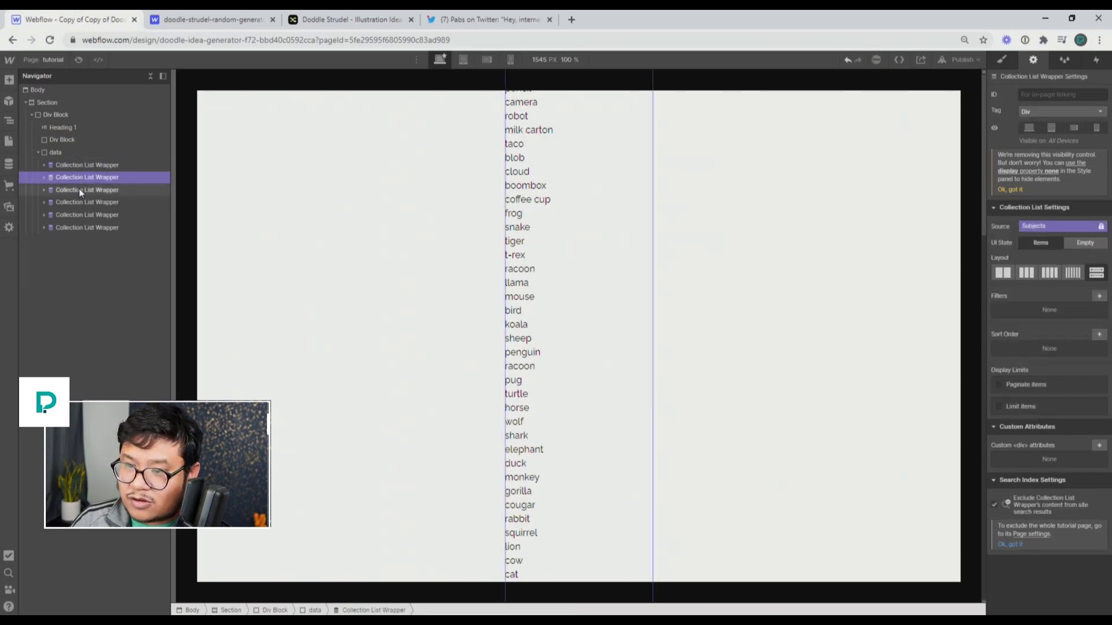
click(78, 189)
click(77, 200)
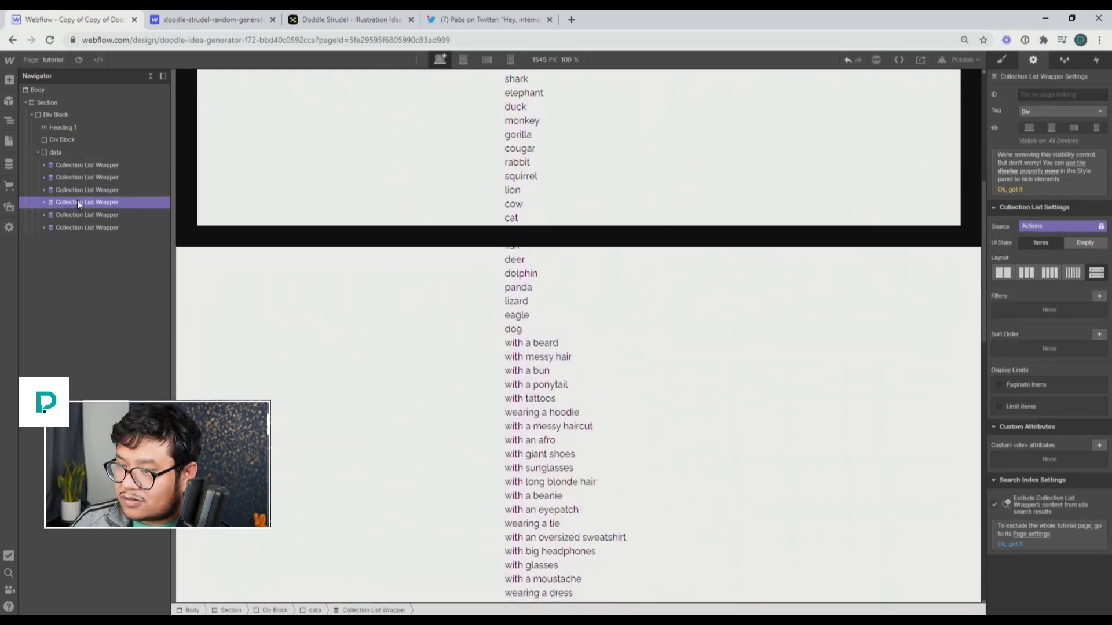
click(77, 214)
click(75, 227)
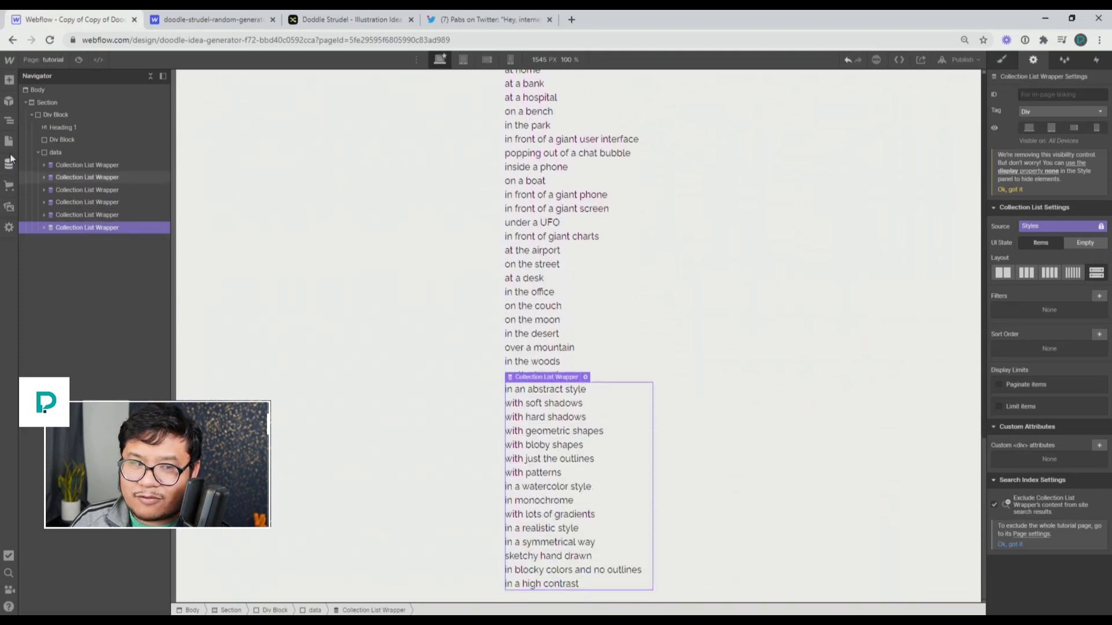
click(68, 165)
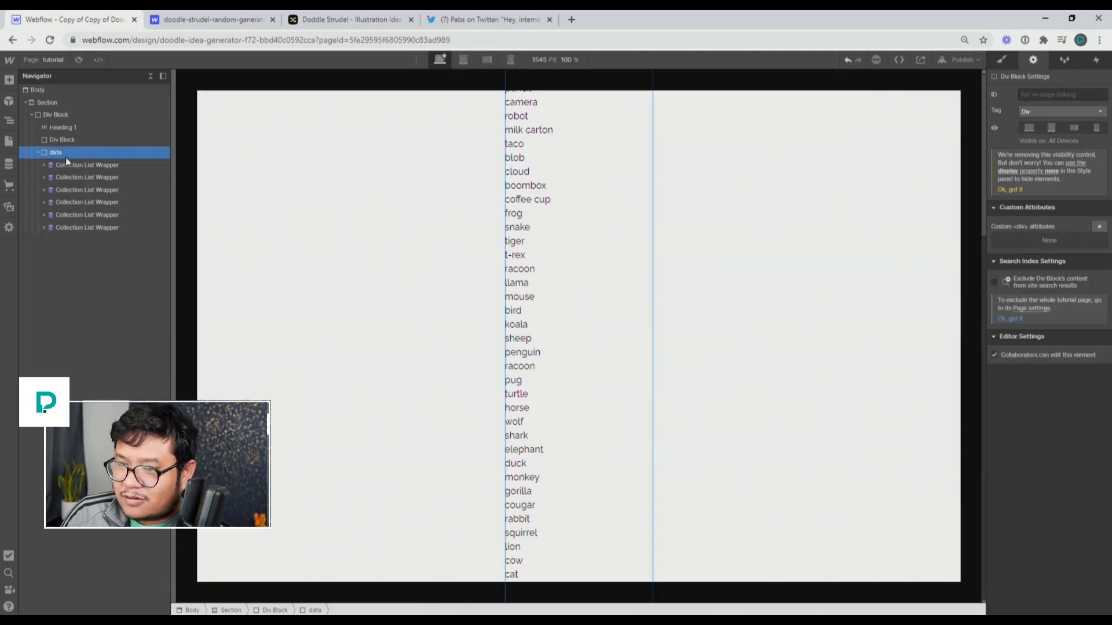
Step: With the Style panel showing, inspect the data-1 and data-2 text elements in the first lists
click(524, 199)
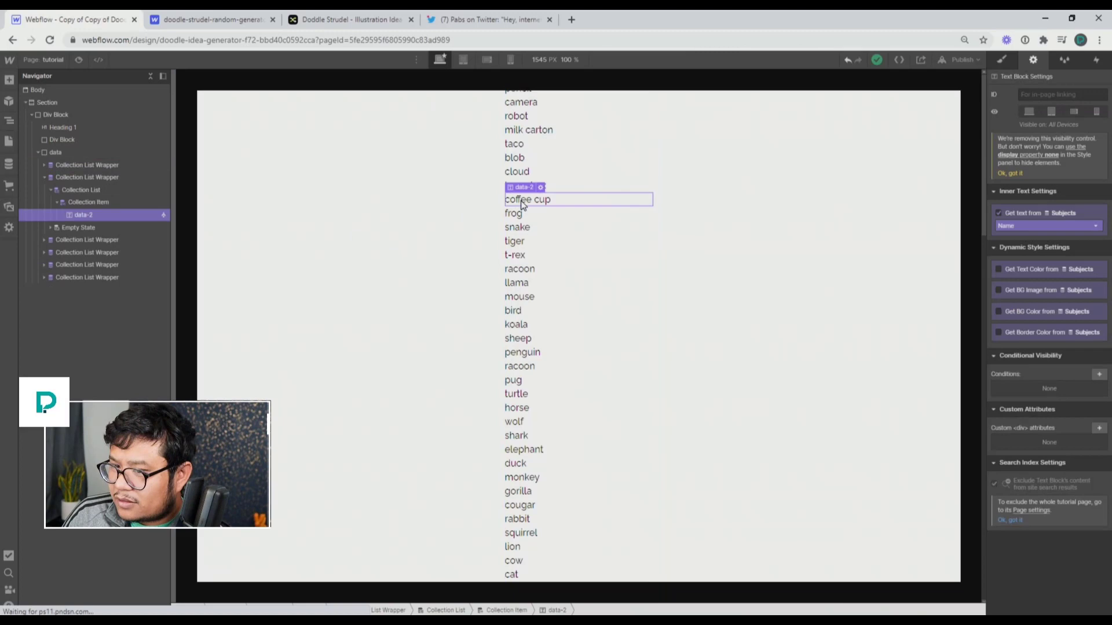
click(1000, 61)
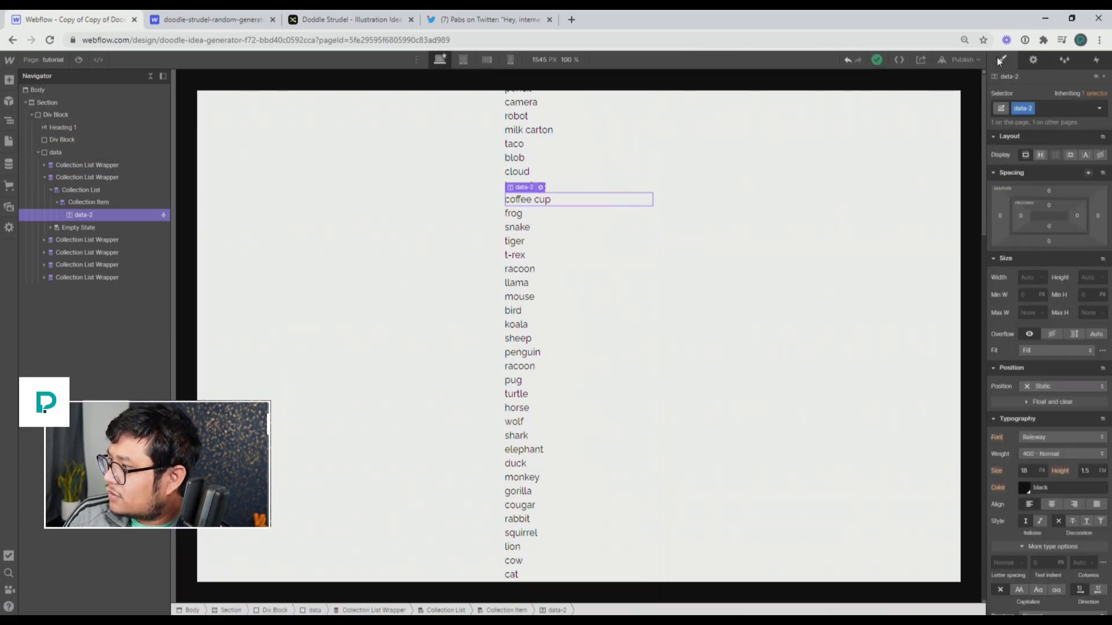
click(43, 165)
click(88, 193)
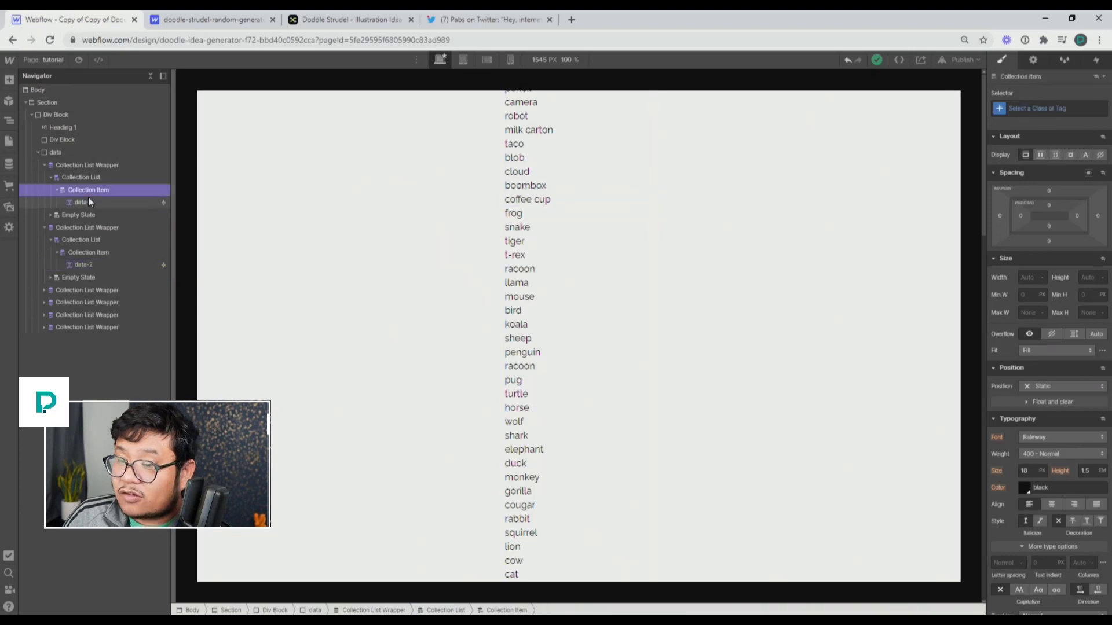
click(88, 201)
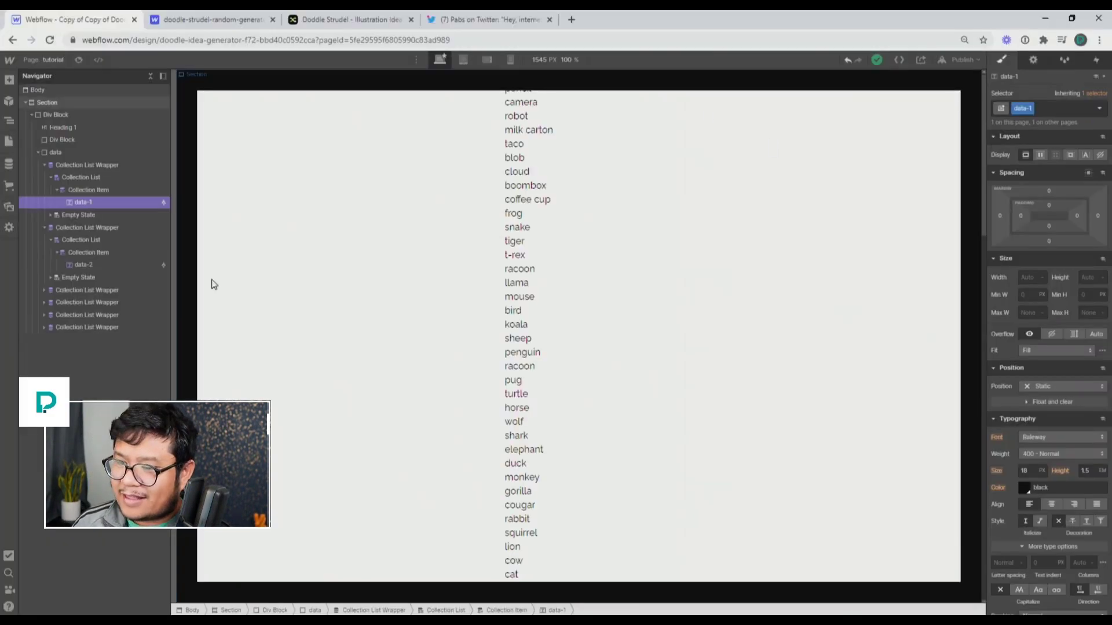
click(124, 265)
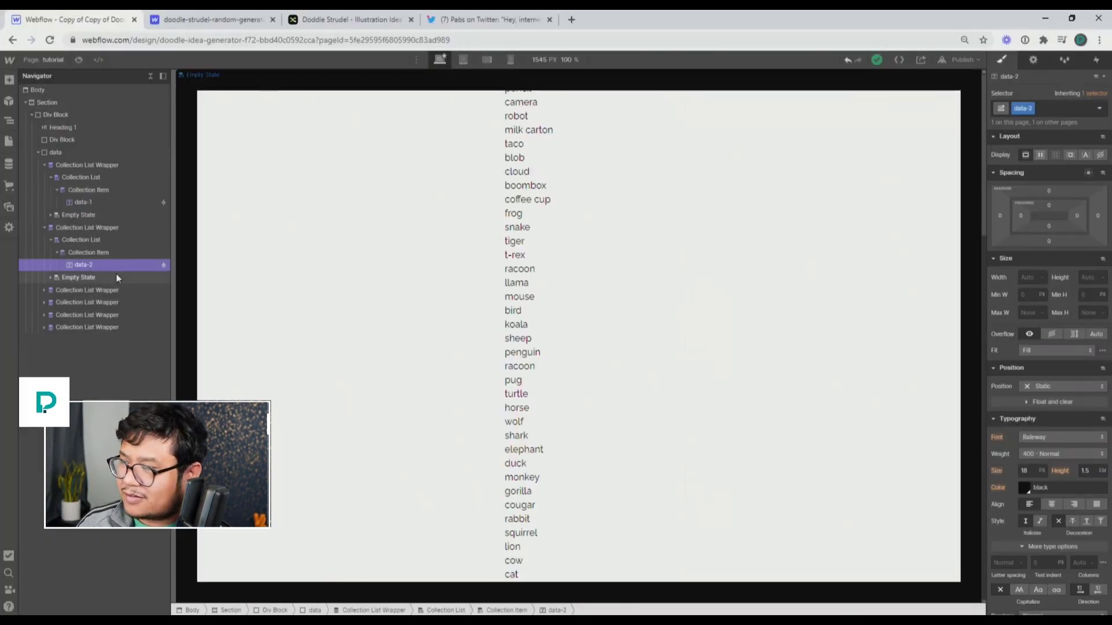
Step: Expand the remaining lists and inspect the data-3 through data-6 text elements
click(45, 290)
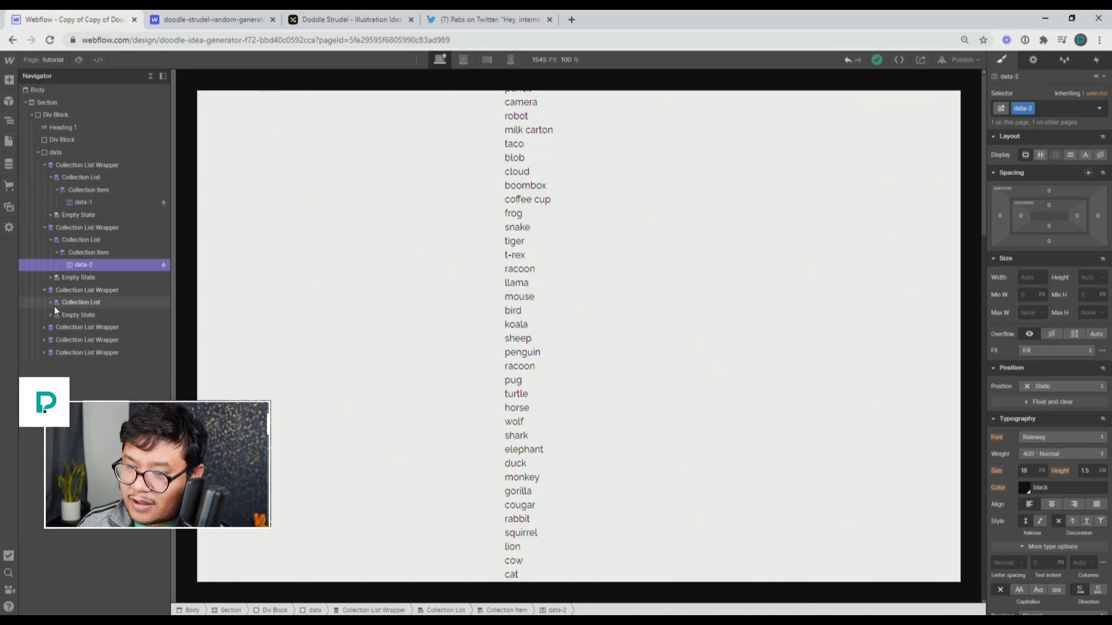
click(50, 303)
click(58, 315)
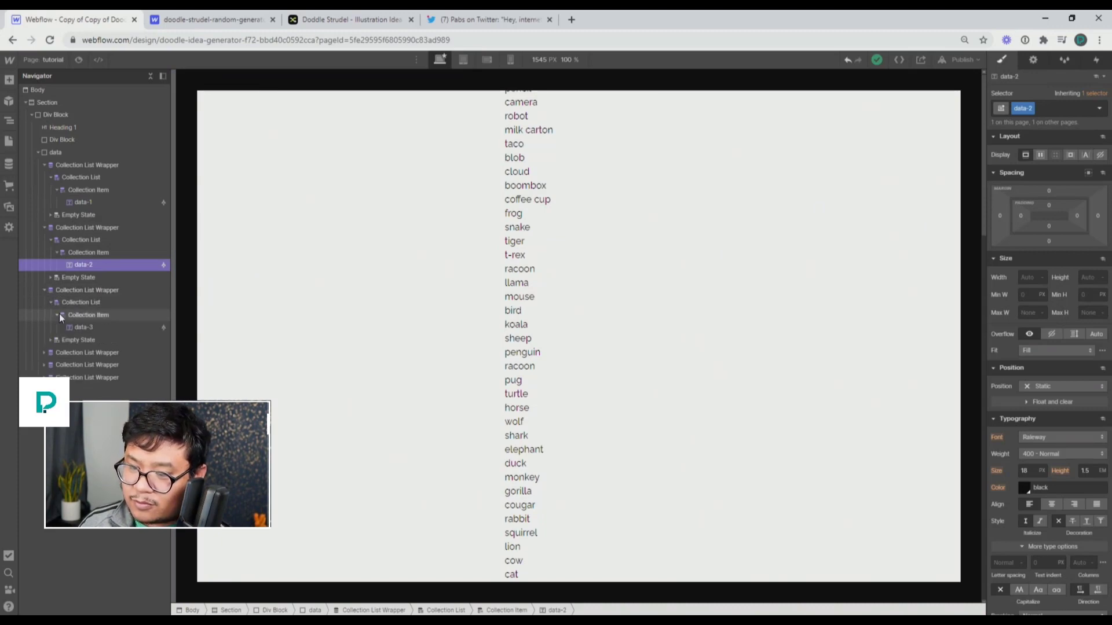
click(87, 328)
click(44, 353)
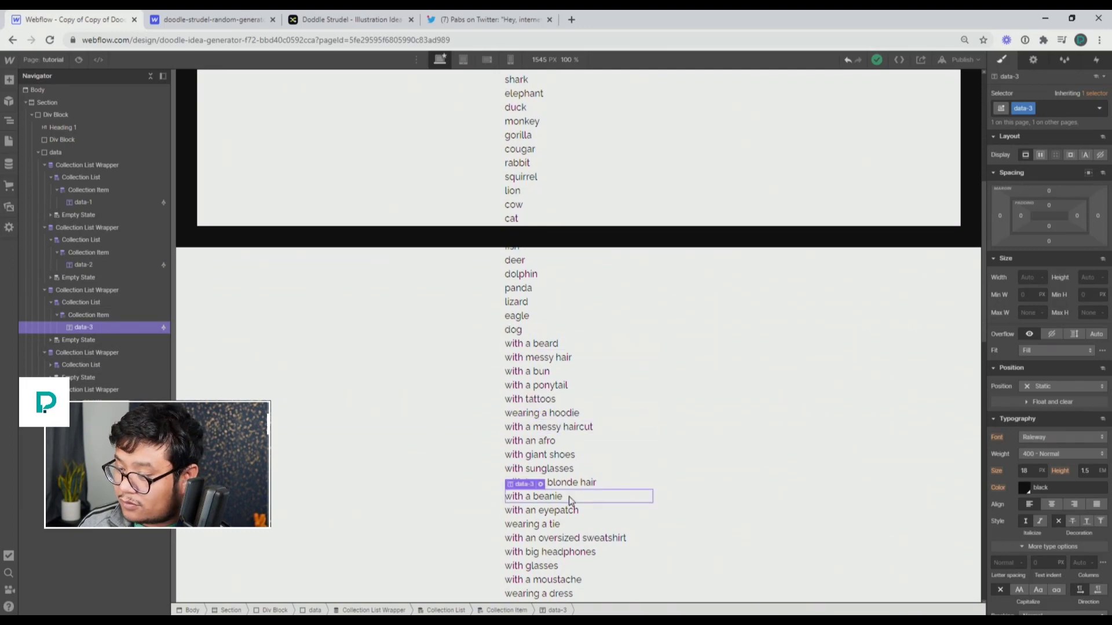
scroll(565, 501, down, 6)
click(550, 426)
scroll(552, 433, down, 8)
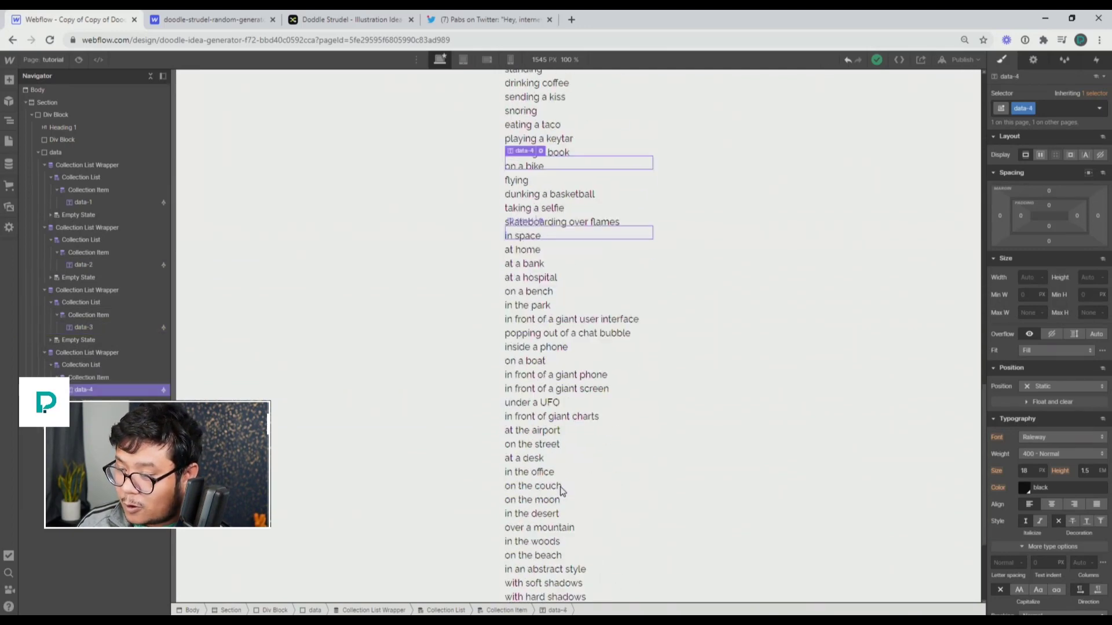
click(545, 502)
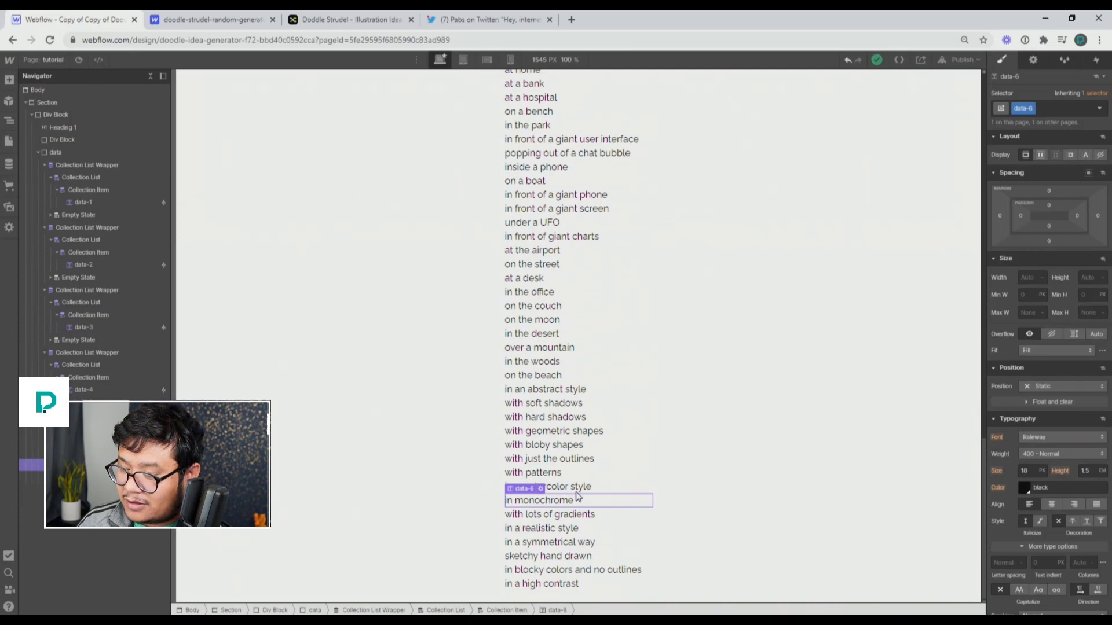
click(573, 369)
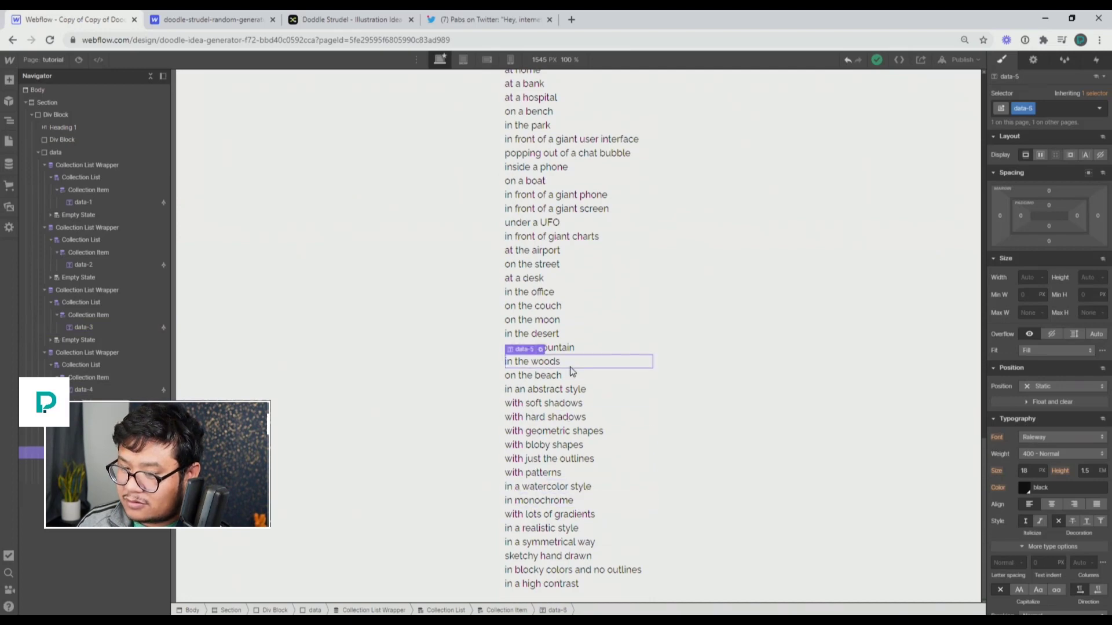
click(581, 541)
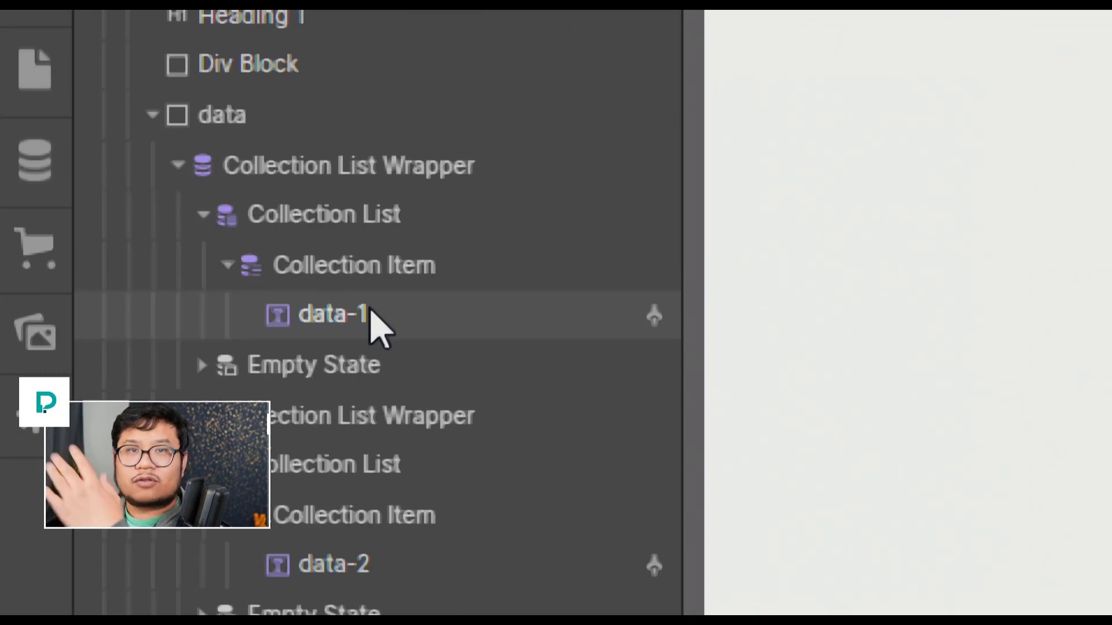
click(438, 318)
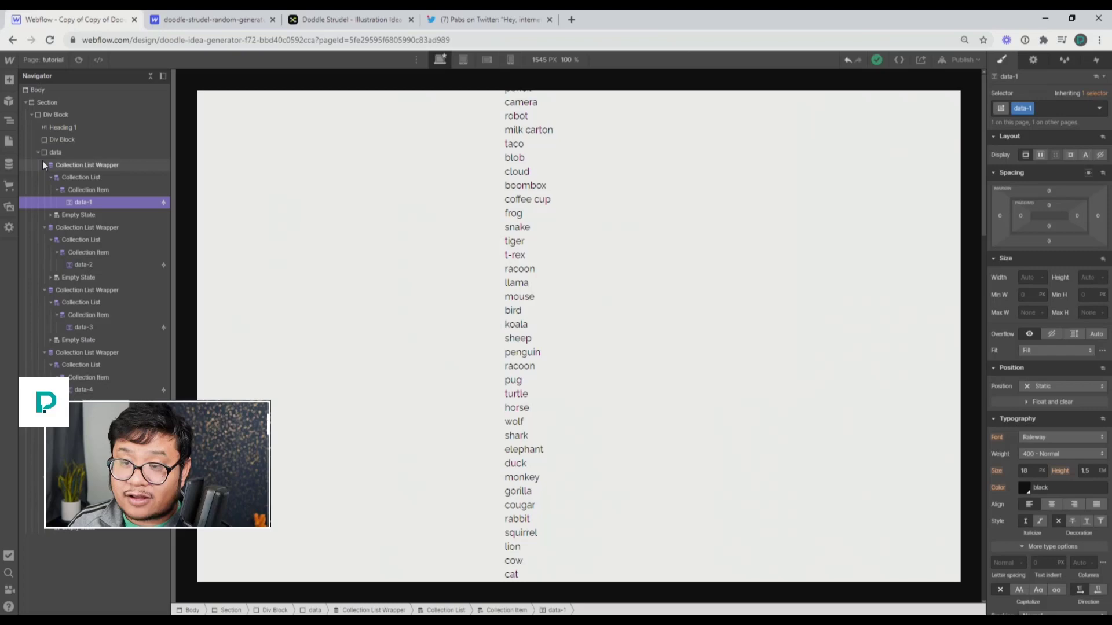
Step: Select the data block and set its Display to None
click(38, 153)
click(64, 152)
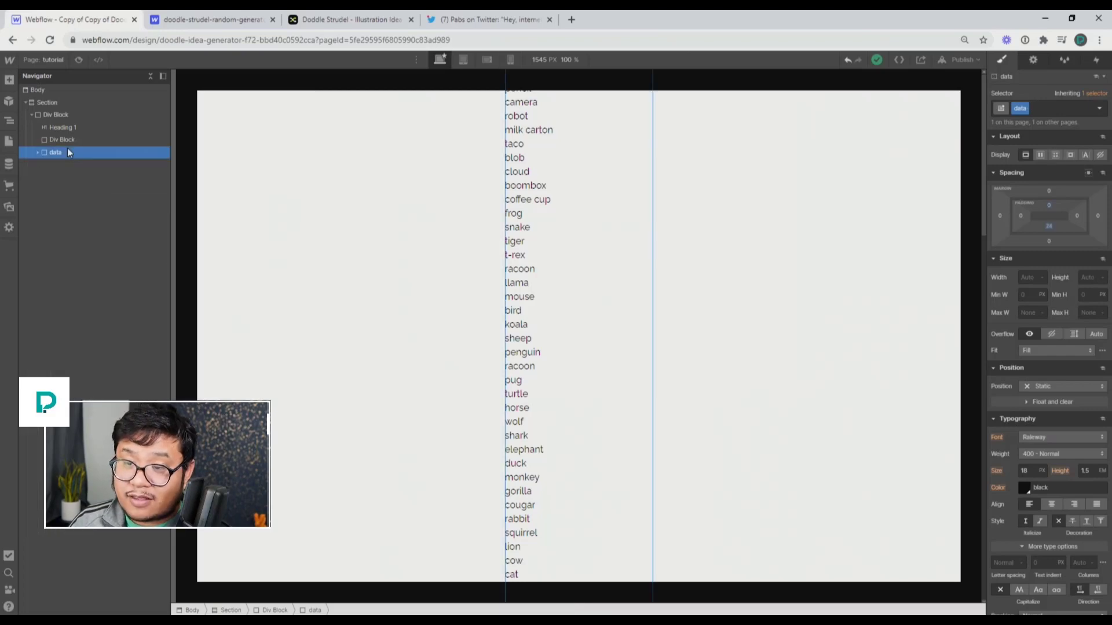
click(1100, 155)
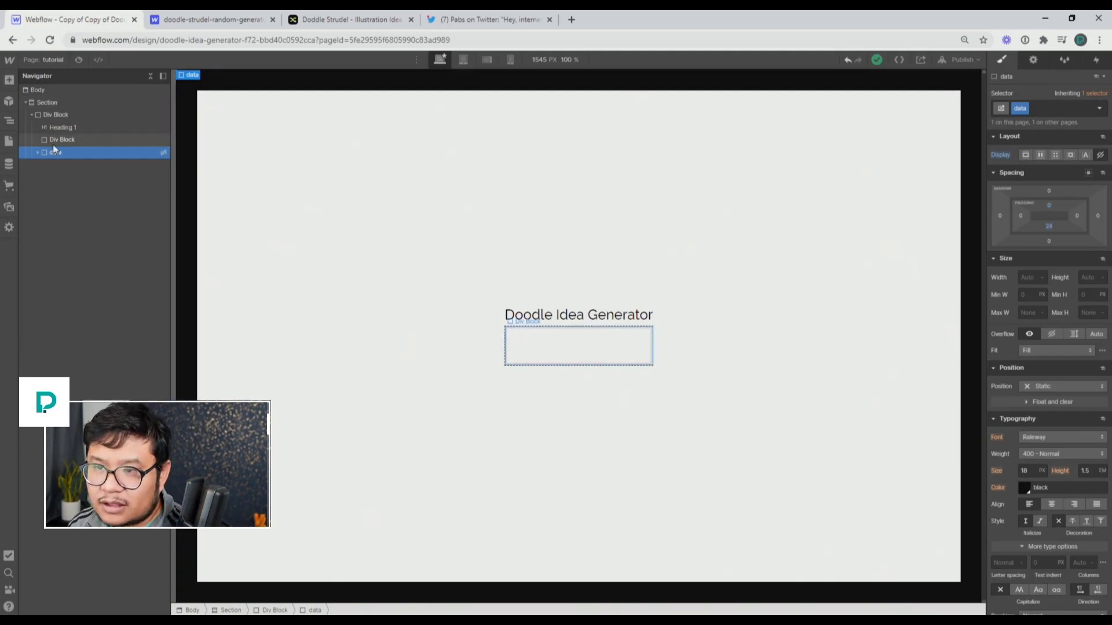
Step: Look at the test page's first copy box, then go back to the tutorial page
click(44, 63)
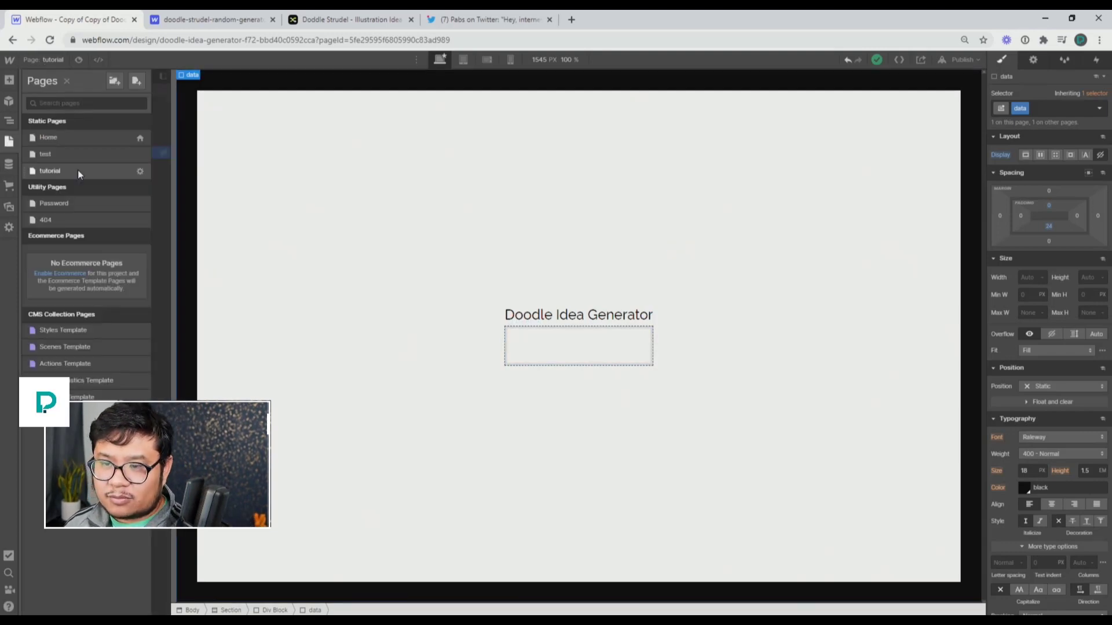
click(68, 158)
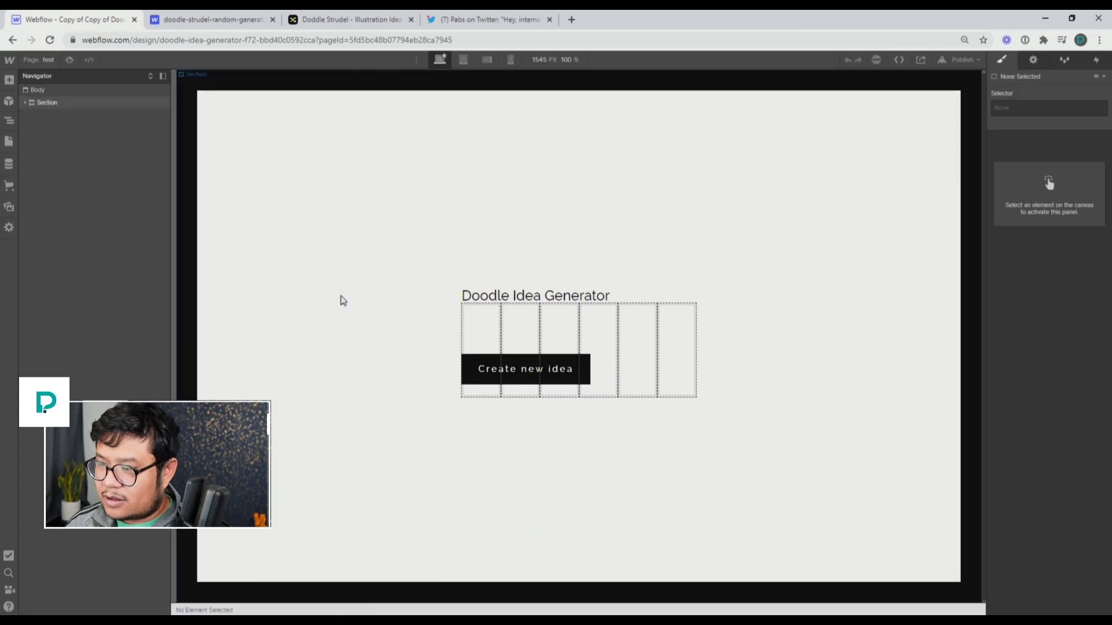
click(489, 337)
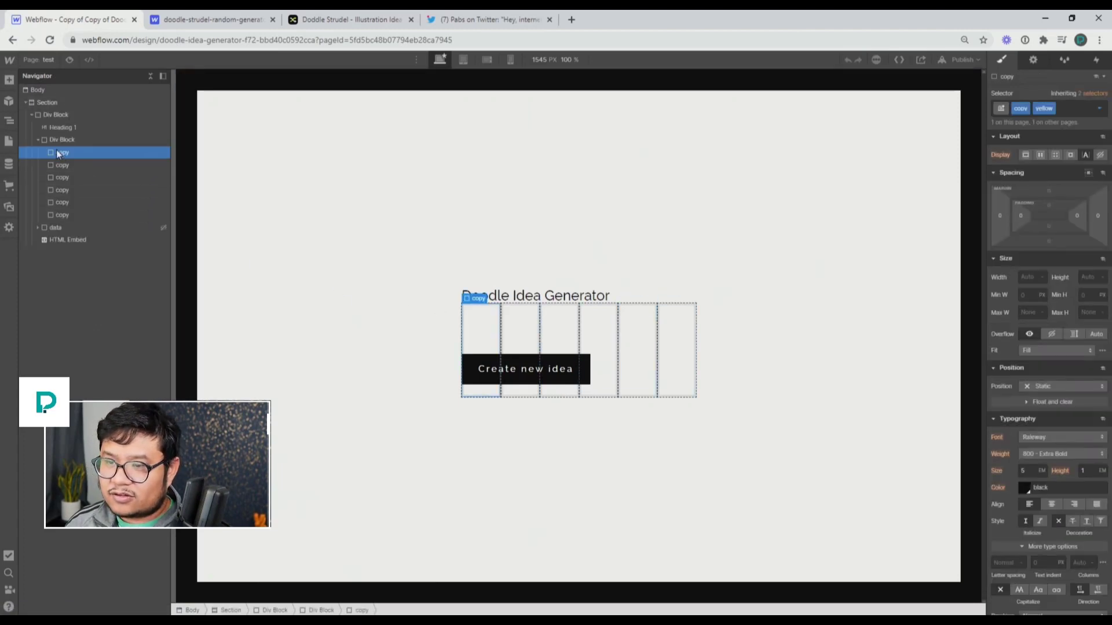
click(38, 58)
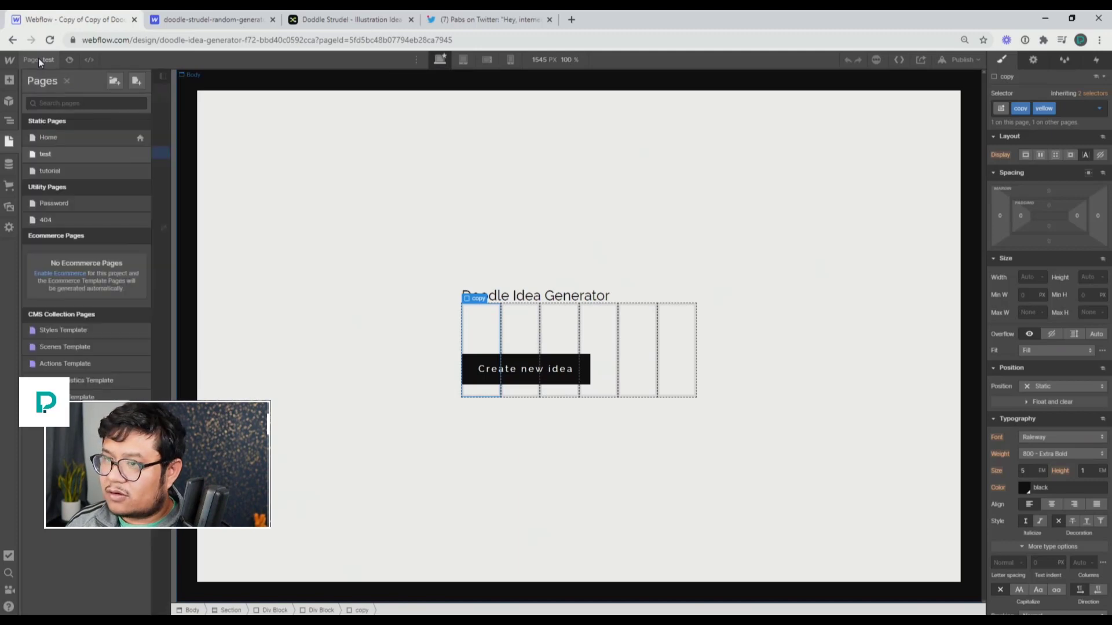
click(79, 173)
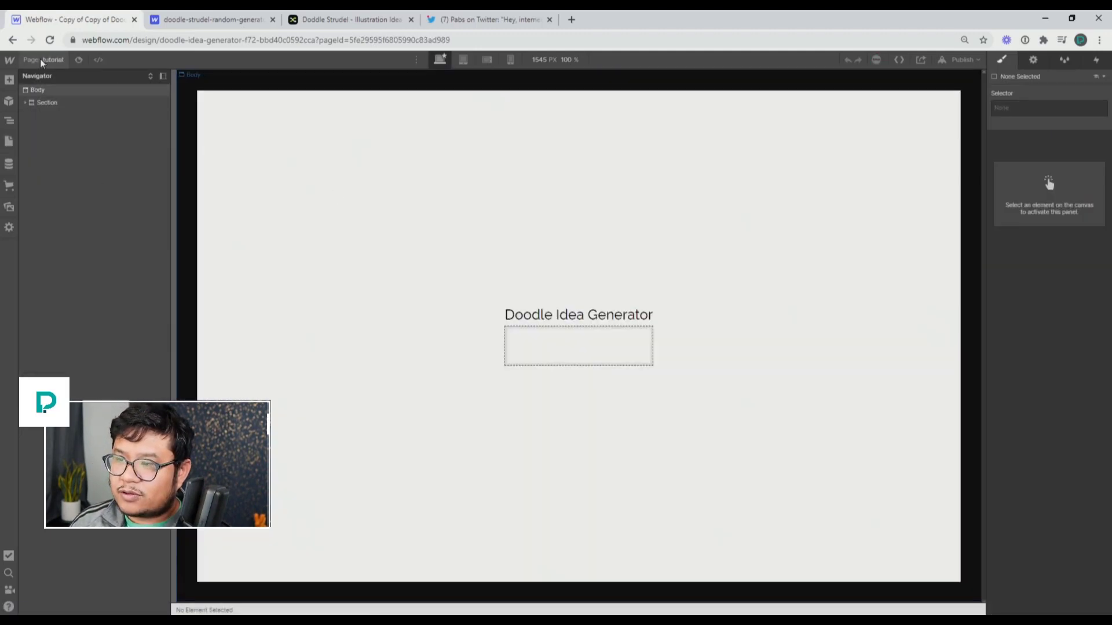
Step: Copy the test page's grid Div Block and paste it into the tutorial page's empty Div Block
click(41, 59)
click(55, 154)
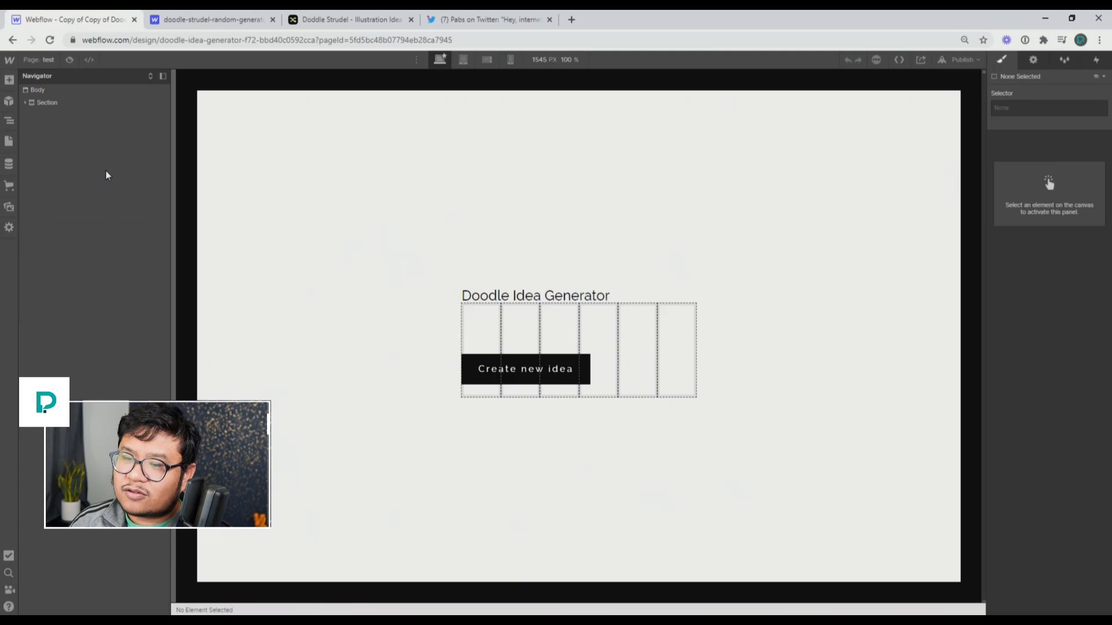
click(31, 114)
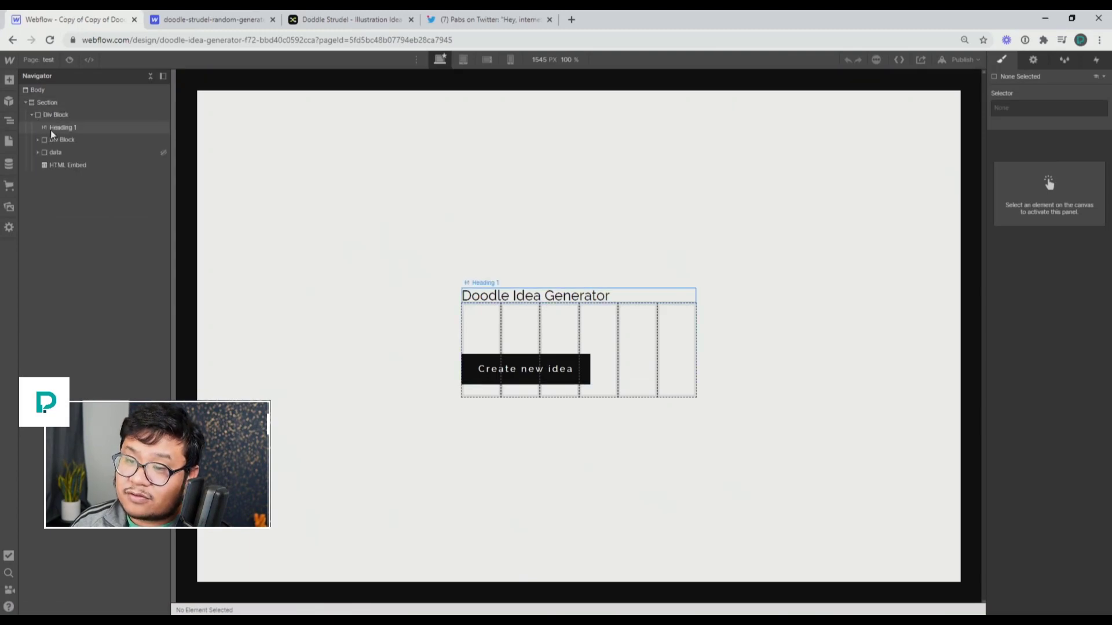
click(59, 137)
click(43, 60)
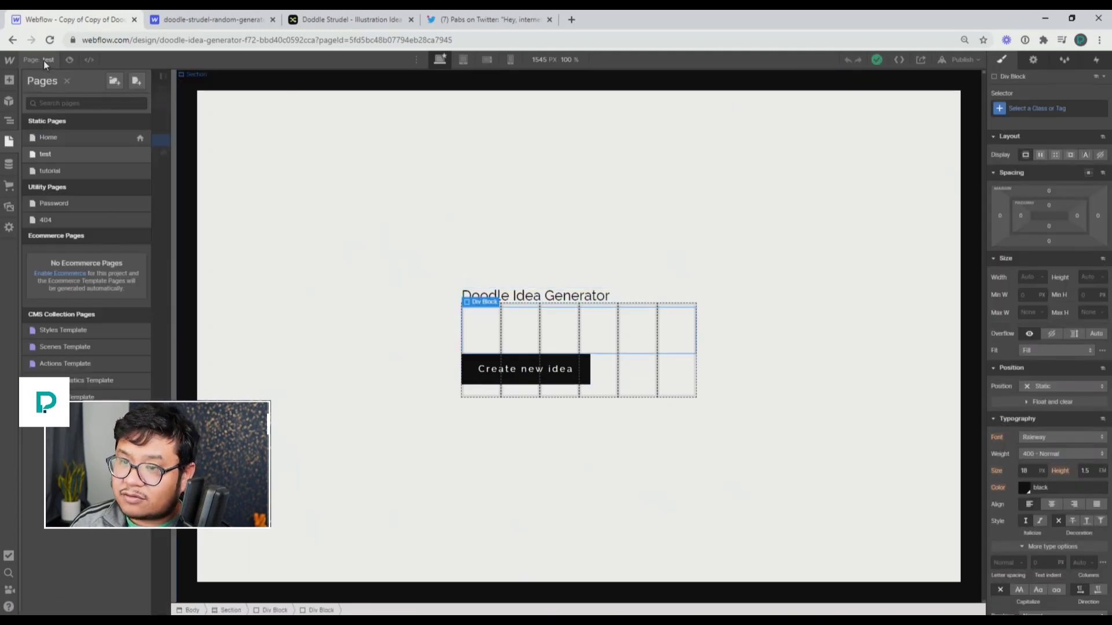
click(57, 170)
click(543, 350)
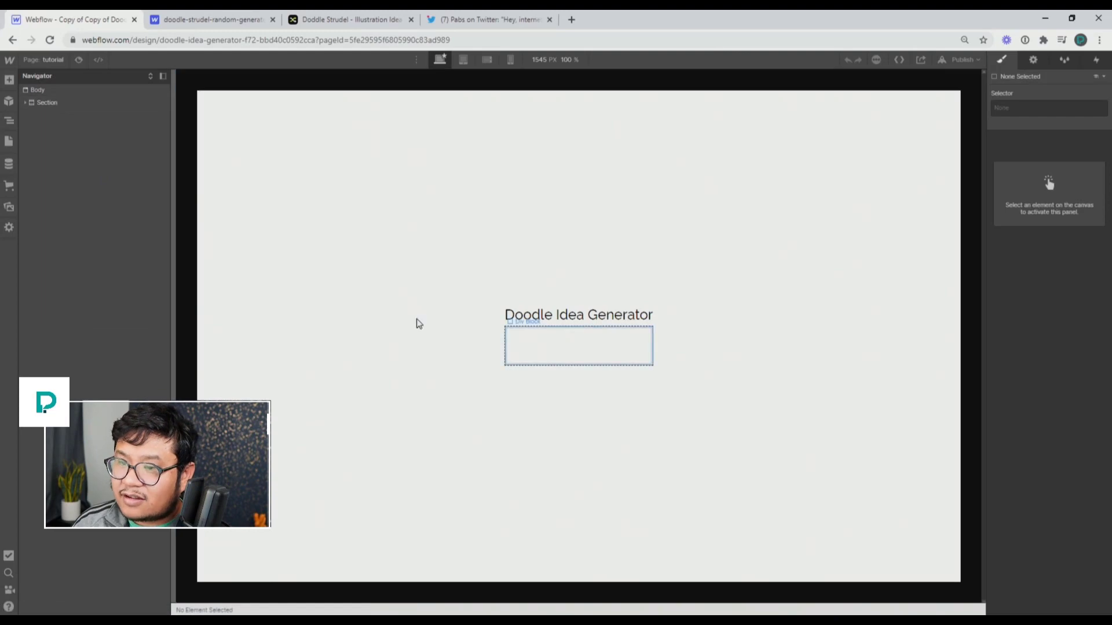
key(ctrl+v)
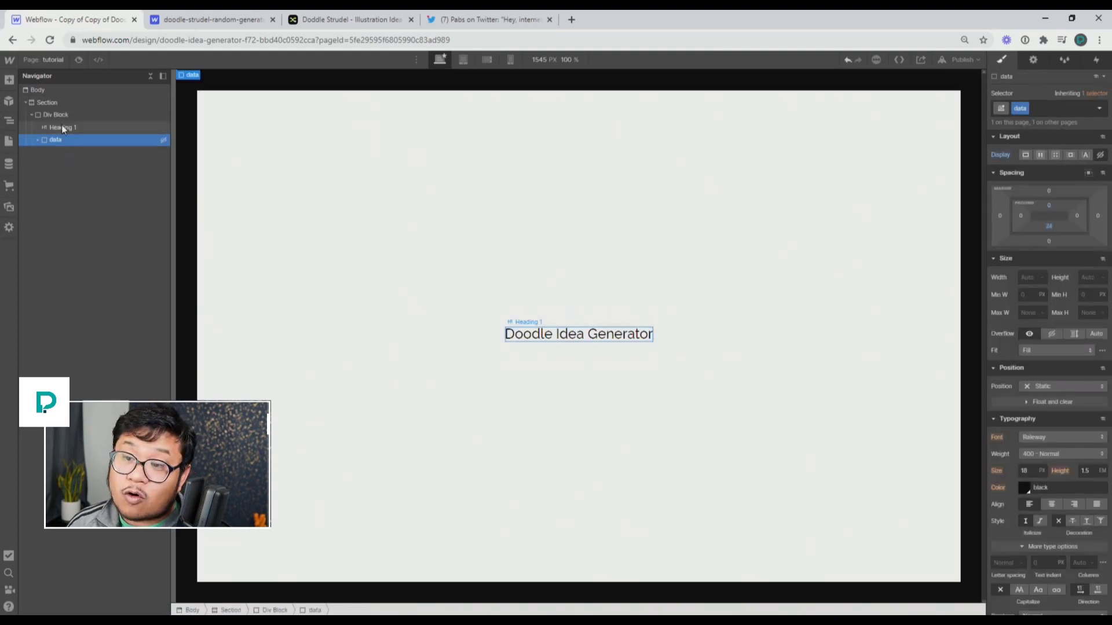
Step: Check the pasted grid and its first copy box, then switch to the live Doodle Strudel site
click(62, 126)
click(72, 152)
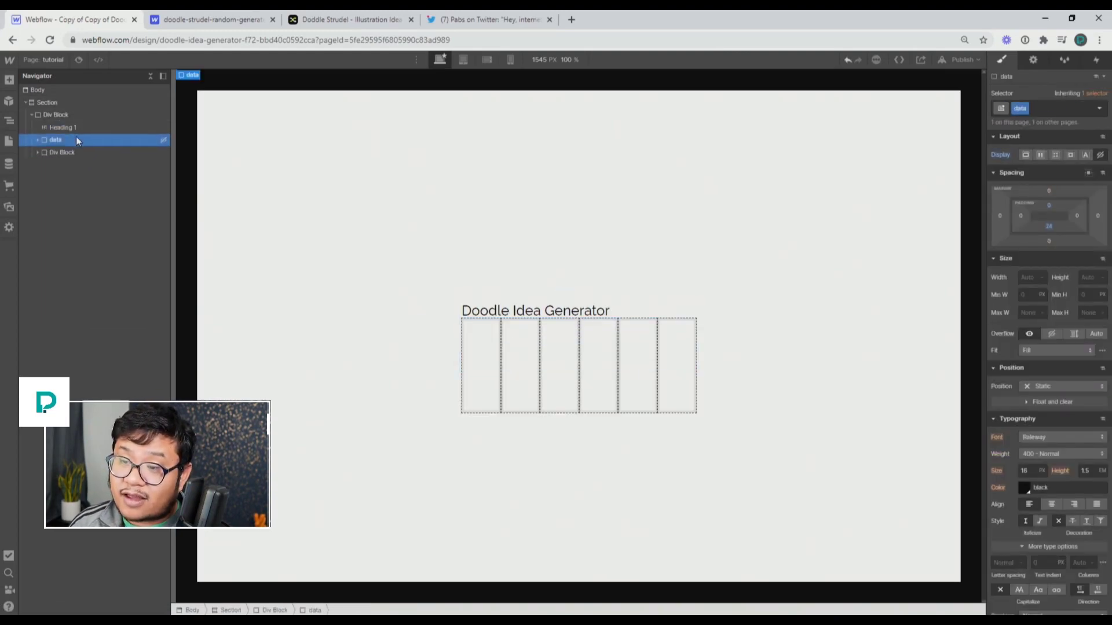
click(69, 141)
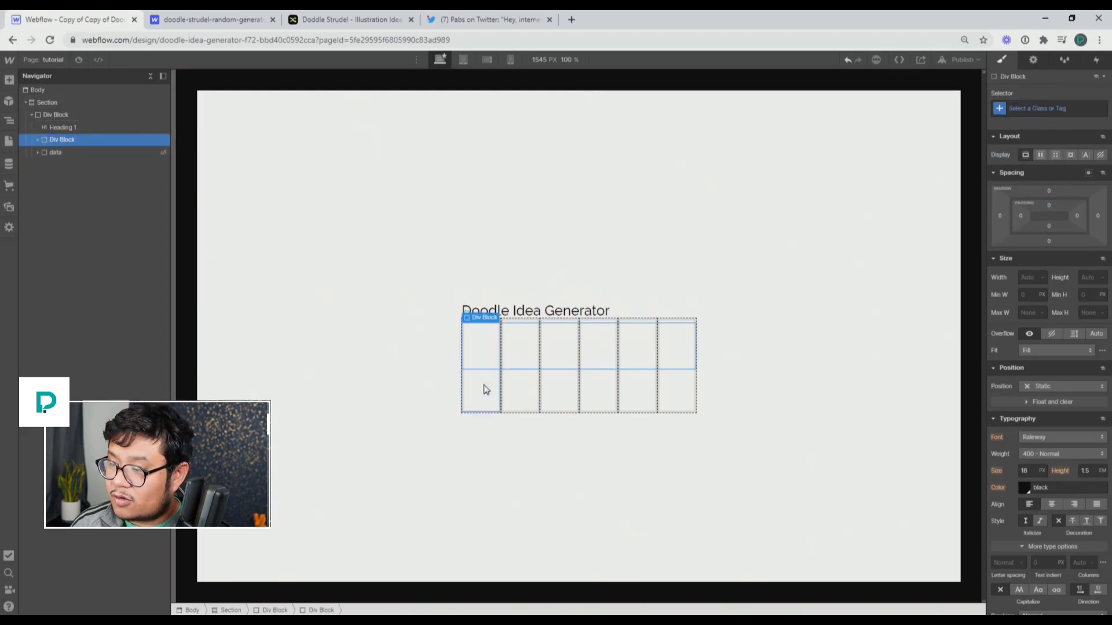
click(488, 395)
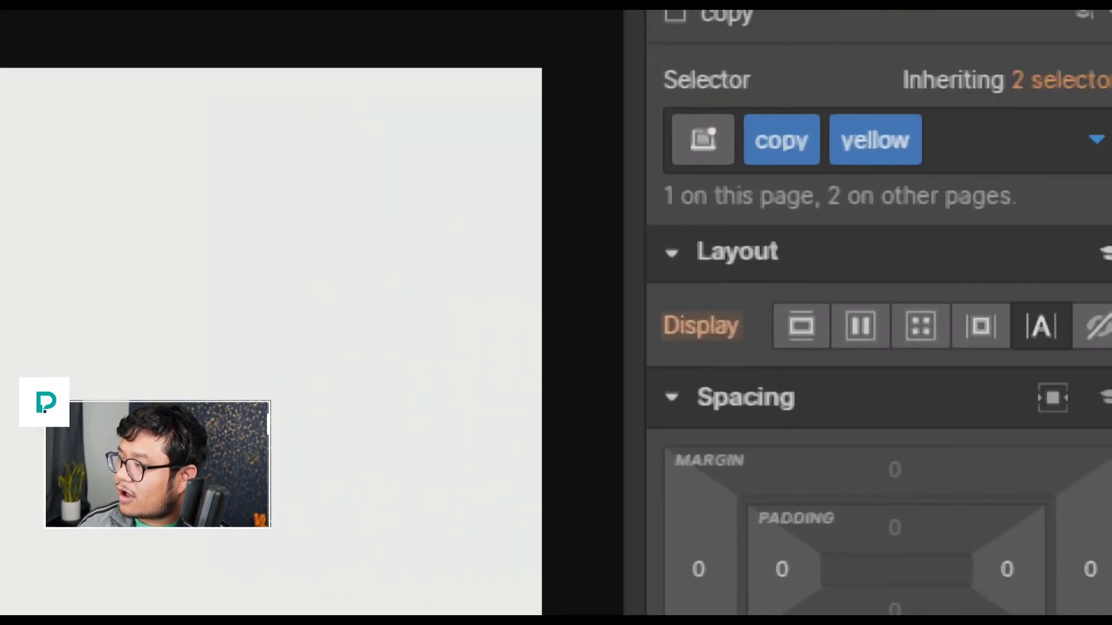
mouse_move(849, 157)
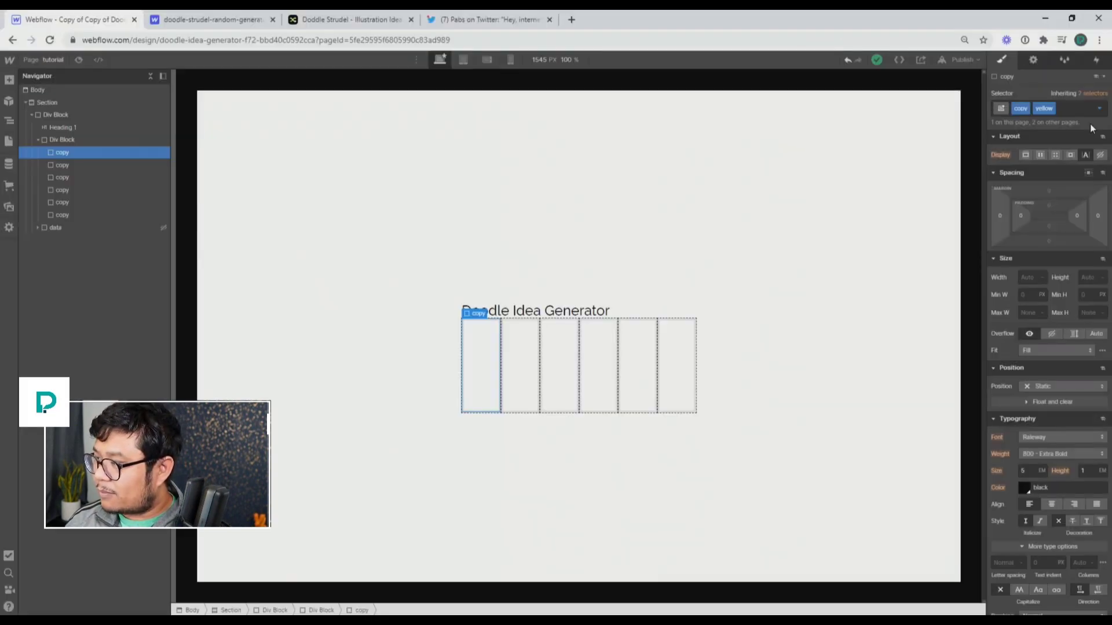
click(336, 23)
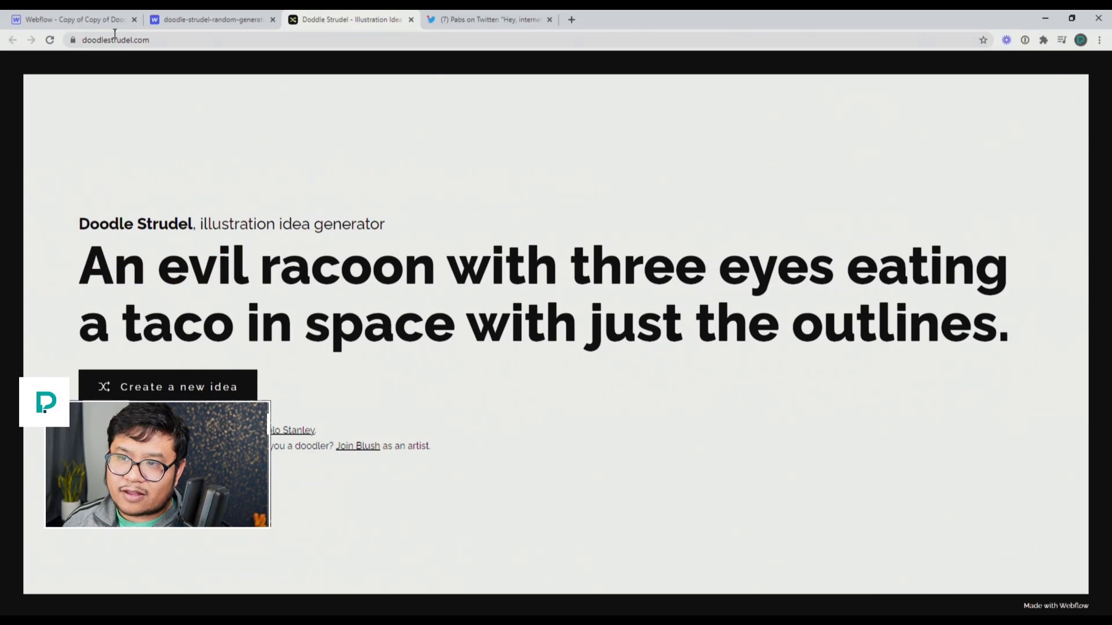
Step: Switch back to the Webflow Designer tab showing the tutorial page
click(110, 24)
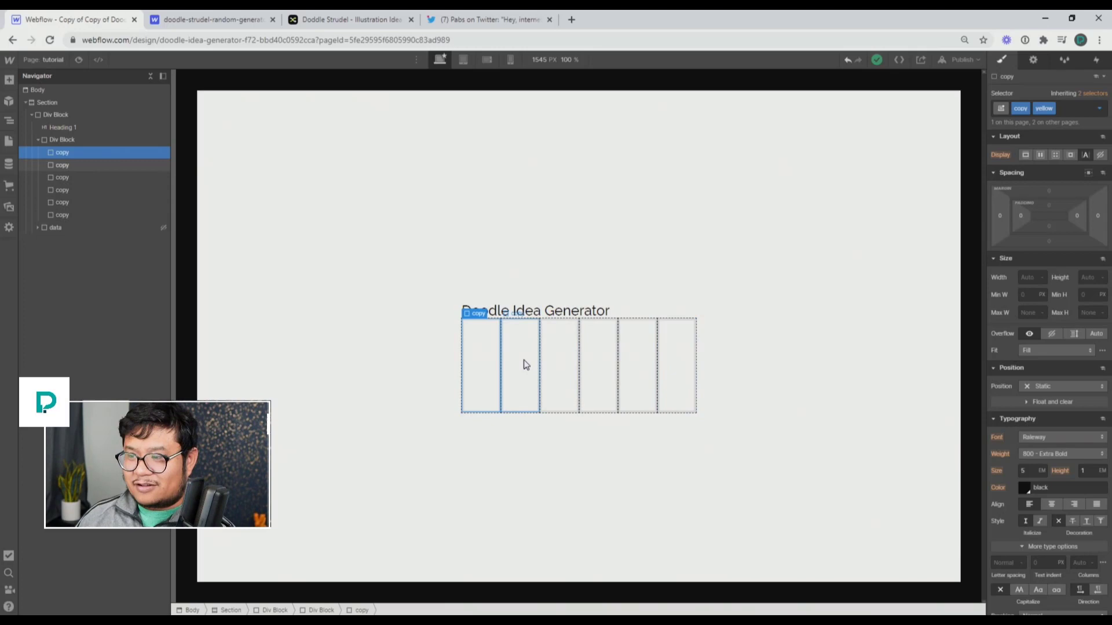
Step: Expand the data block, then show the first copy box's ID copy-1 in Element Settings
click(35, 228)
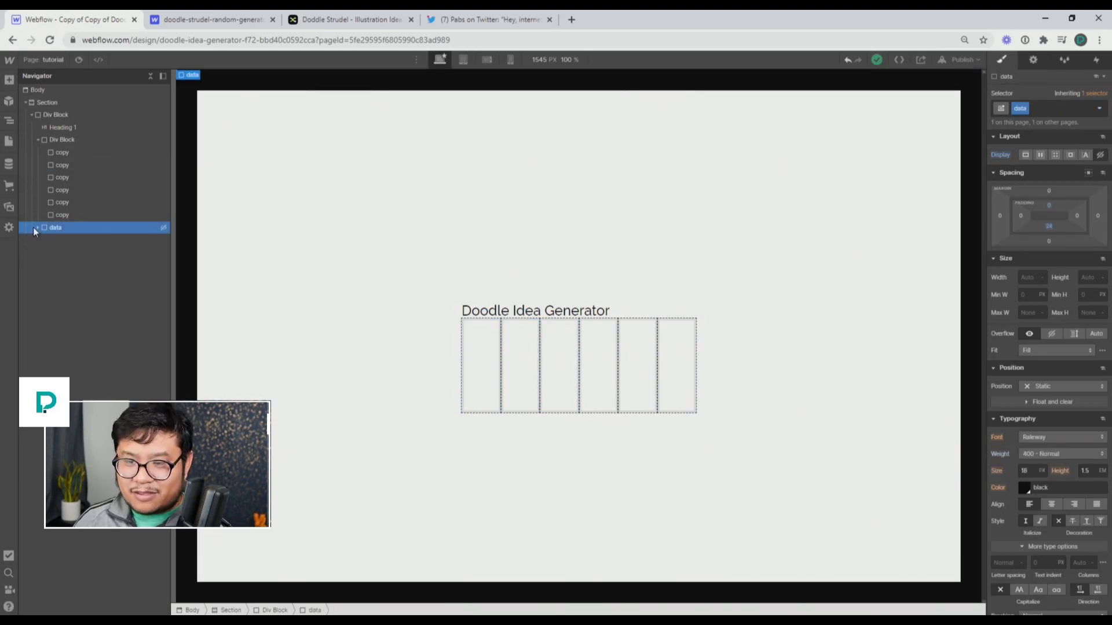
click(37, 228)
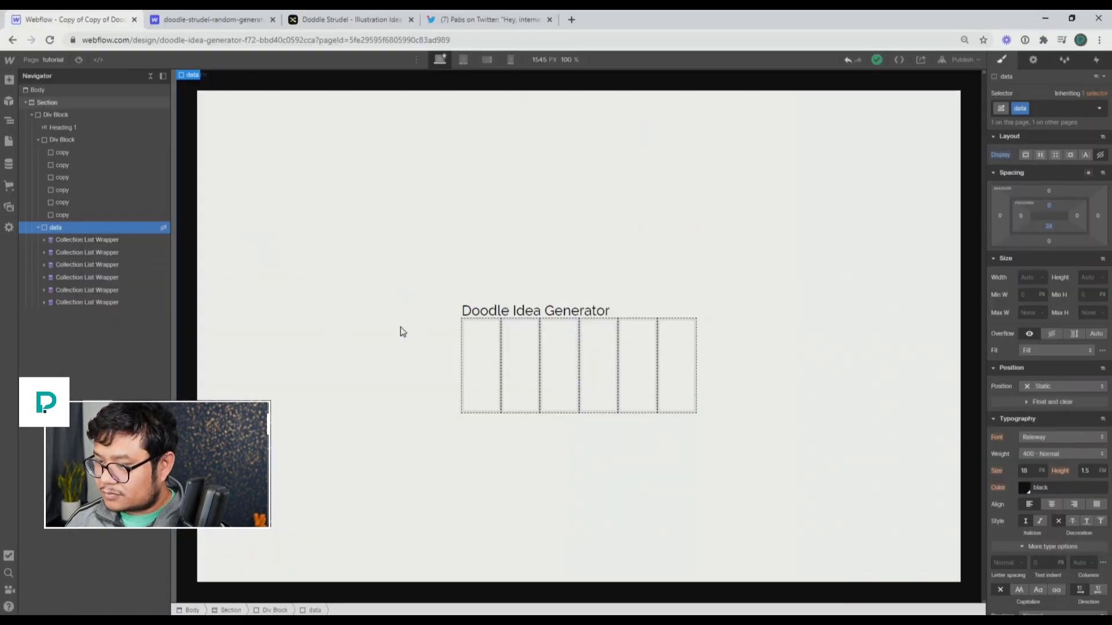
click(471, 352)
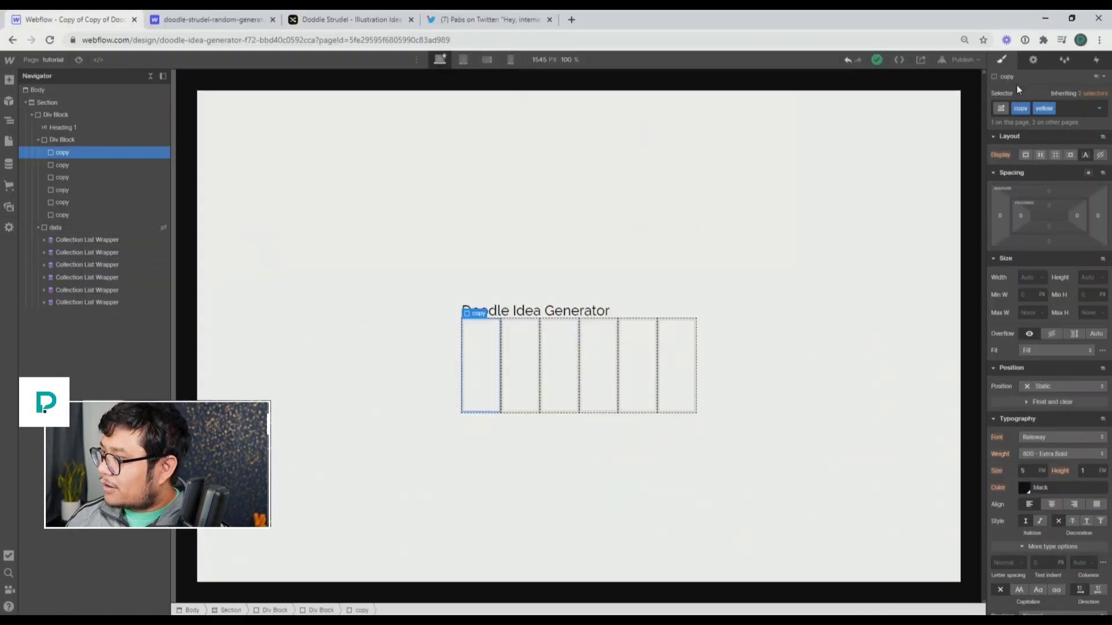
click(1033, 59)
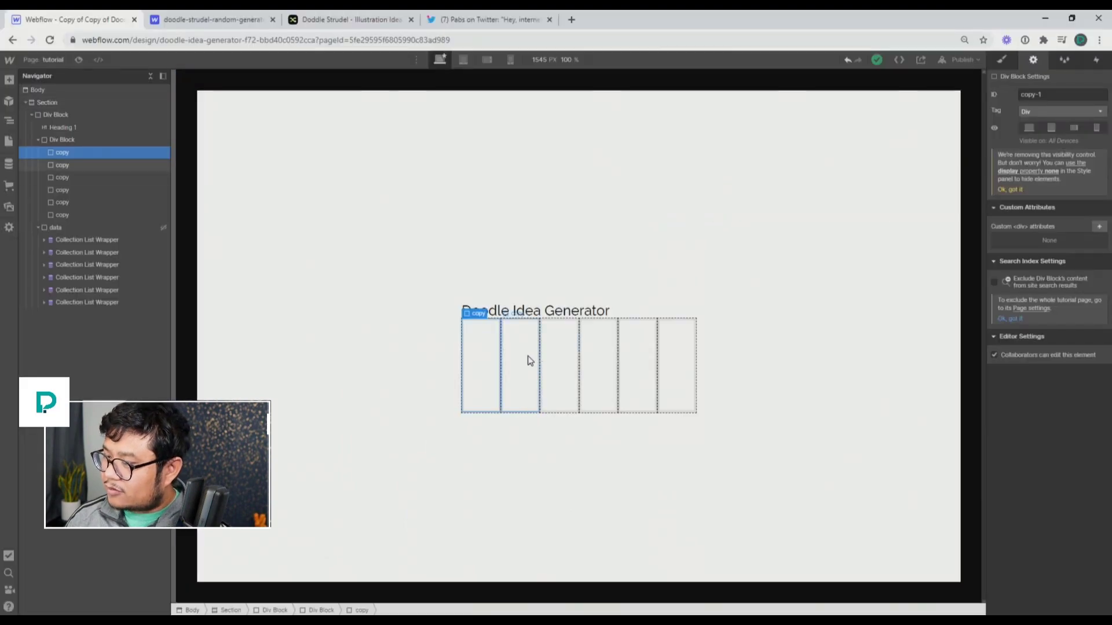
Step: Select copy boxes two through six to see their IDs copy-2 to copy-6
click(529, 360)
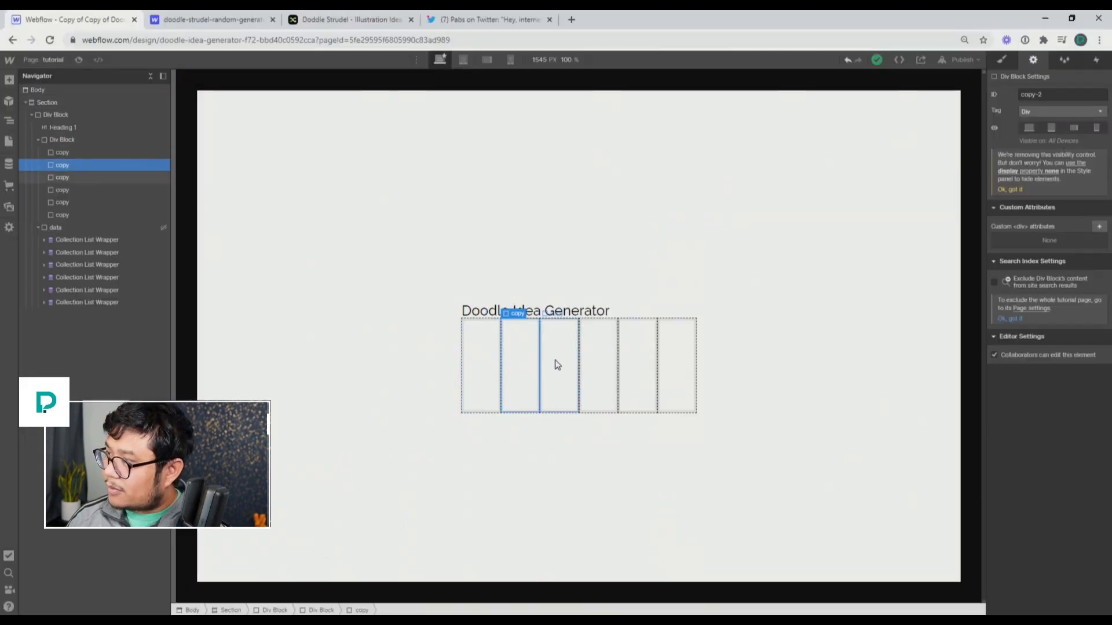
click(559, 364)
click(599, 359)
click(639, 353)
click(684, 350)
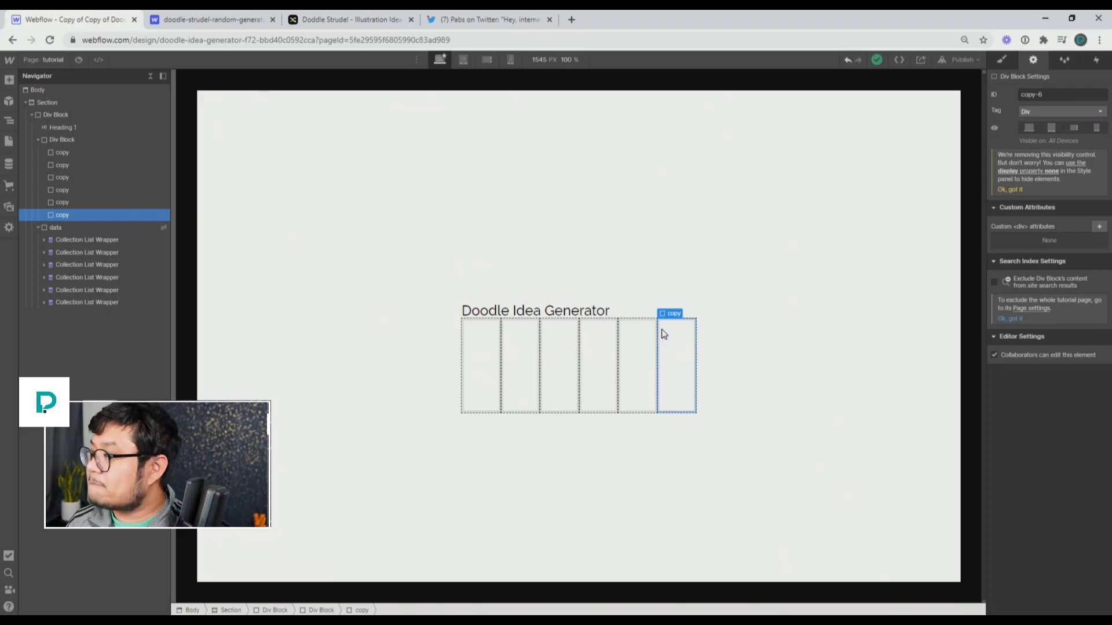
Step: Recheck the copy box IDs one by one, then bring up the Pages list
click(480, 353)
click(527, 352)
click(559, 351)
click(598, 353)
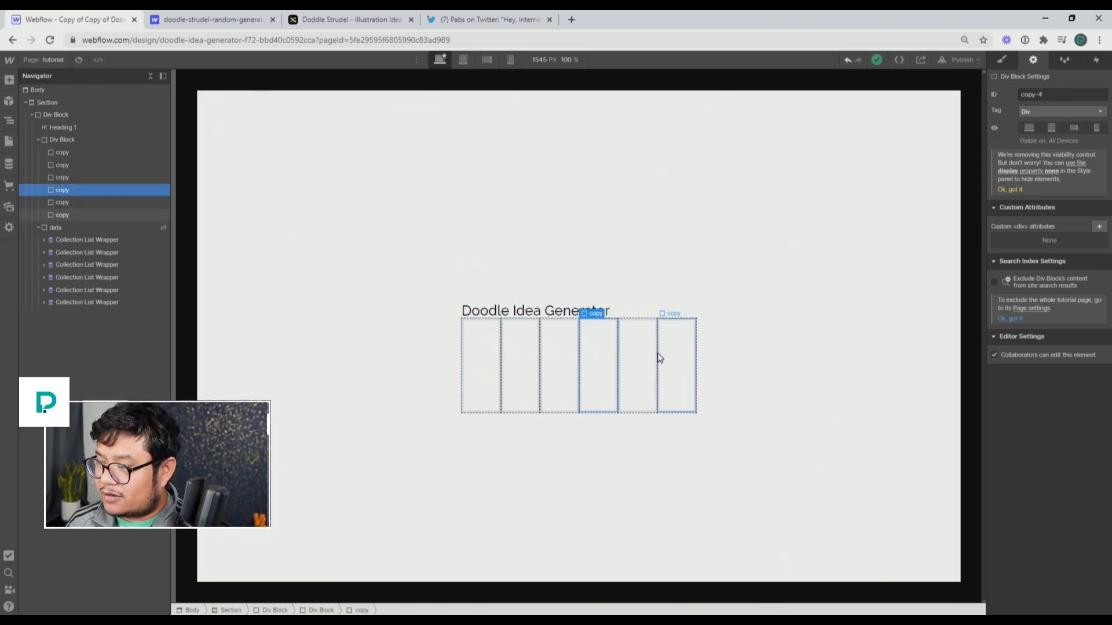
click(677, 355)
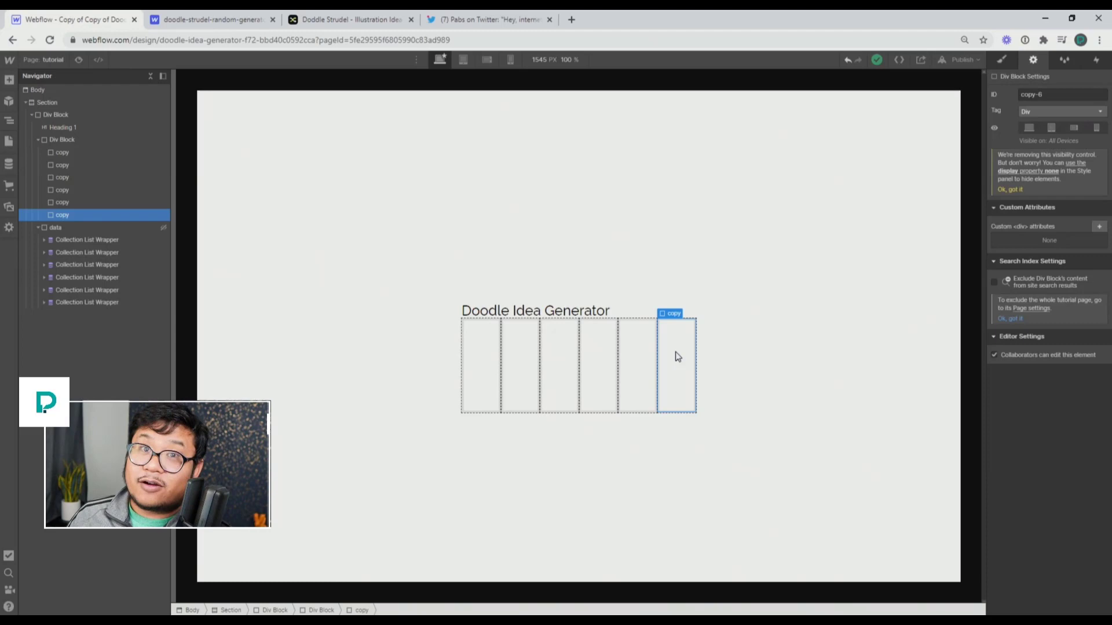
click(52, 59)
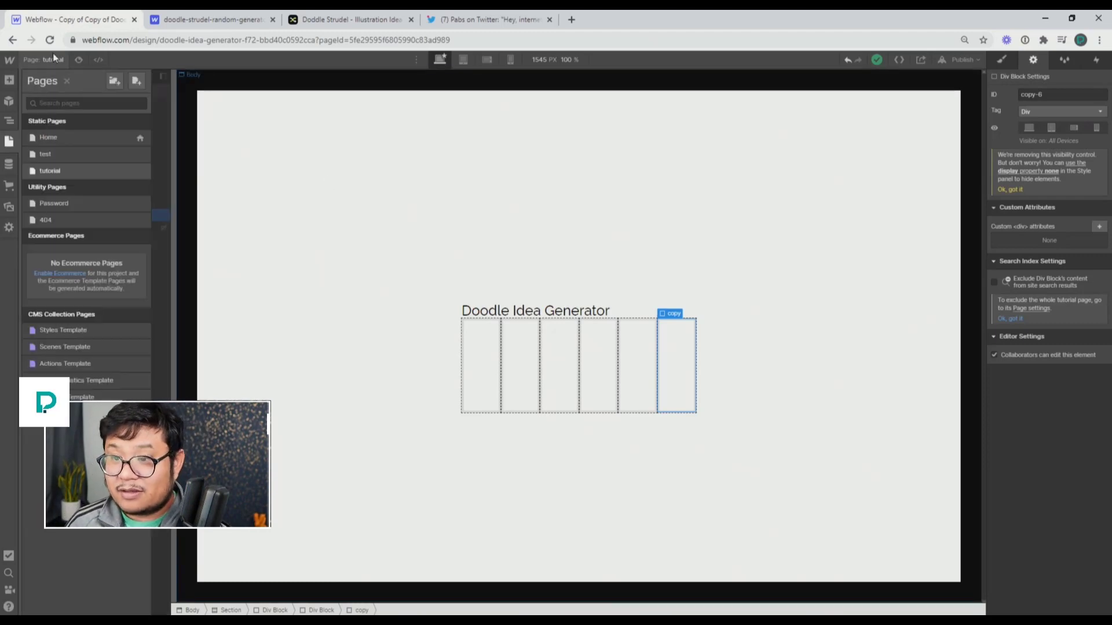
Step: Open the tutorial page's settings and inspect the Before </body> script's six-pass for loop
click(139, 170)
scroll(189, 230, down, 15)
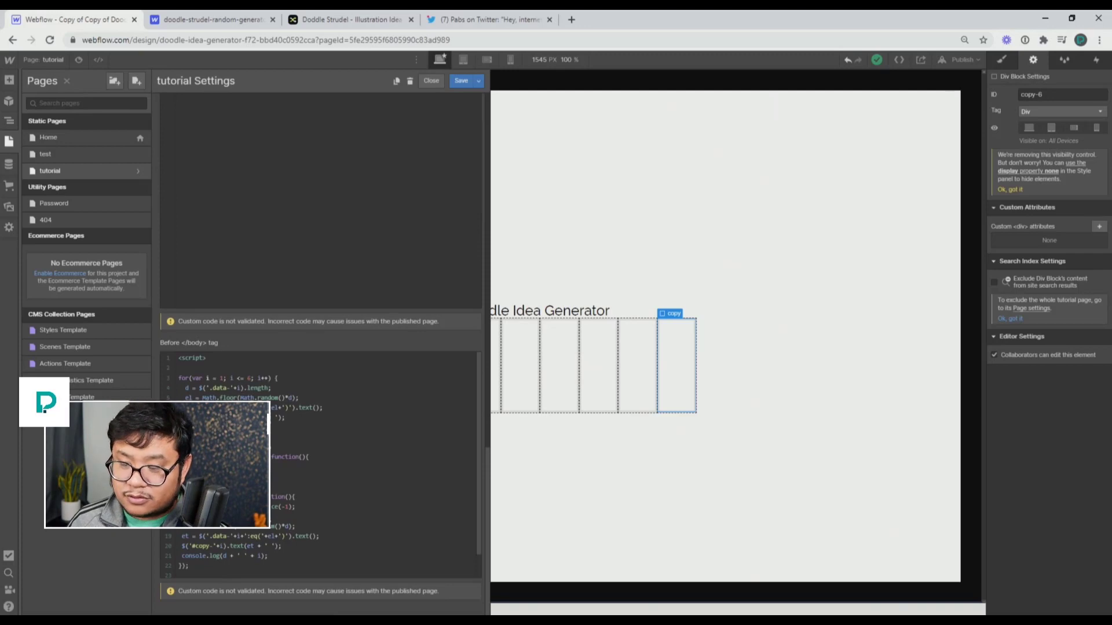
key(ctrl+a)
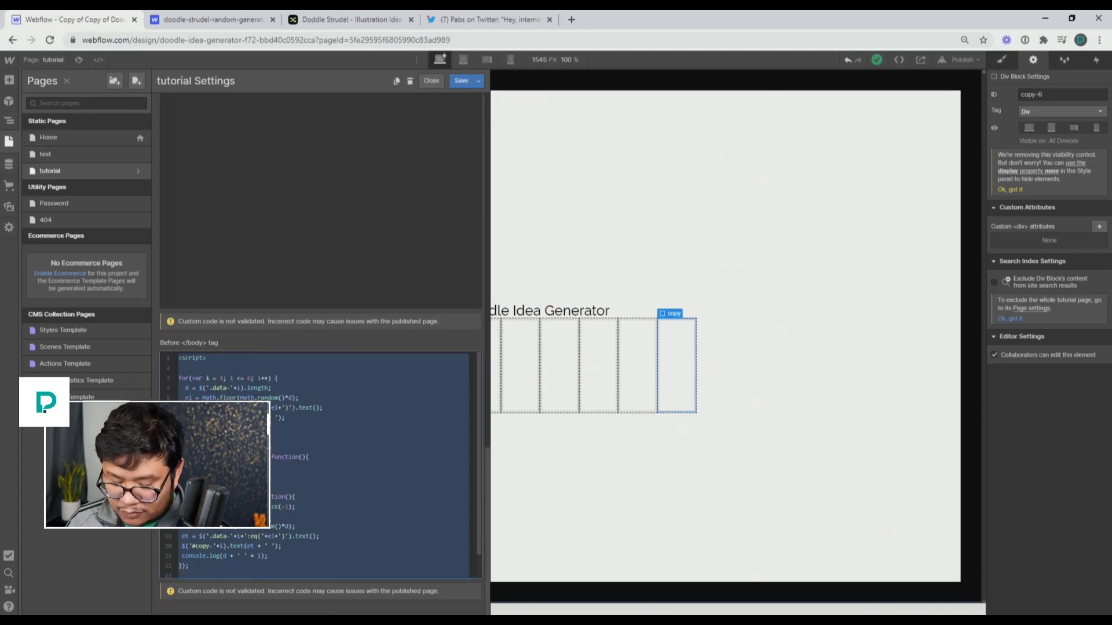
click(257, 369)
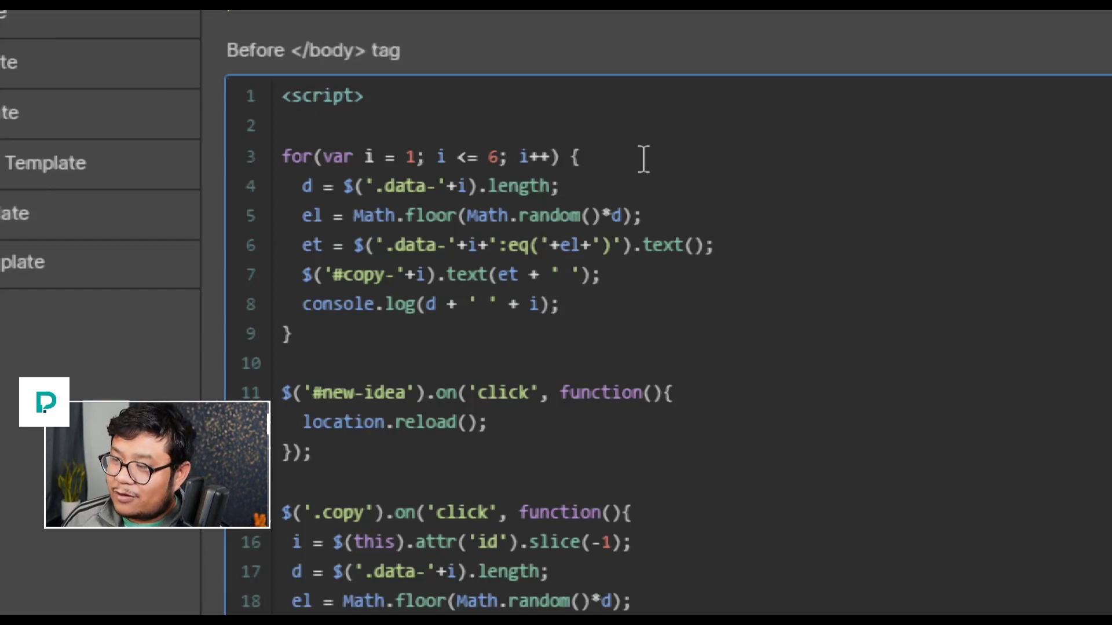
drag(625, 154, 182, 165)
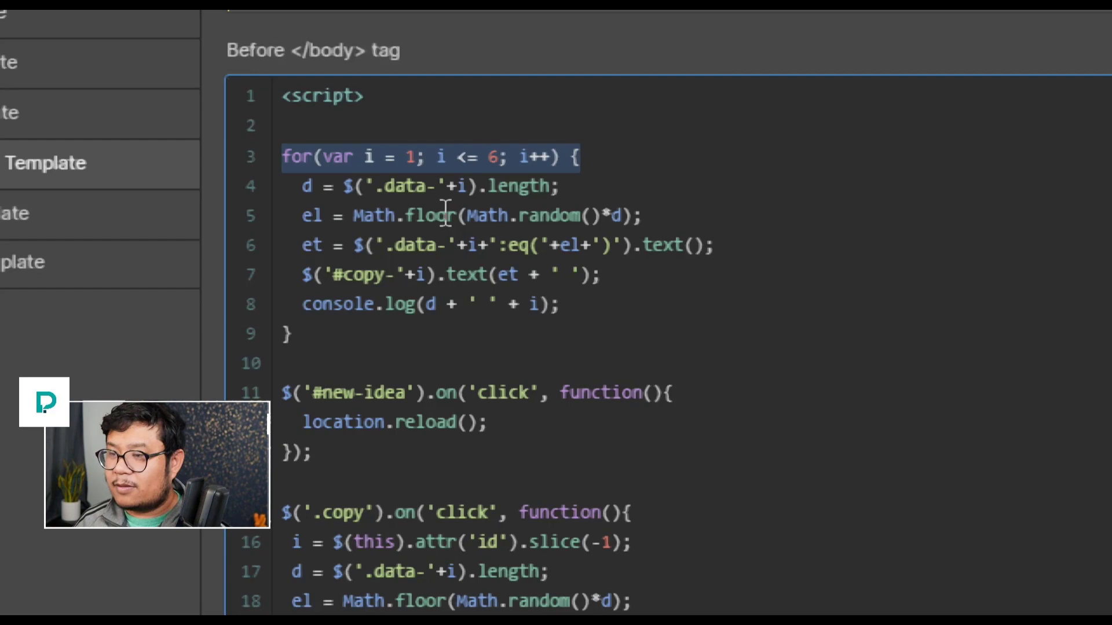
scroll(596, 81, up, 1)
click(325, 208)
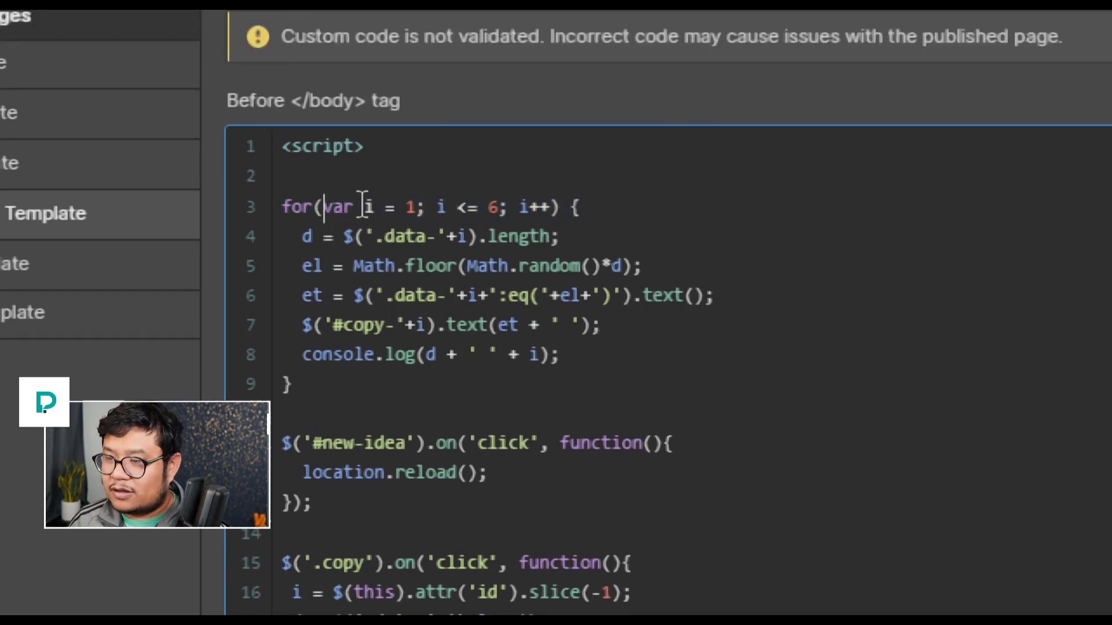
double_click(368, 207)
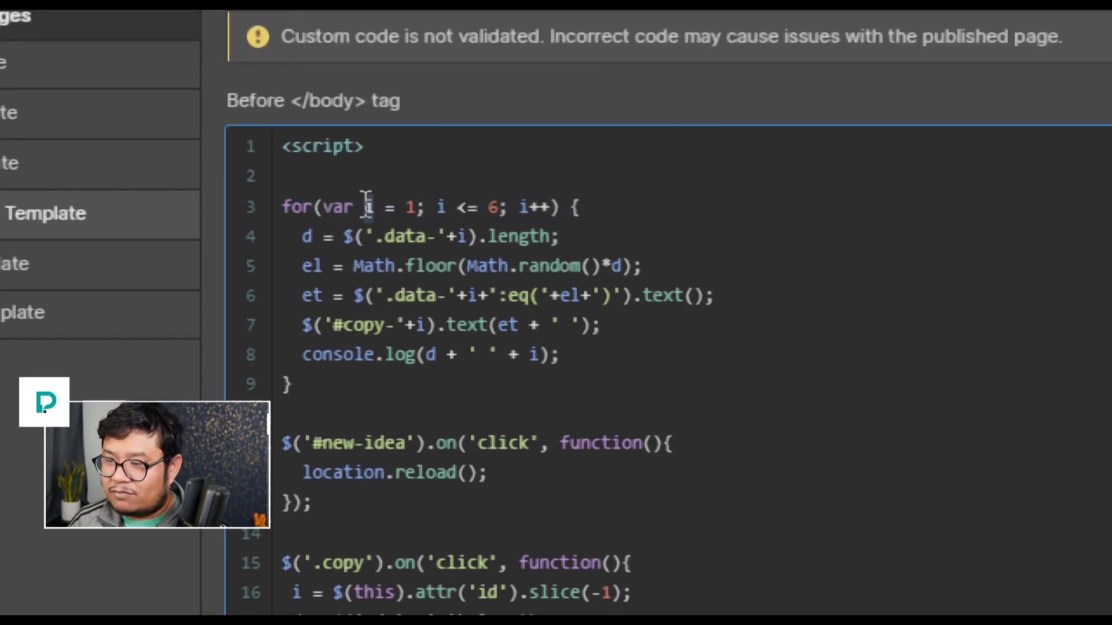
drag(318, 215, 343, 217)
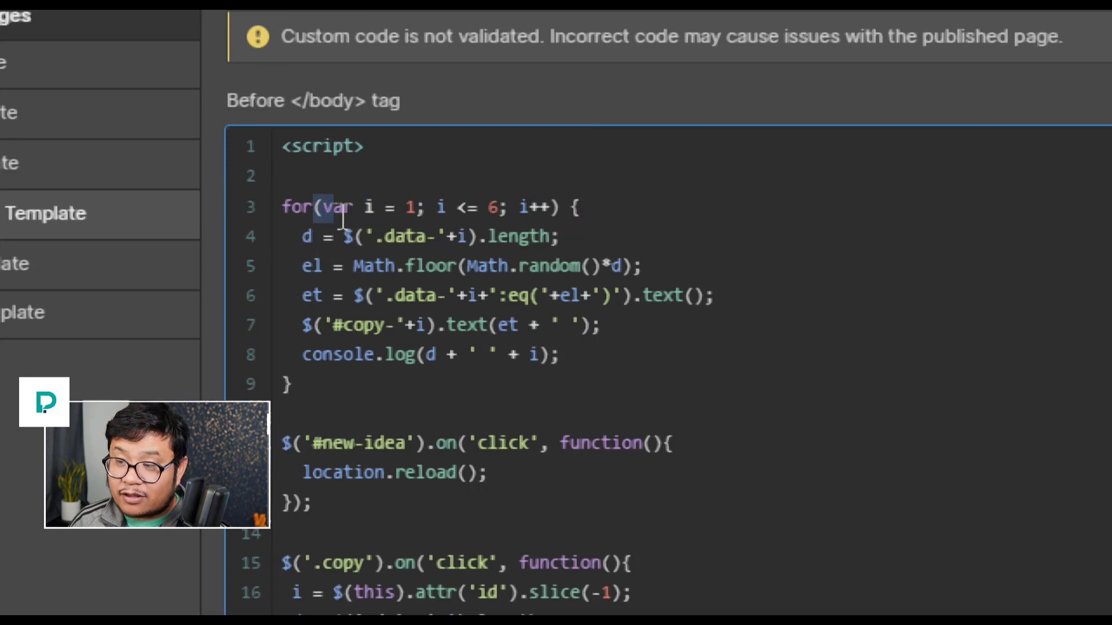
double_click(338, 207)
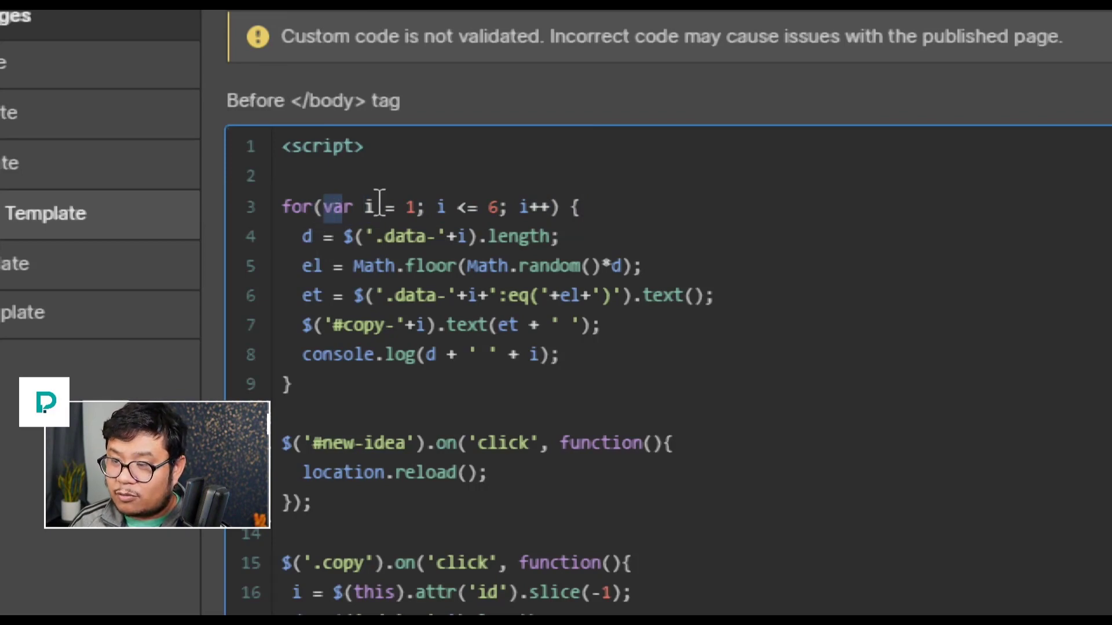
double_click(367, 207)
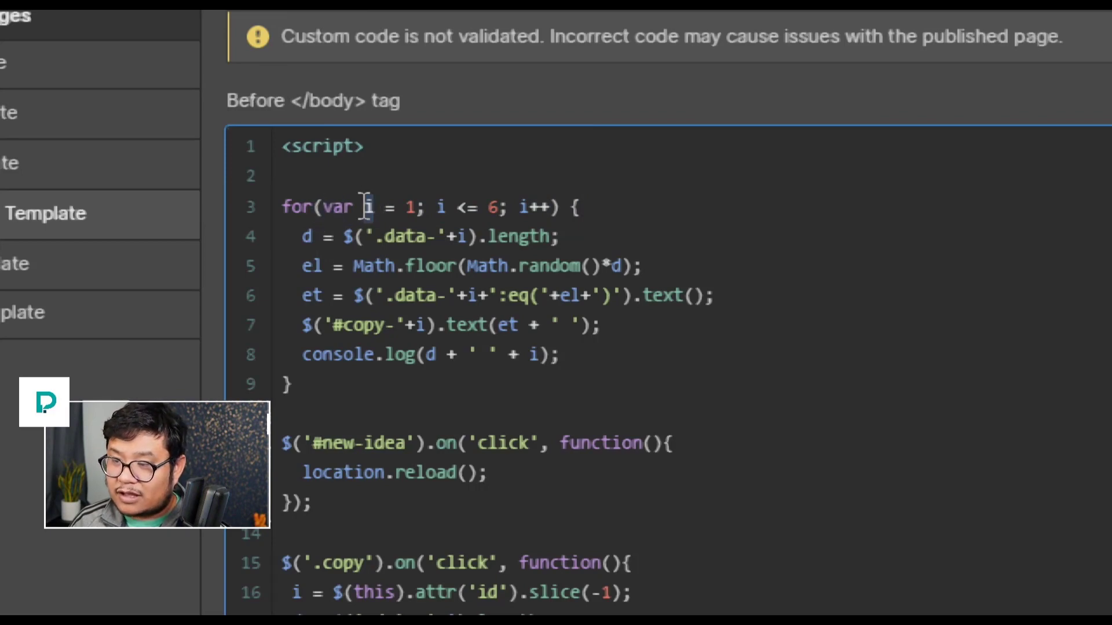
click(389, 342)
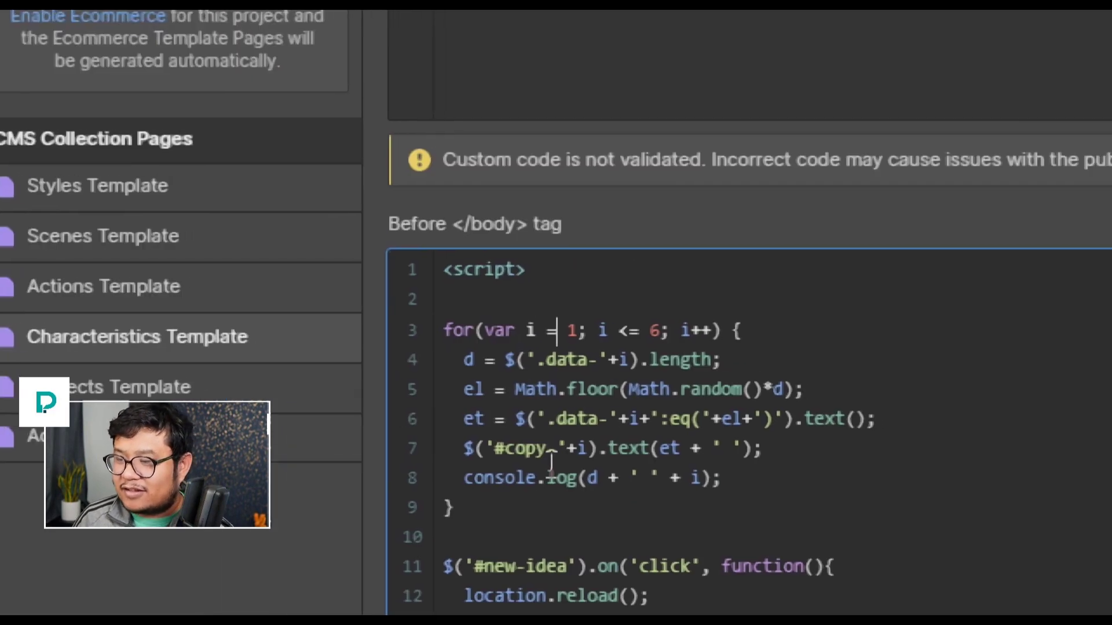
key(Right)
key(Right)
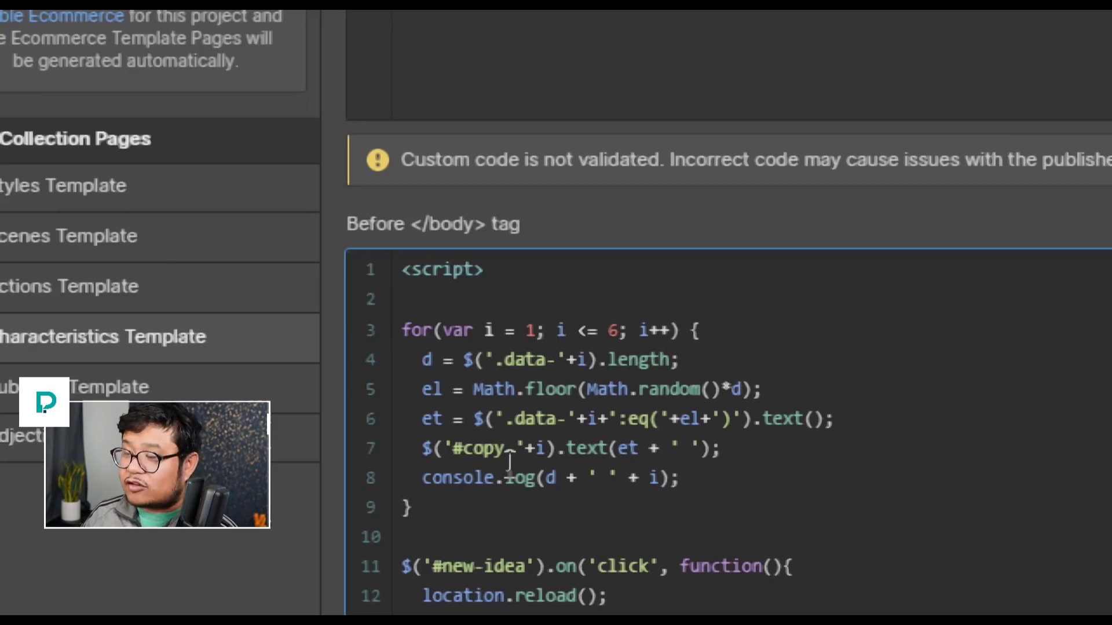
key(Right)
key(Right)
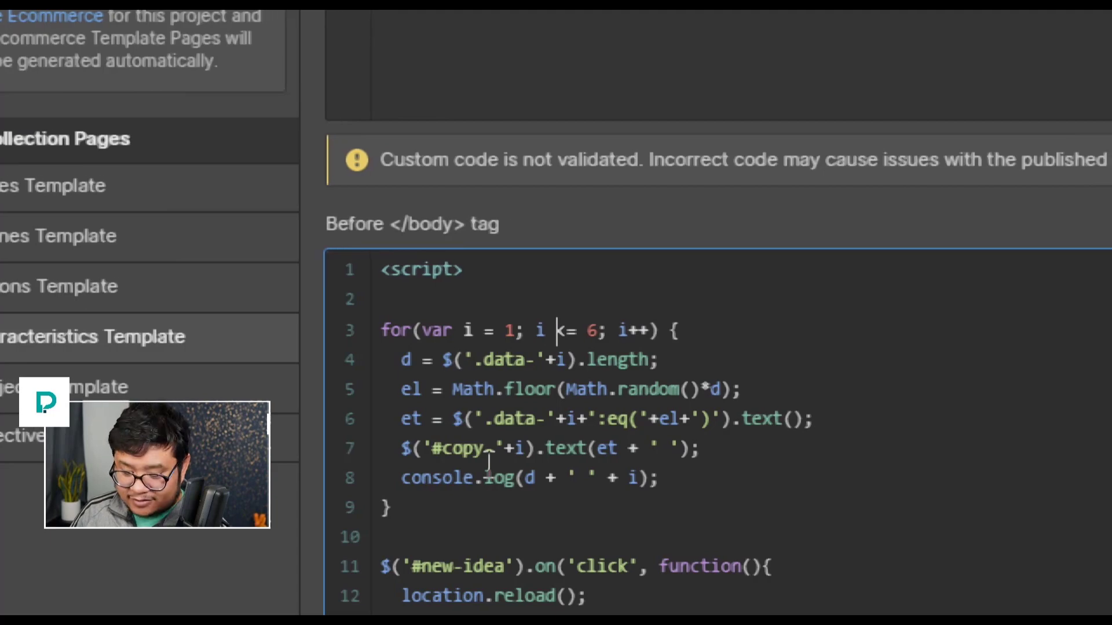
key(shift+Right)
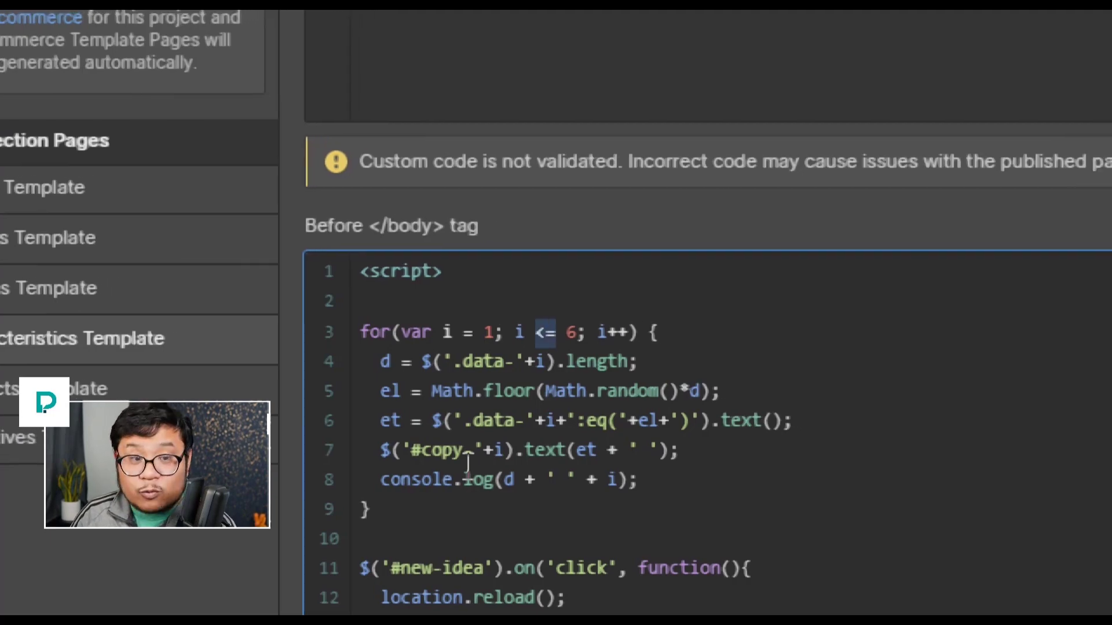
key(Right)
key(Right)
key(shift+Right)
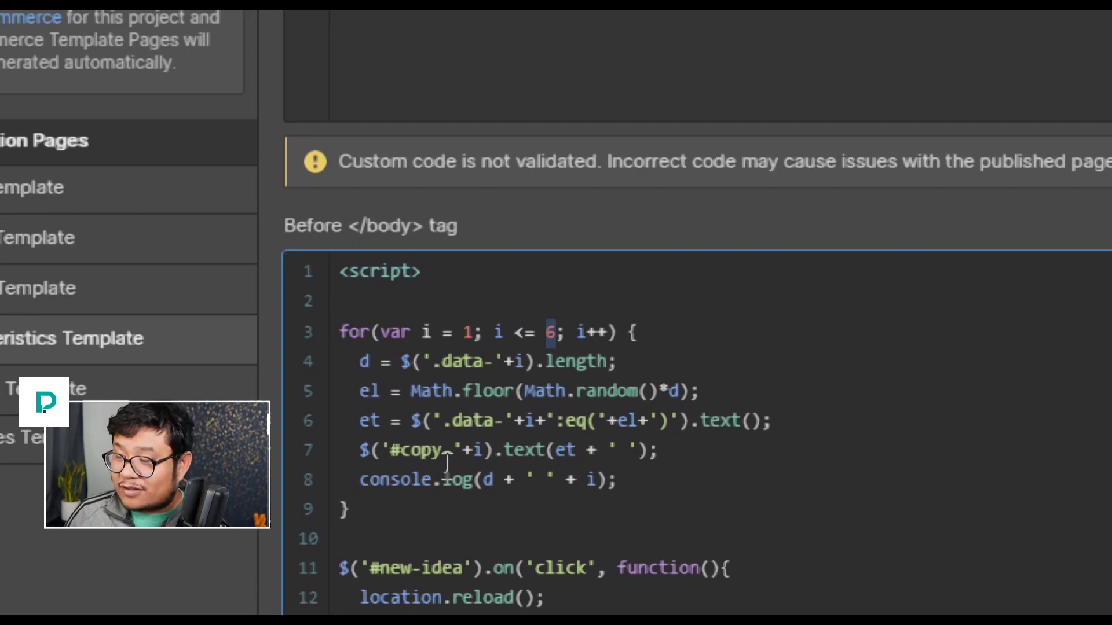
click(500, 326)
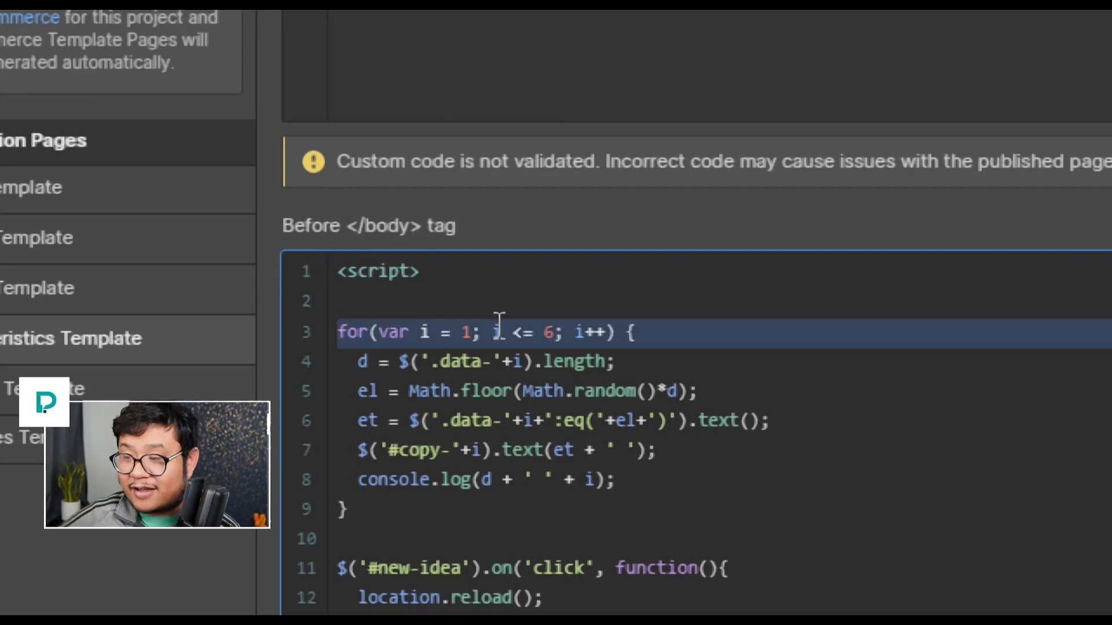
double_click(465, 327)
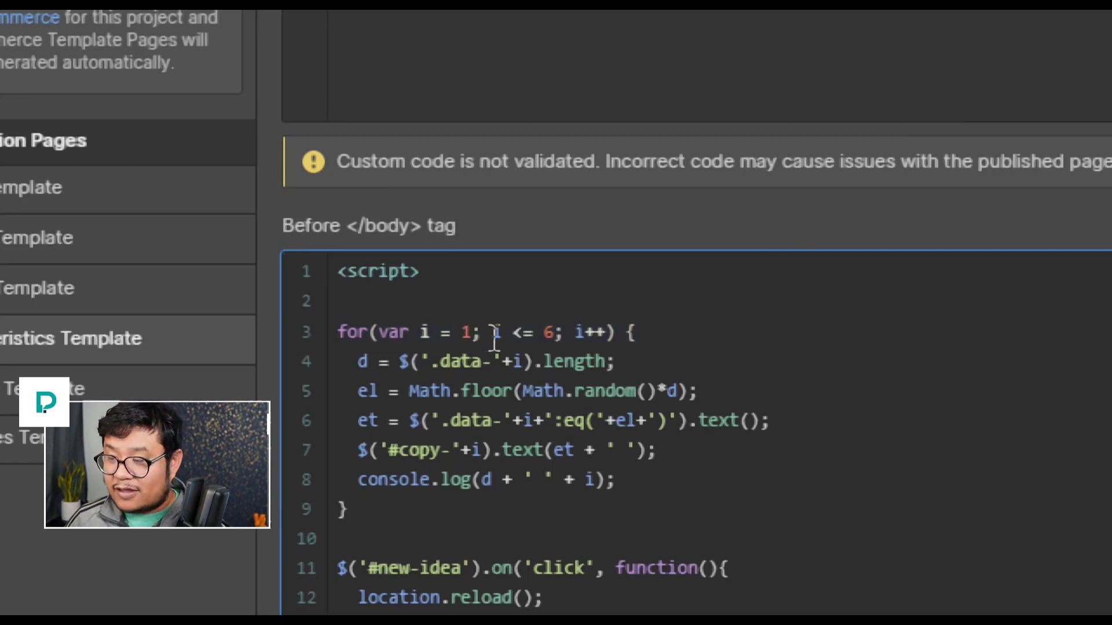
drag(494, 331, 558, 346)
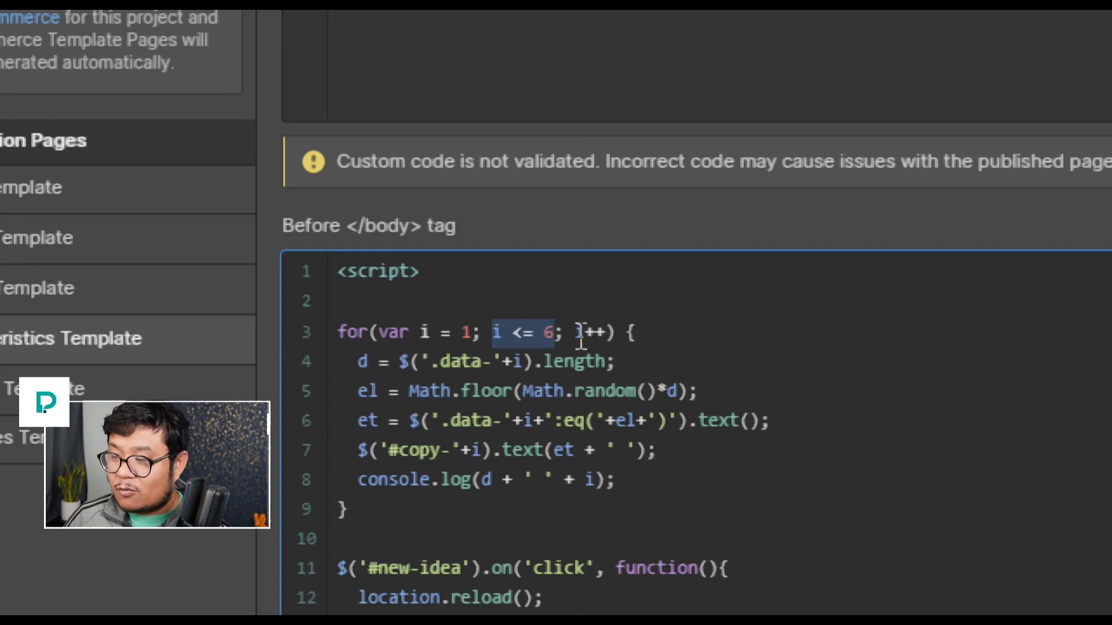
click(579, 333)
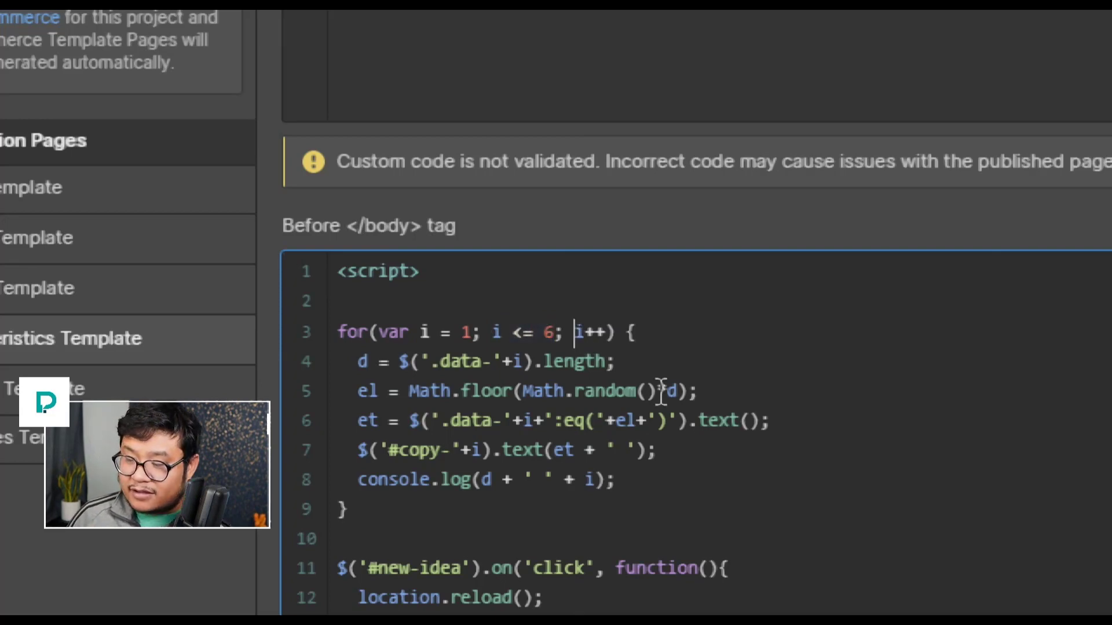
key(shift+Right)
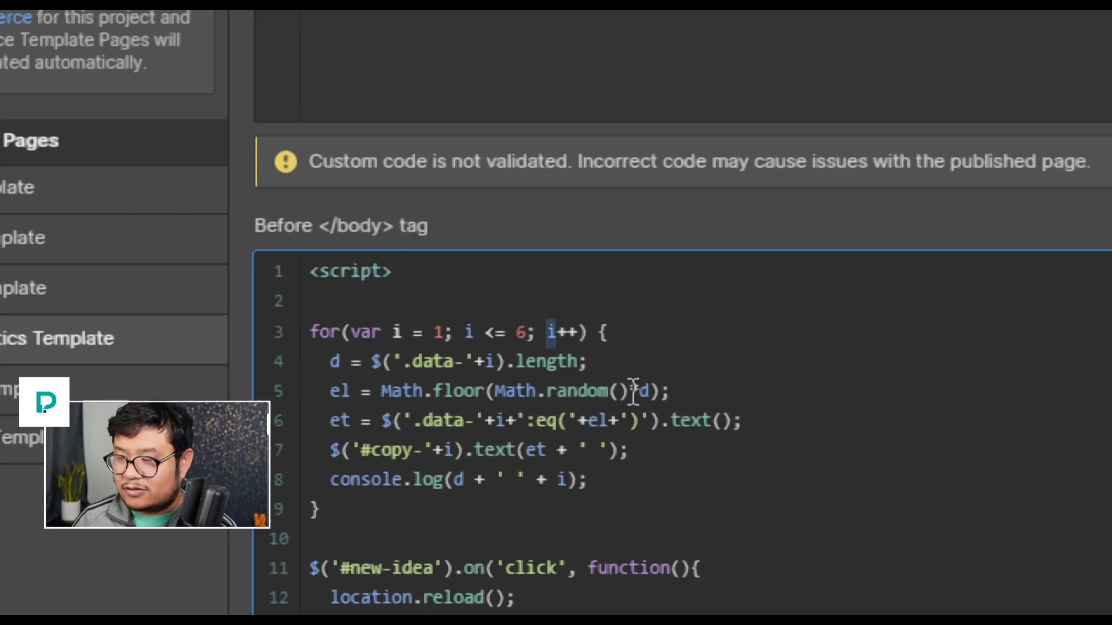
click(312, 331)
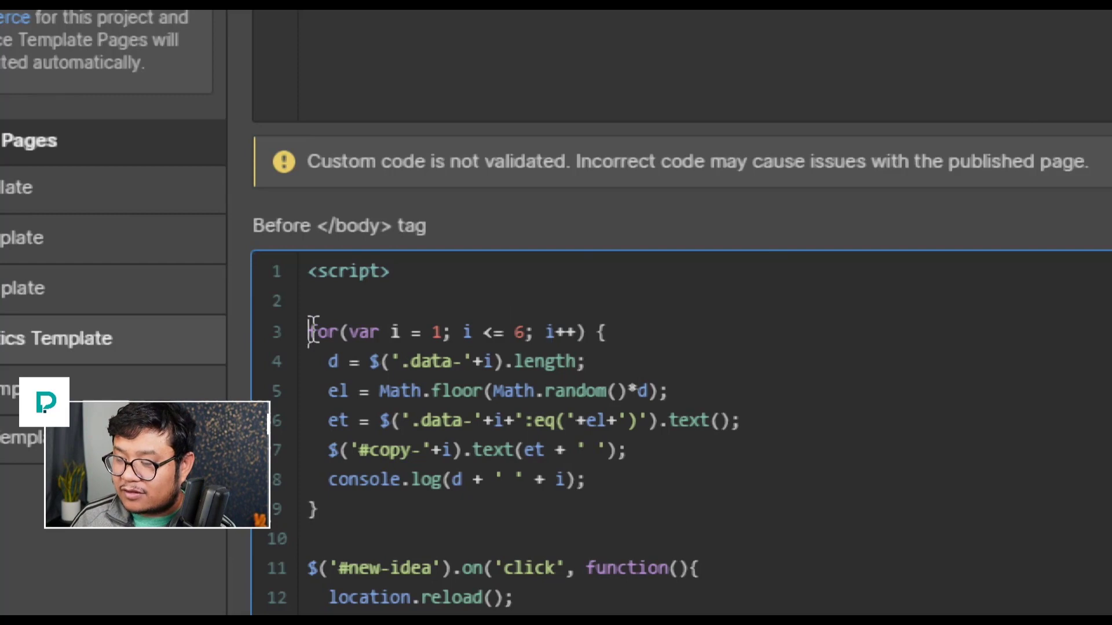
drag(312, 332, 625, 514)
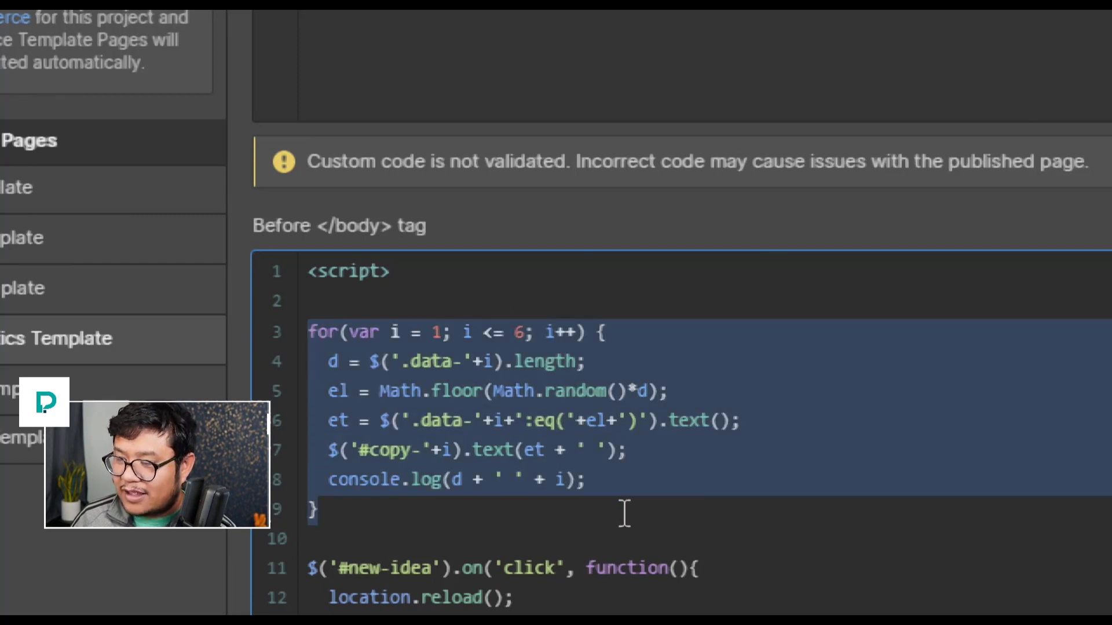
click(396, 330)
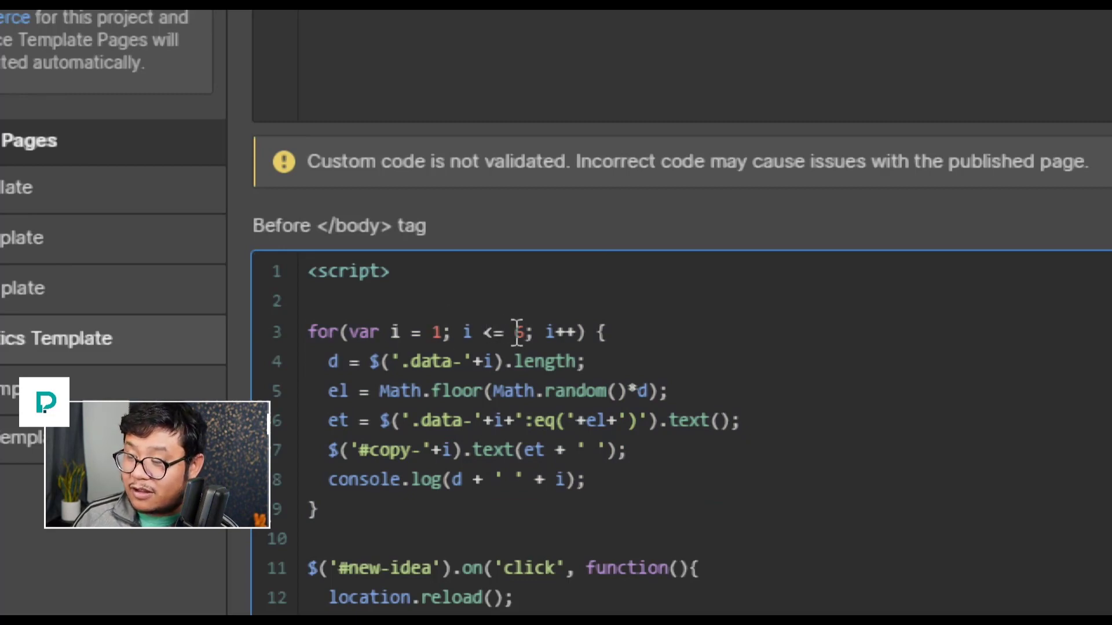
drag(433, 332, 417, 513)
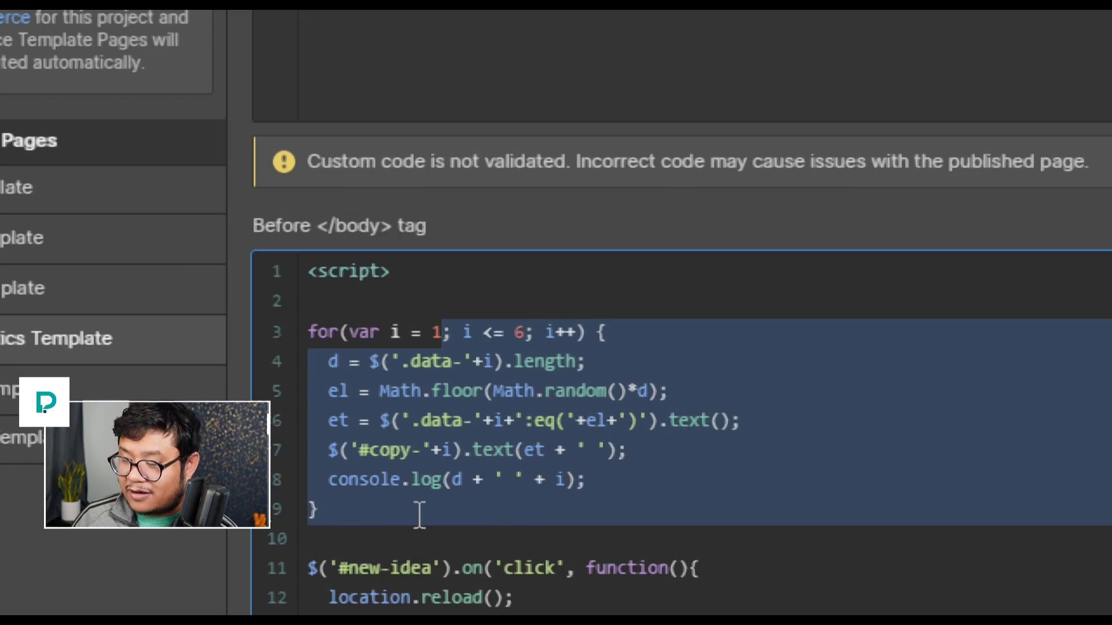
click(417, 513)
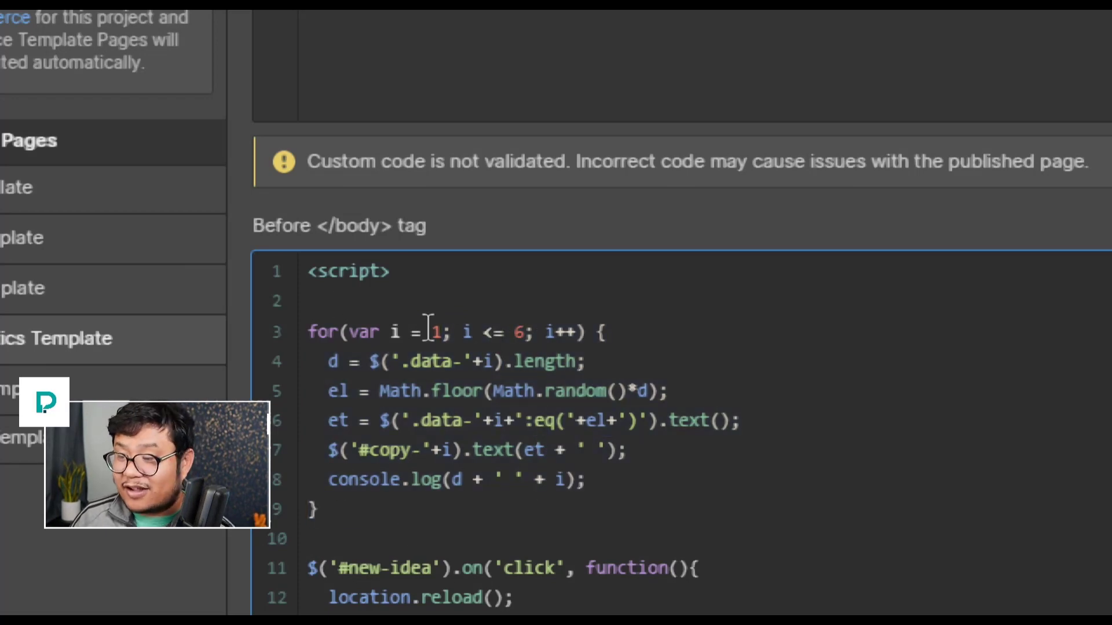
drag(349, 331, 590, 331)
click(463, 427)
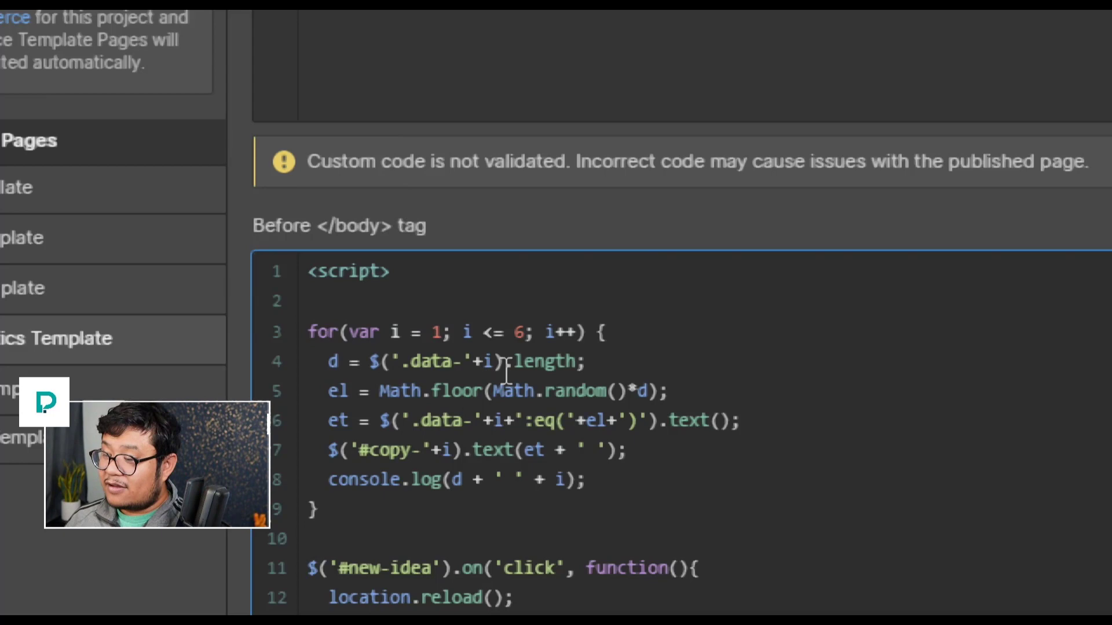
drag(504, 360, 580, 354)
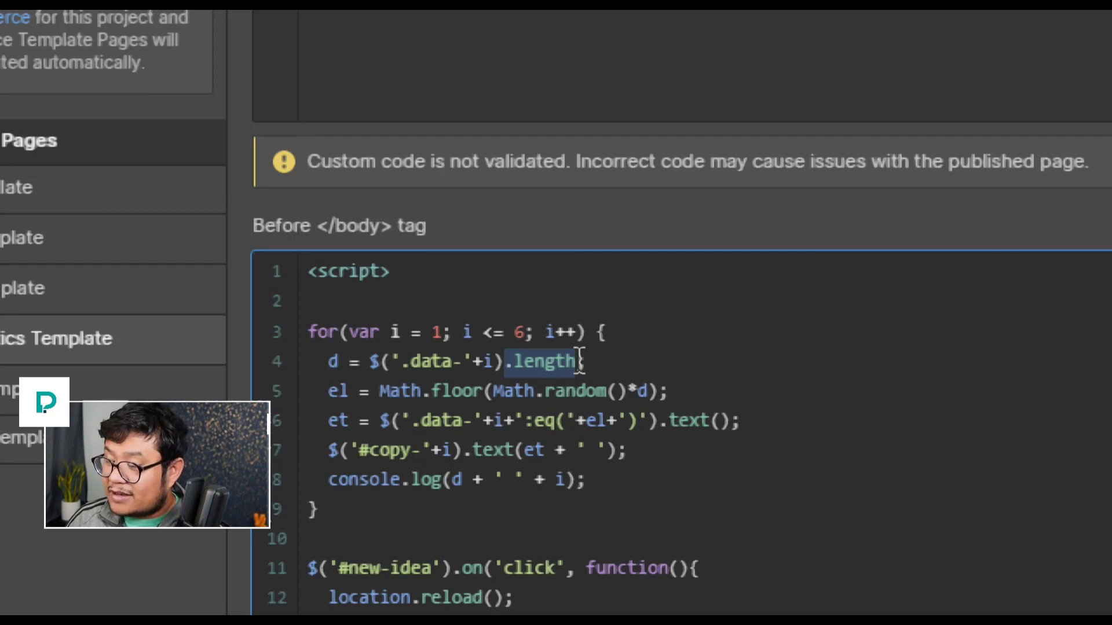
drag(409, 360, 457, 364)
click(482, 362)
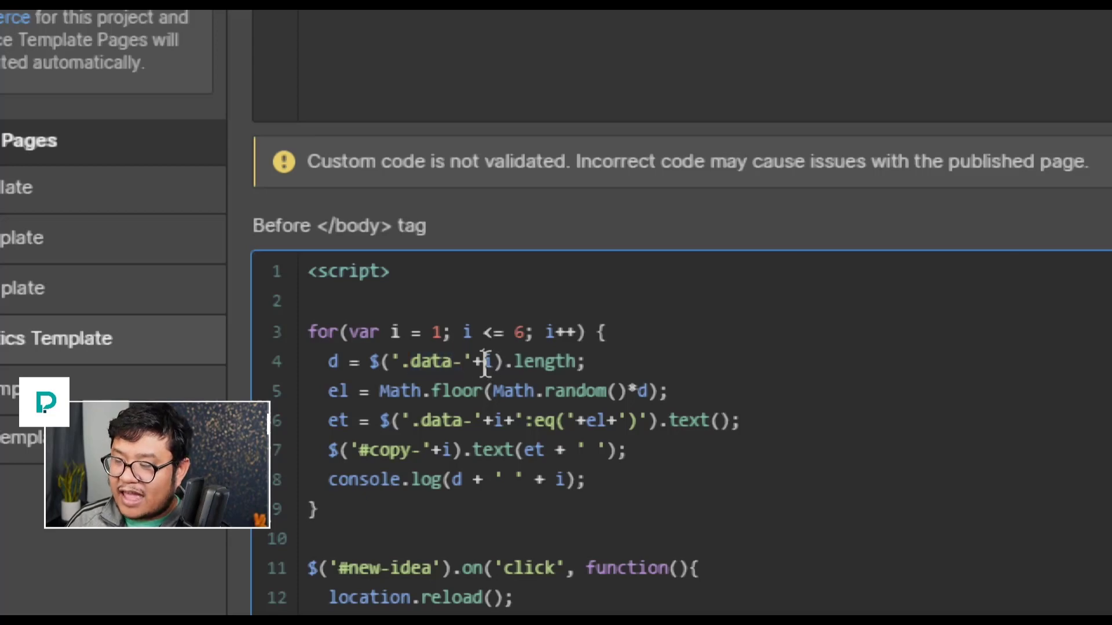
key(shift+Right)
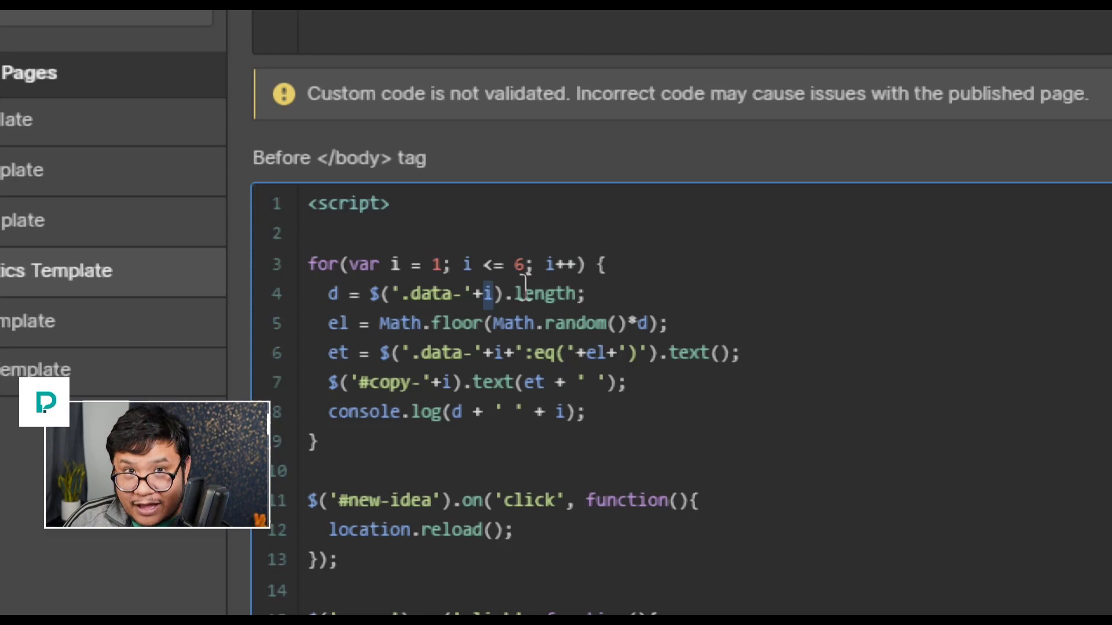
click(341, 295)
double_click(338, 296)
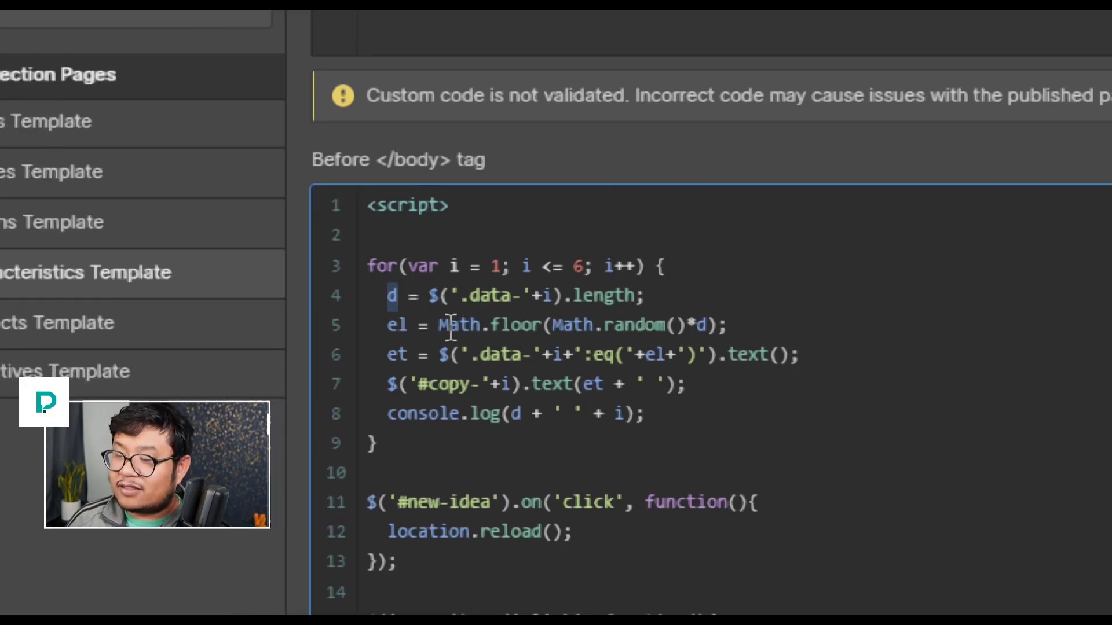
drag(451, 326, 670, 323)
click(698, 326)
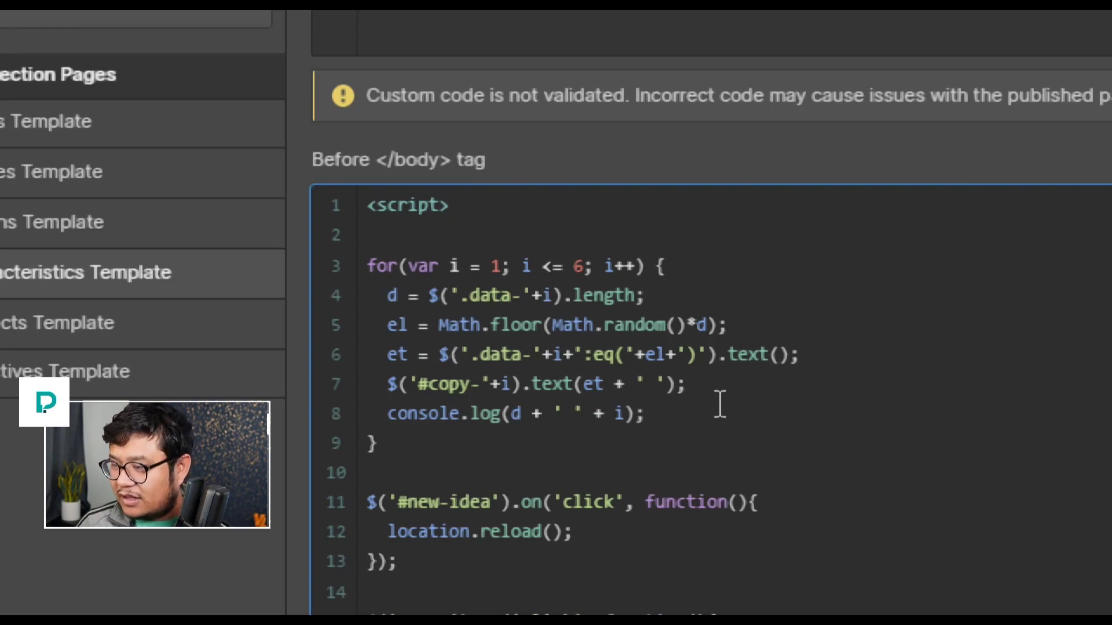
key(Right)
key(shift+Left)
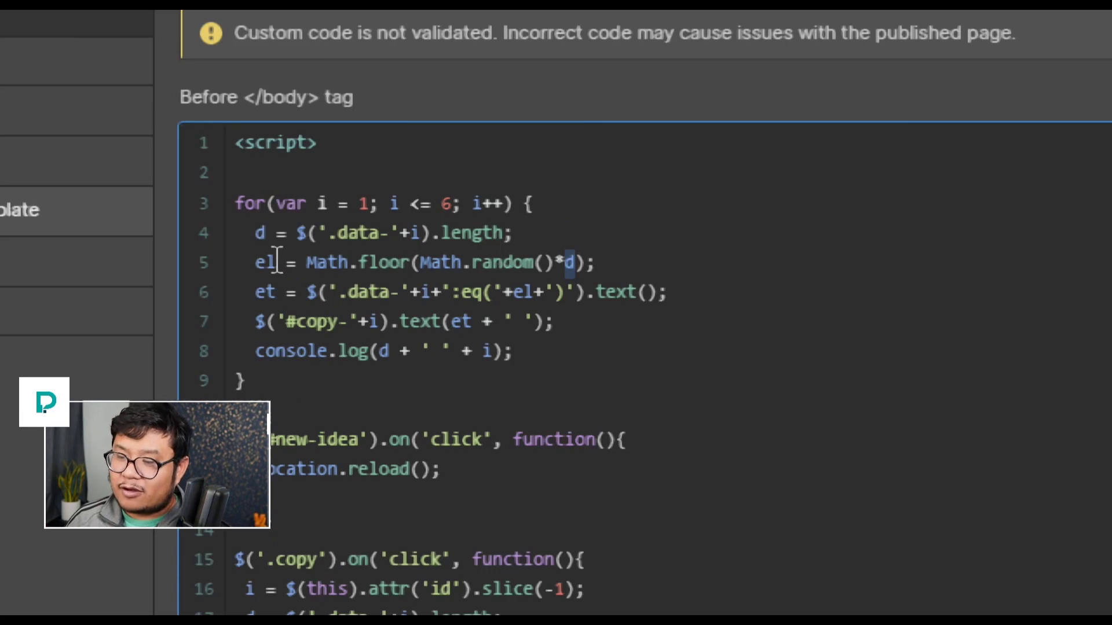
double_click(249, 331)
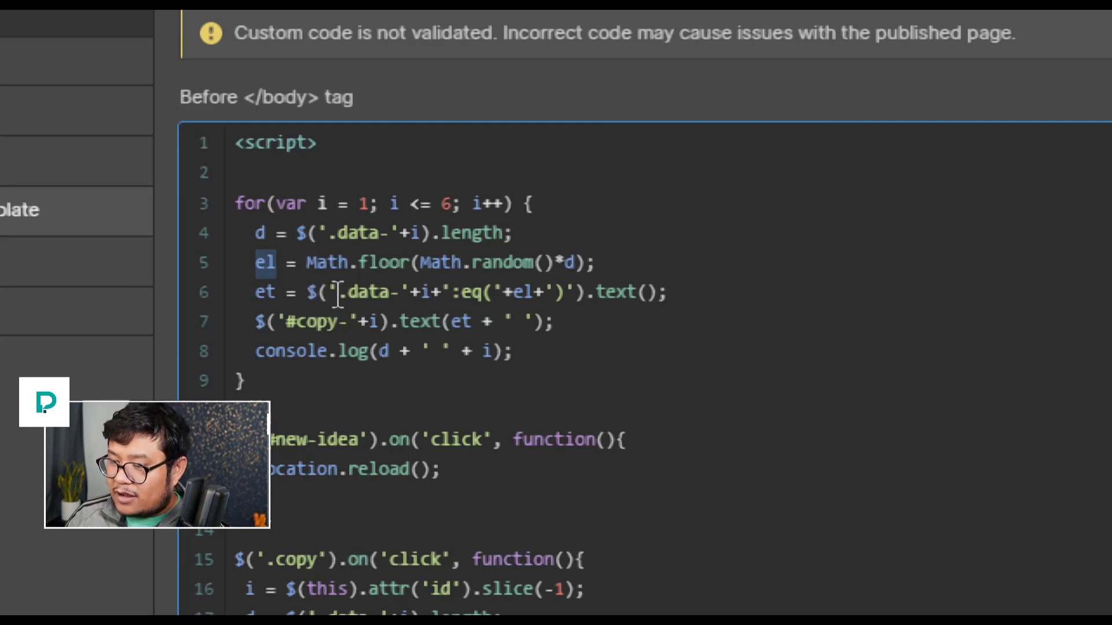
drag(338, 296, 431, 298)
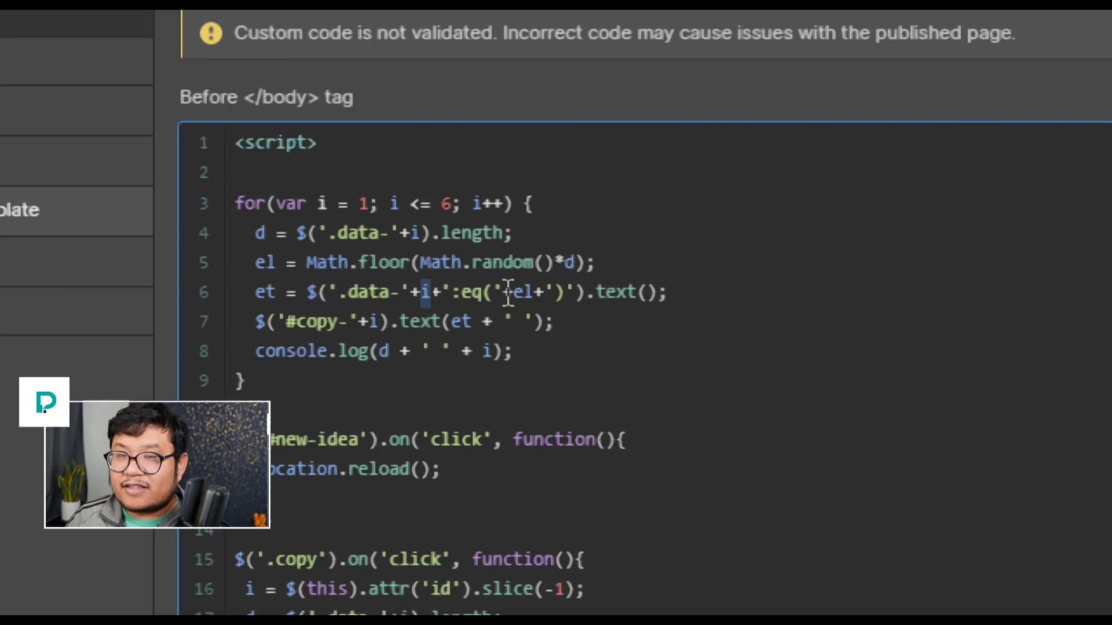
drag(502, 291, 538, 291)
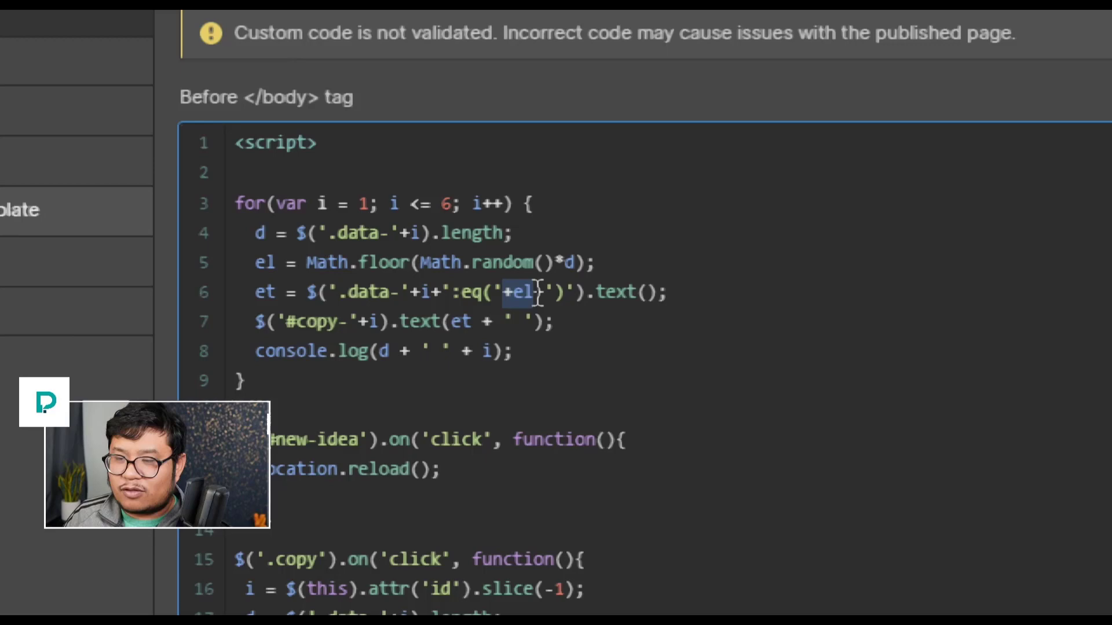
click(538, 291)
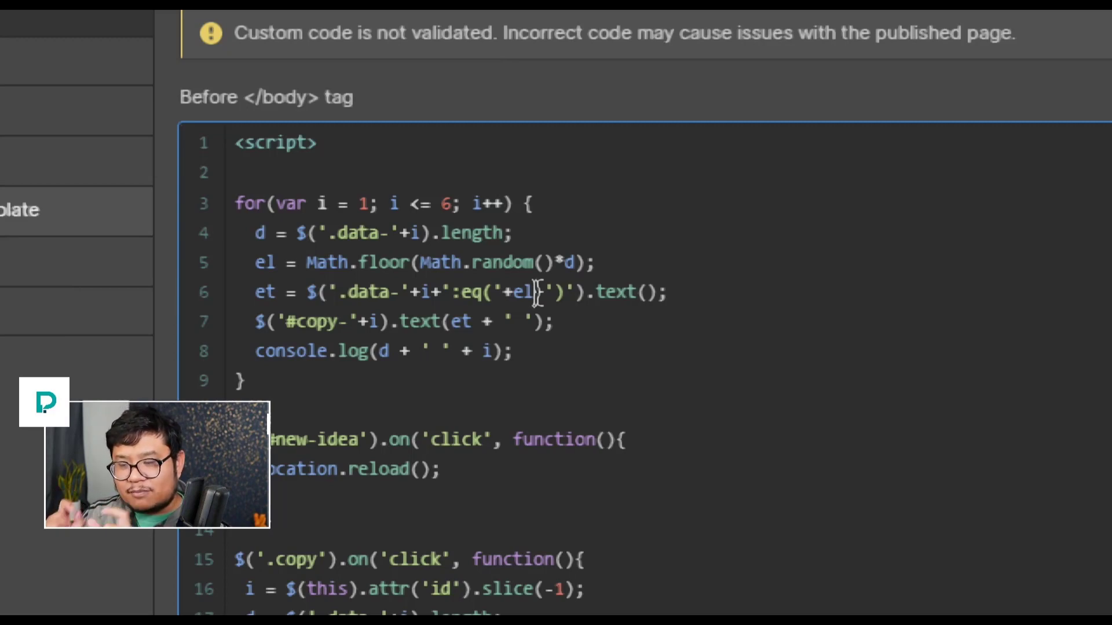
double_click(262, 297)
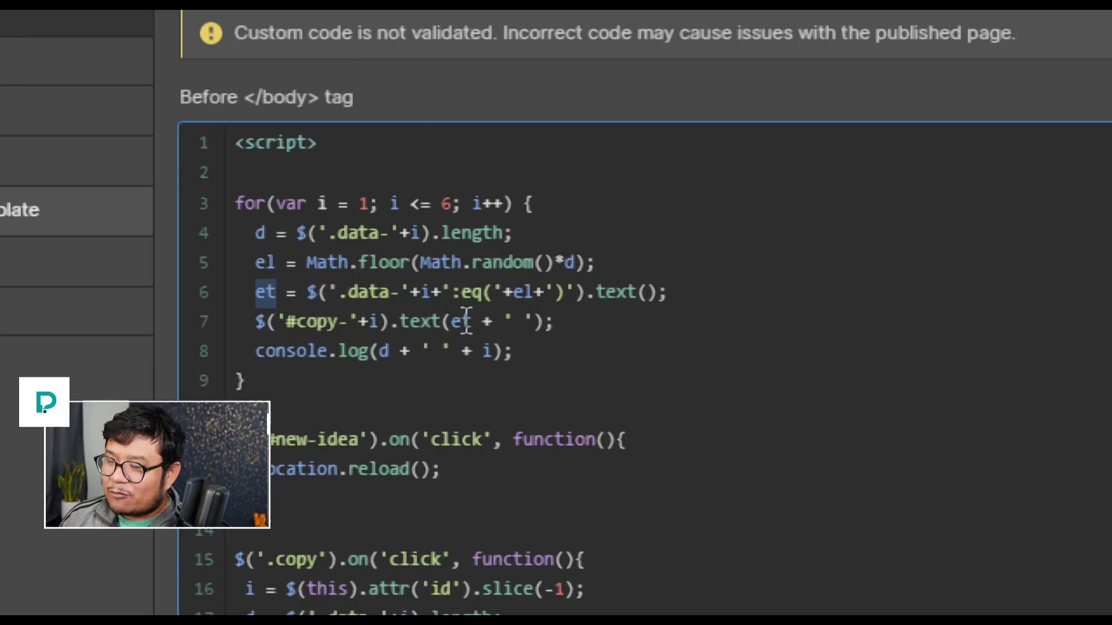
drag(343, 327, 292, 323)
double_click(374, 322)
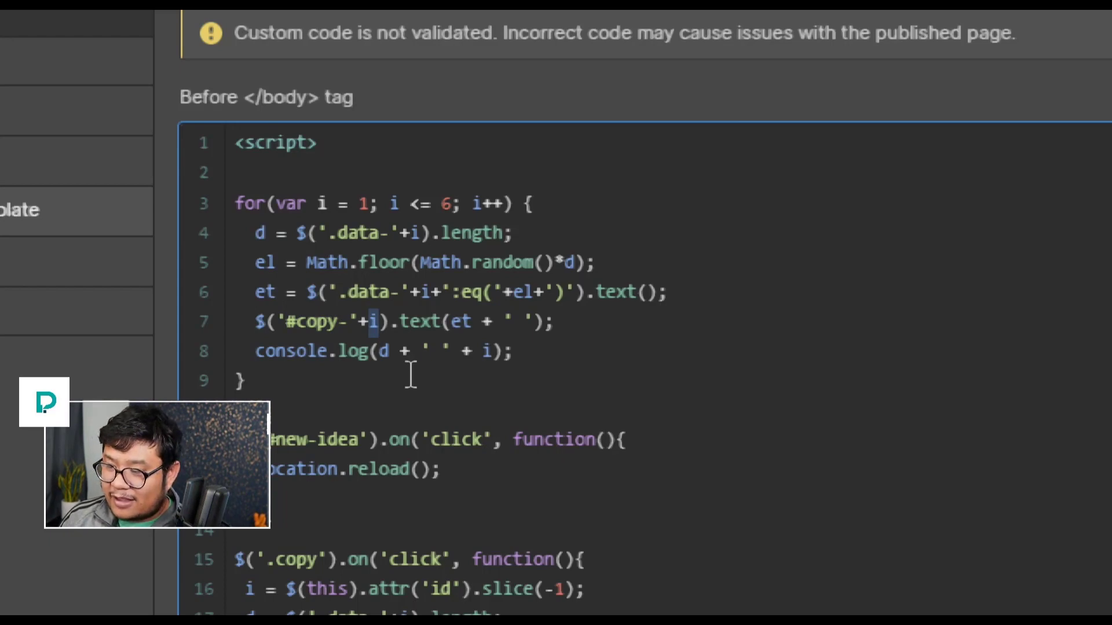
click(390, 354)
click(531, 356)
drag(530, 356, 257, 350)
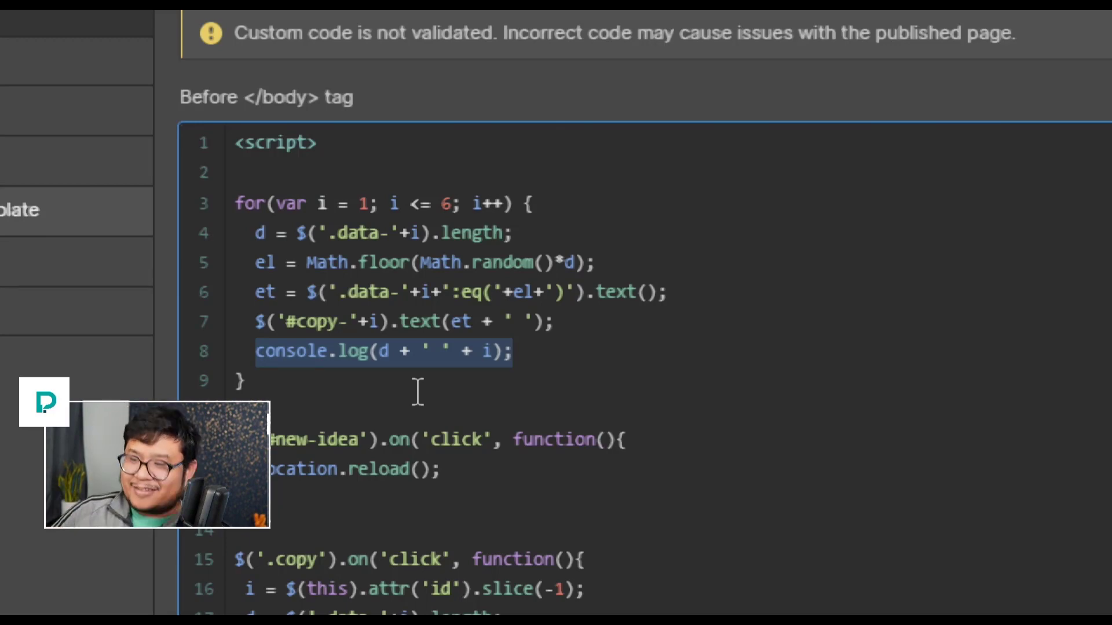
drag(550, 204, 234, 204)
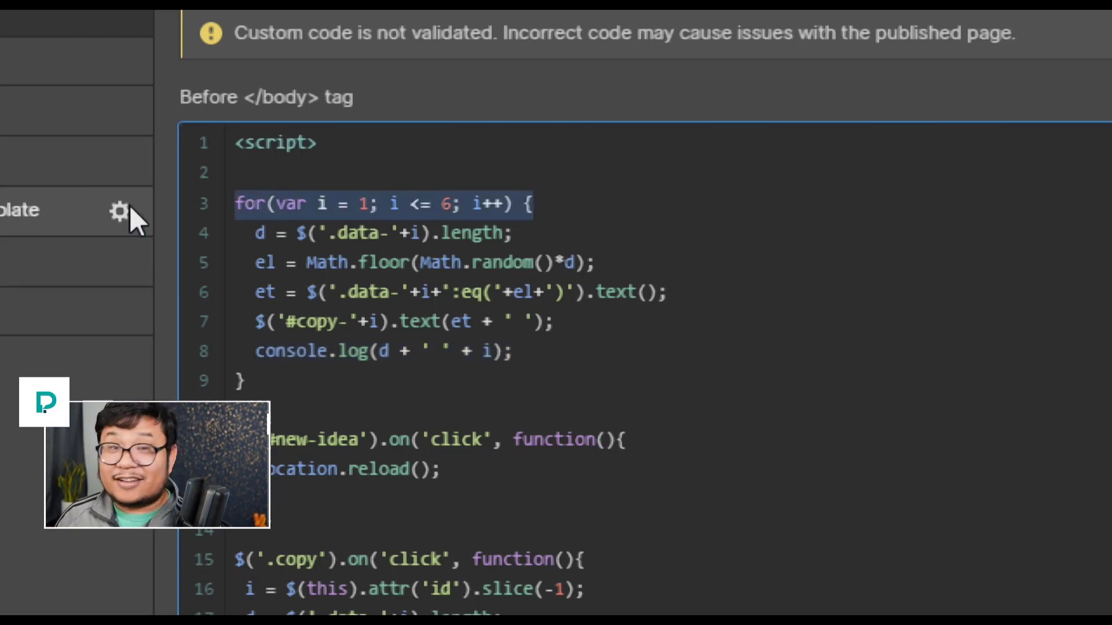
click(455, 203)
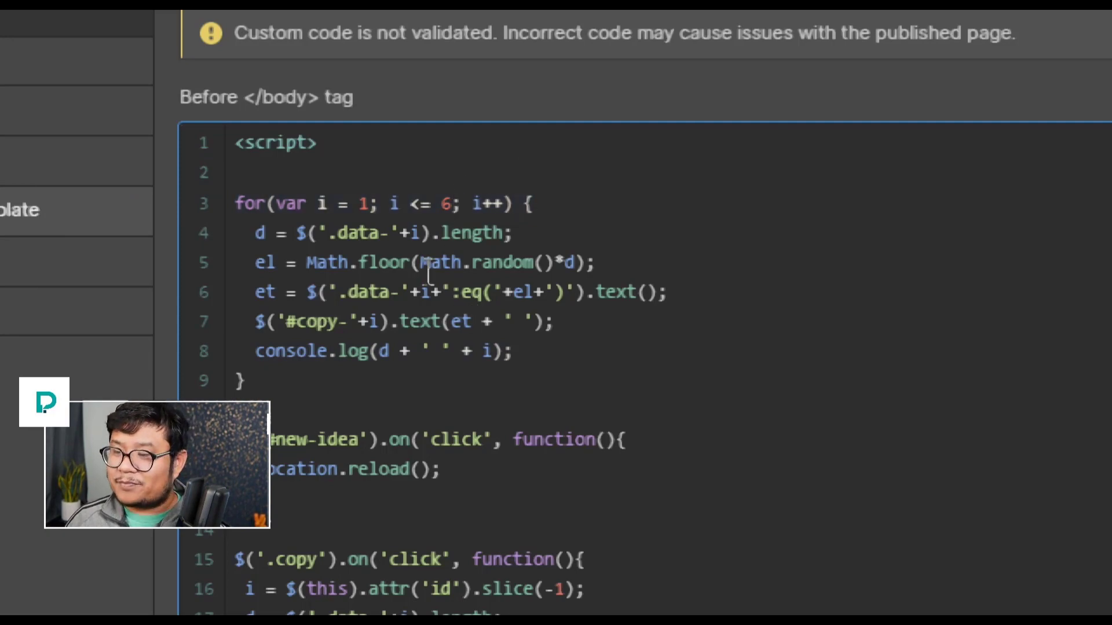
drag(544, 231, 194, 243)
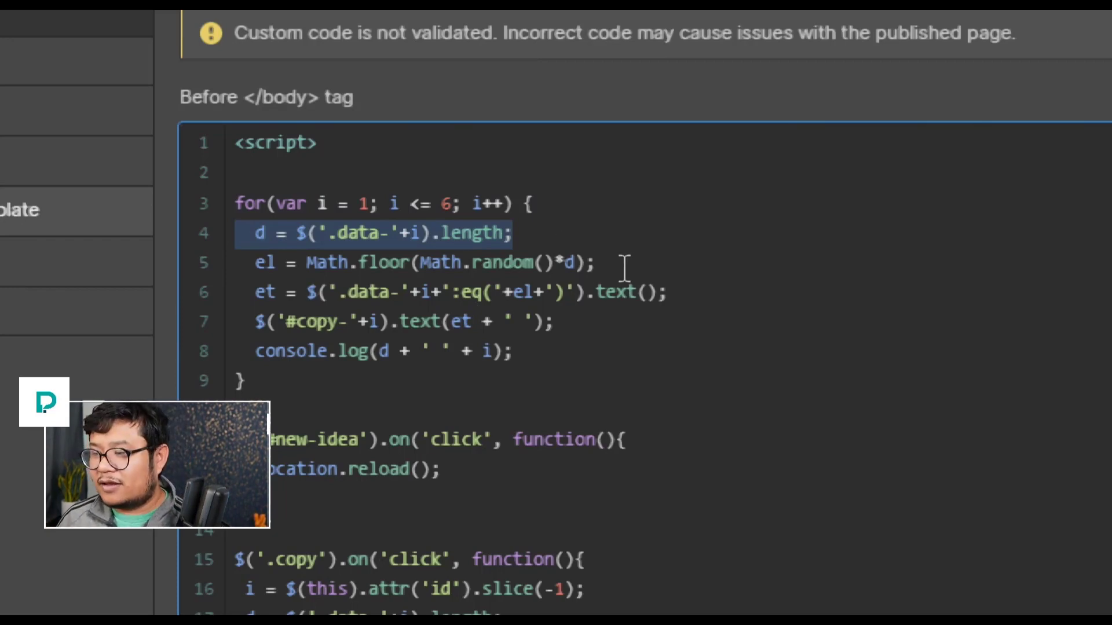
drag(596, 264, 309, 269)
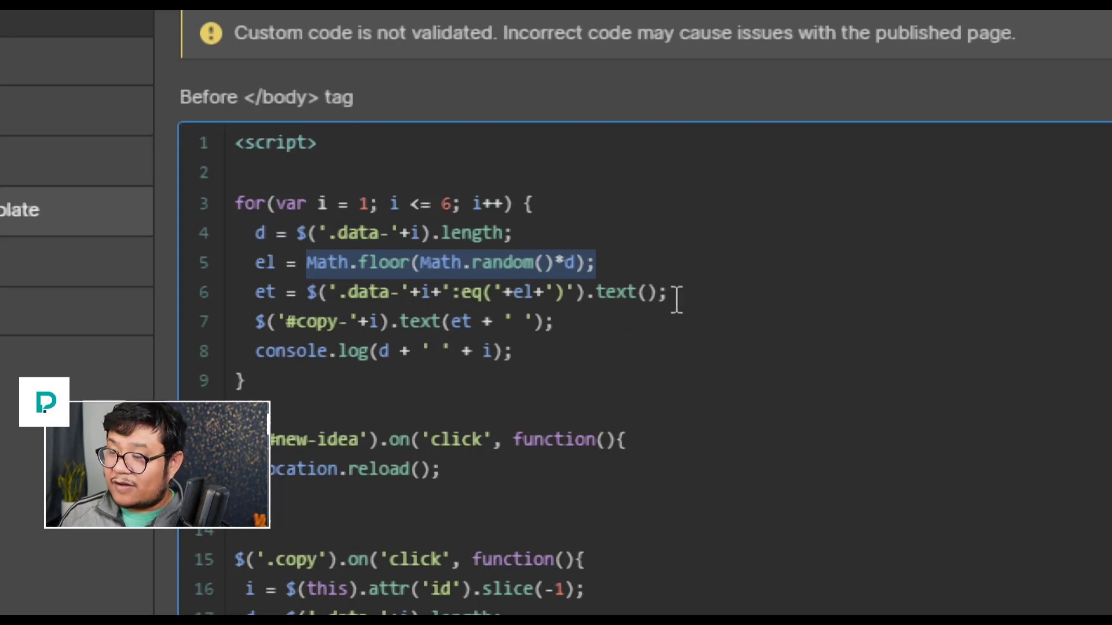
drag(671, 294, 484, 300)
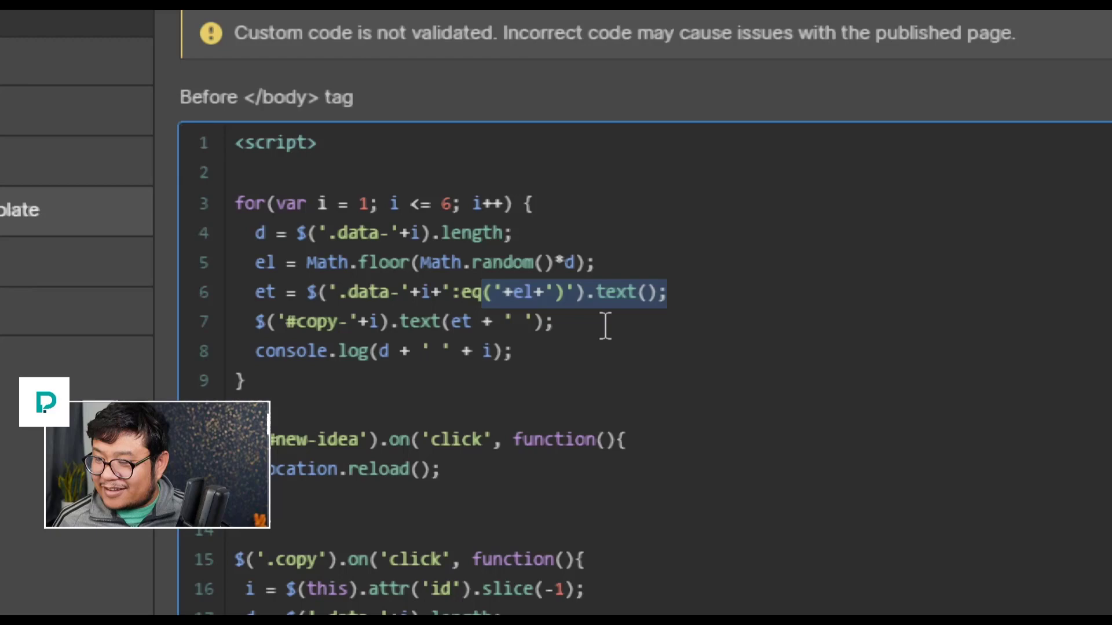
drag(606, 326, 253, 327)
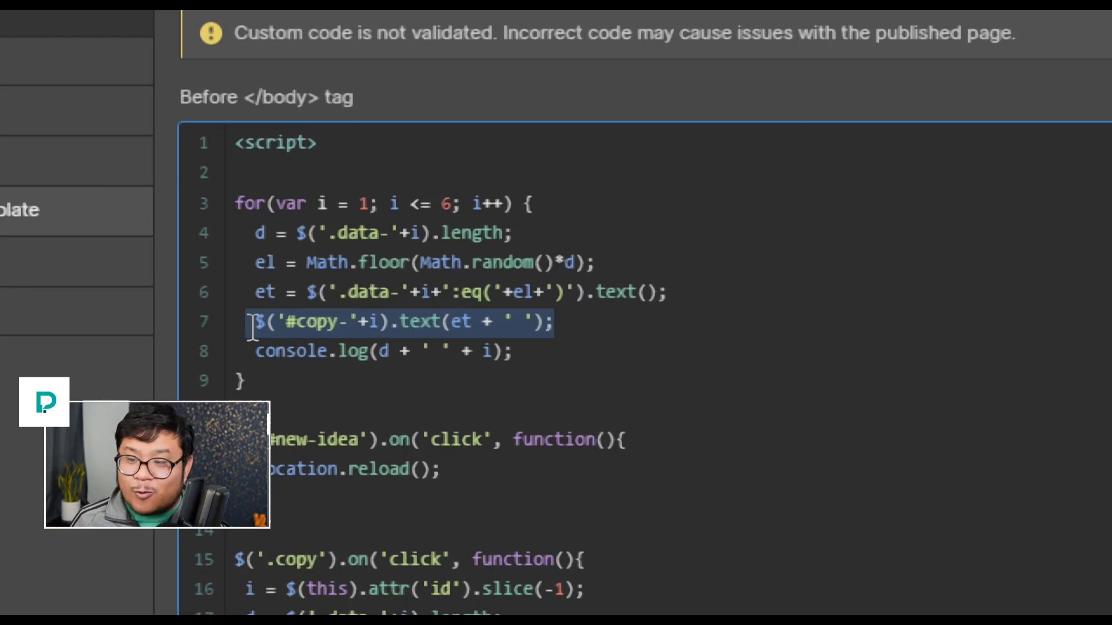
click(369, 294)
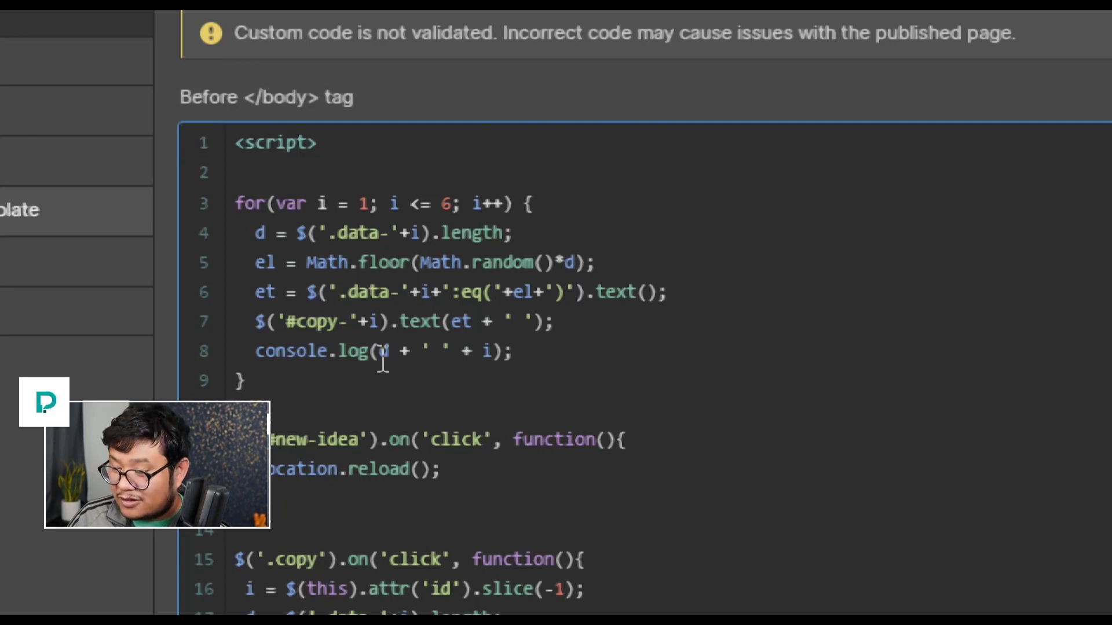
scroll(383, 362, down, 2)
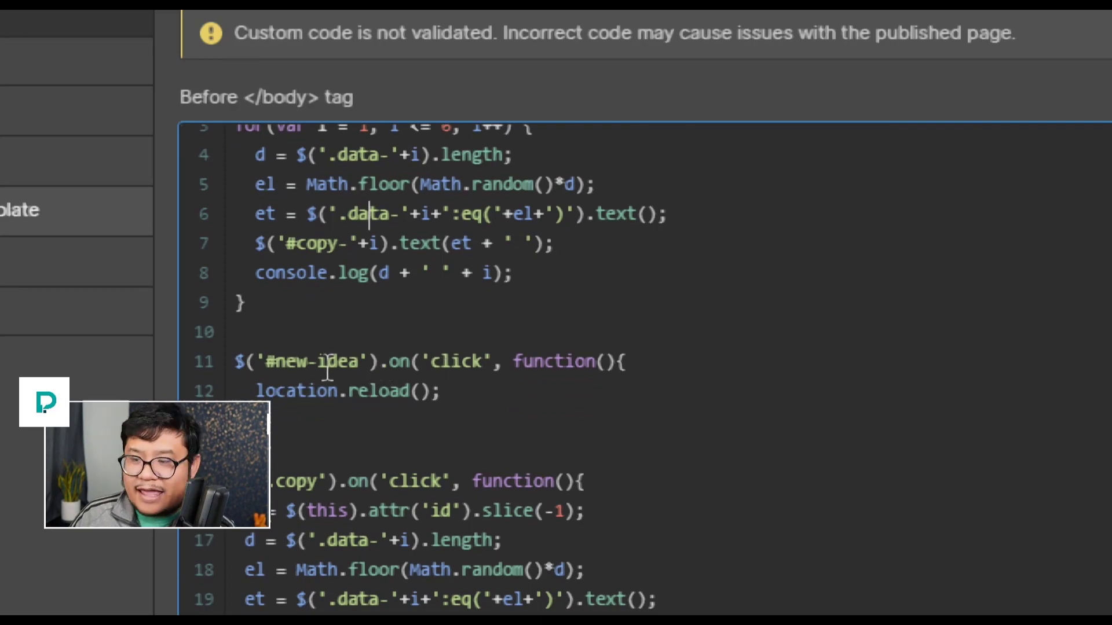
double_click(287, 361)
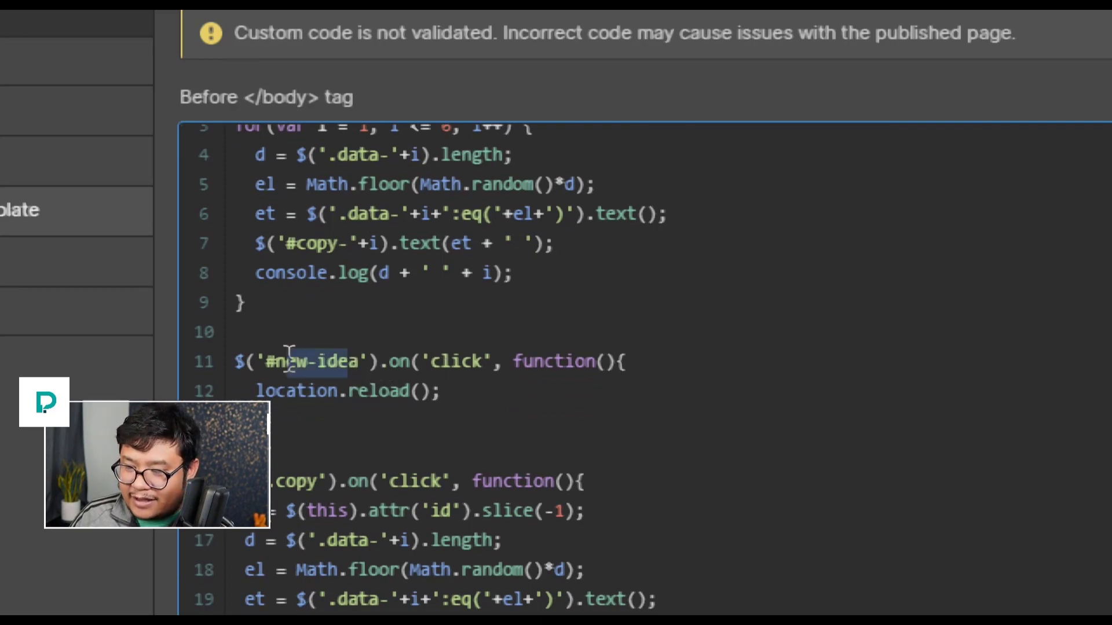
double_click(464, 364)
drag(348, 361, 268, 358)
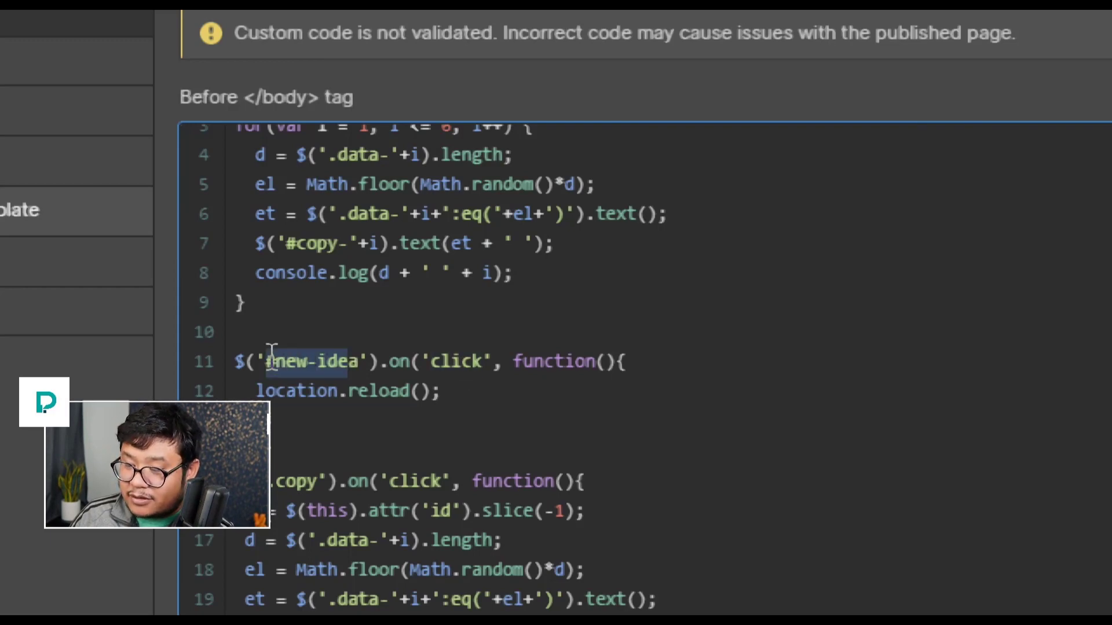
drag(441, 392, 253, 387)
double_click(307, 394)
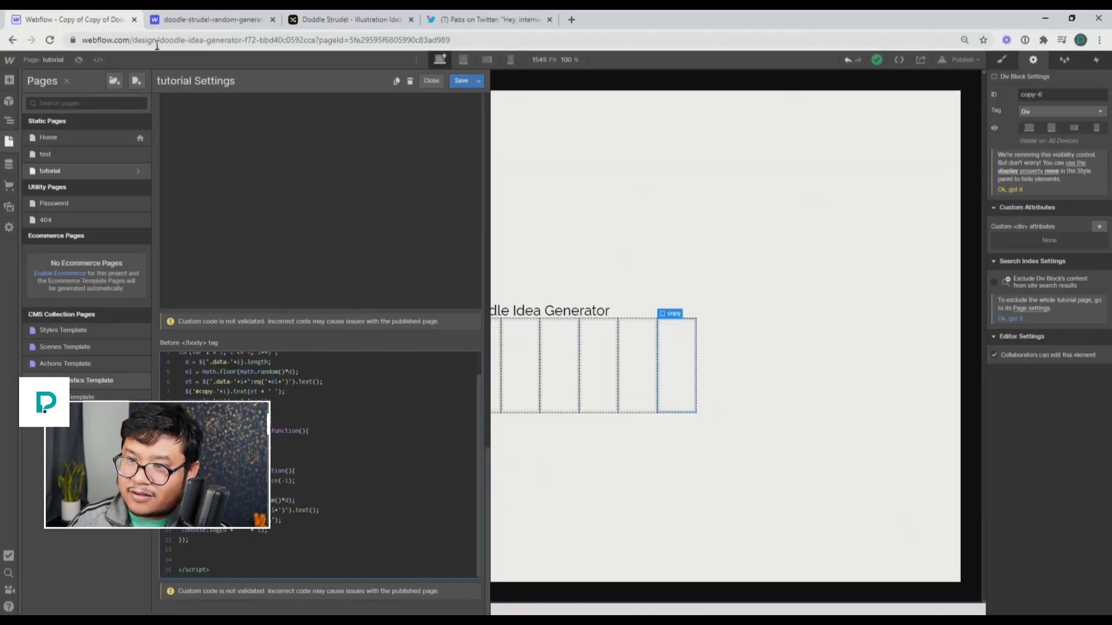
click(156, 45)
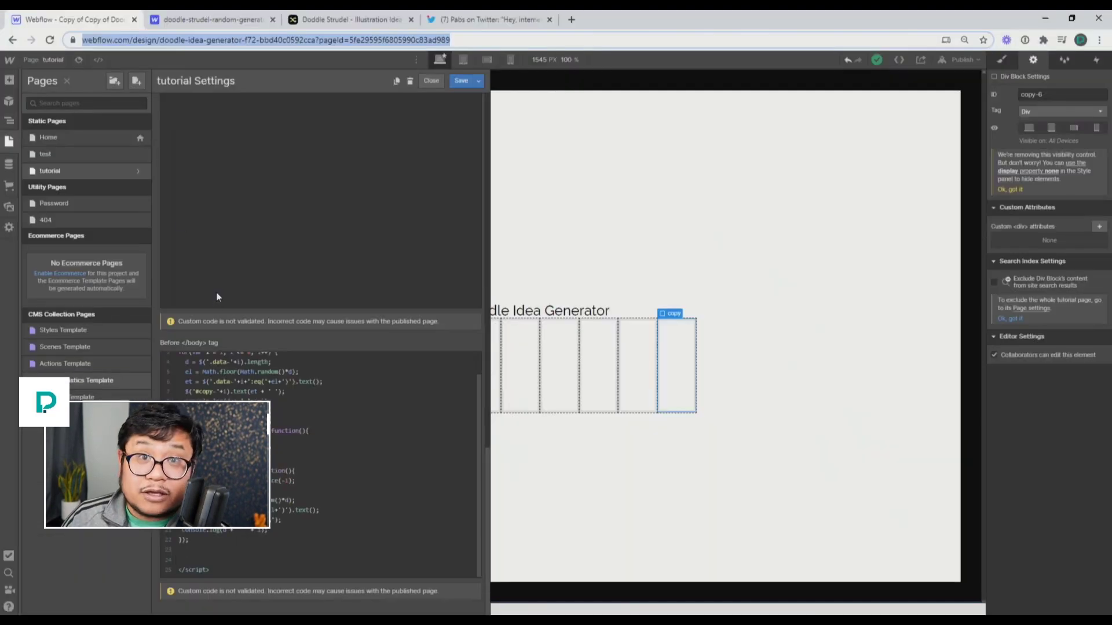
Step: Generate a new illustration idea on the live Doodle Strudel site, then return to the Webflow Designer
click(329, 21)
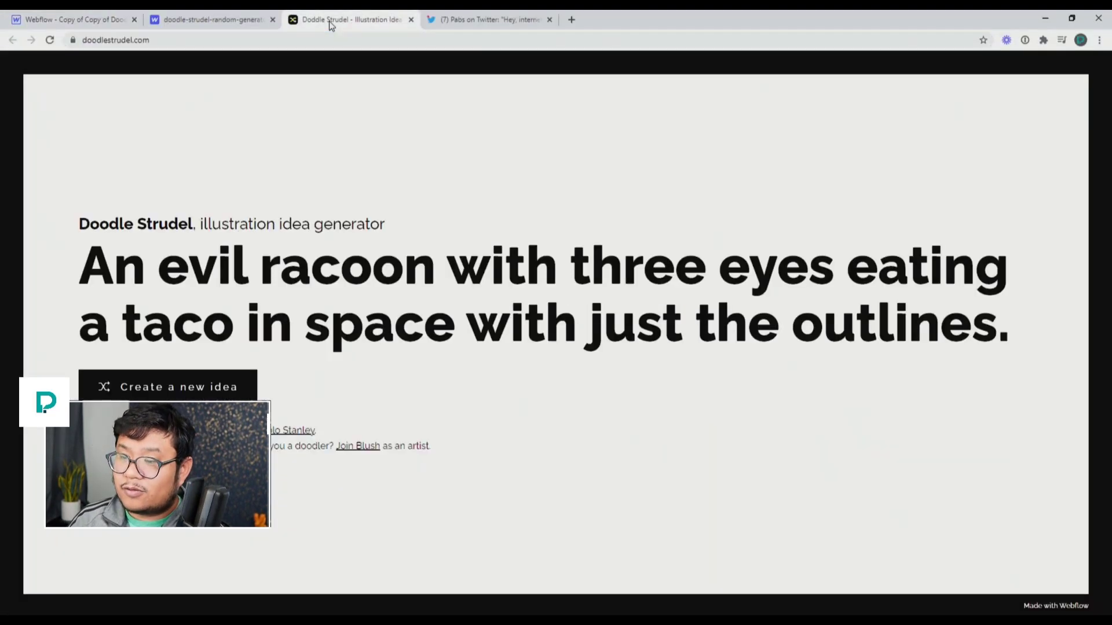
click(162, 396)
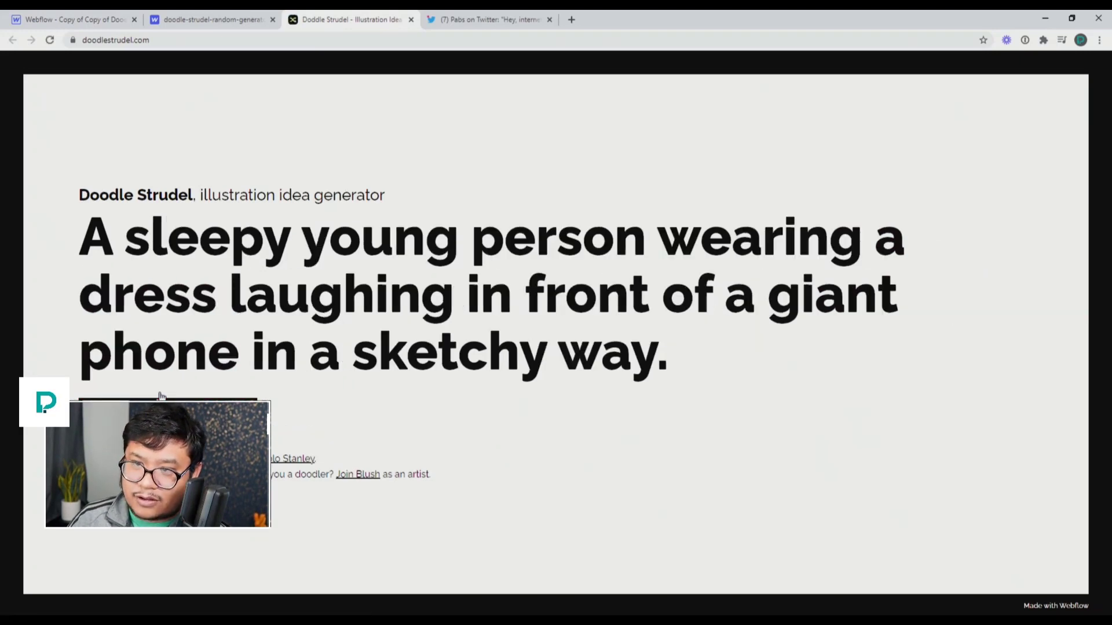
click(118, 20)
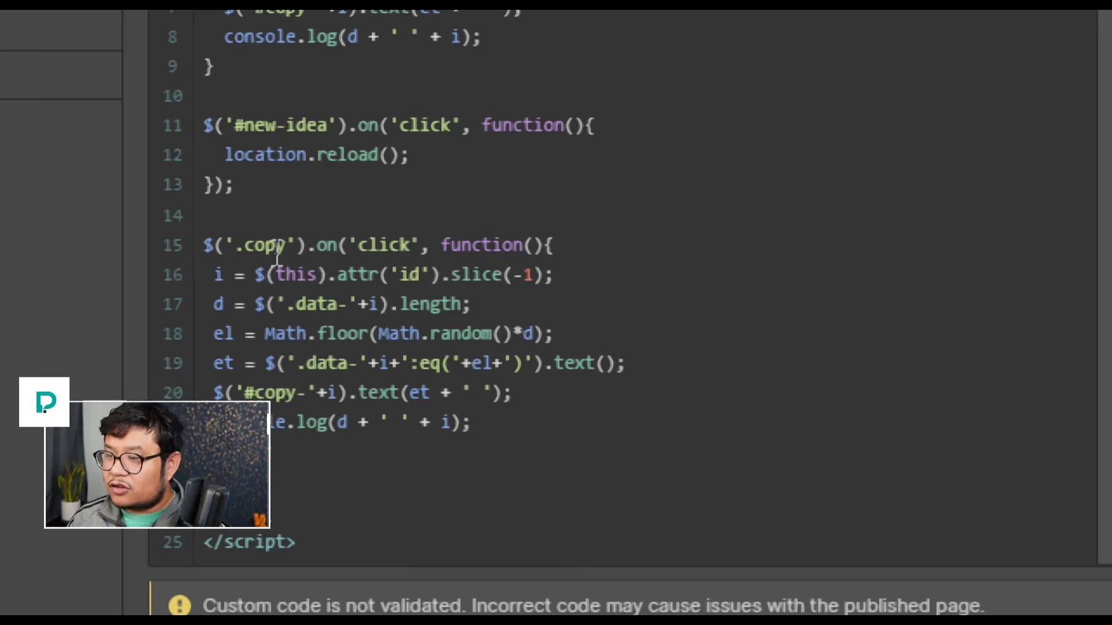
double_click(498, 241)
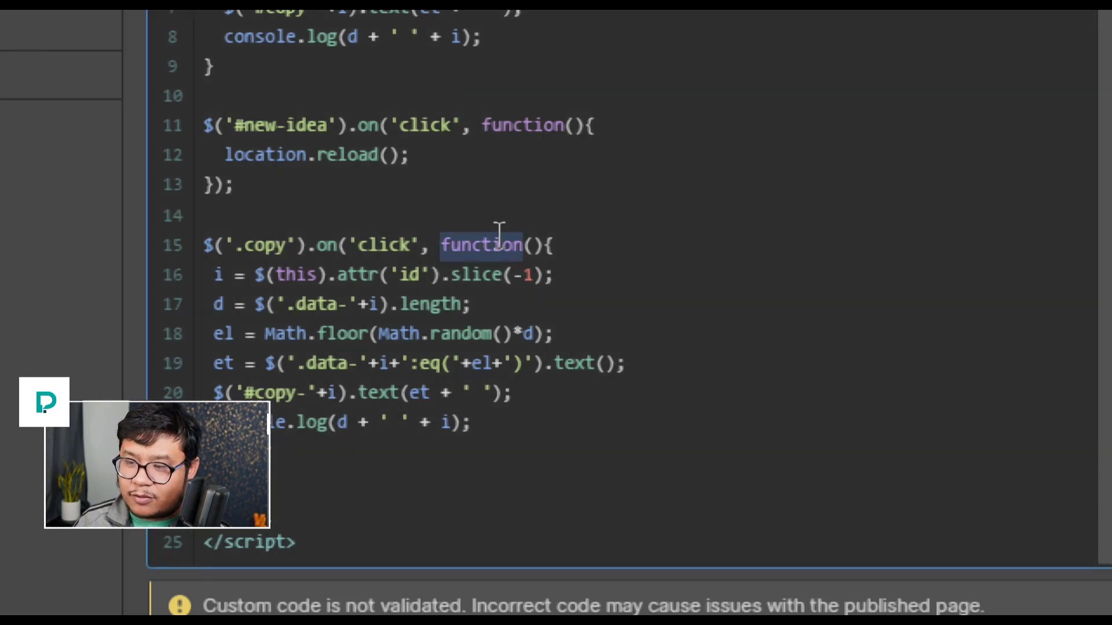
drag(608, 240, 203, 240)
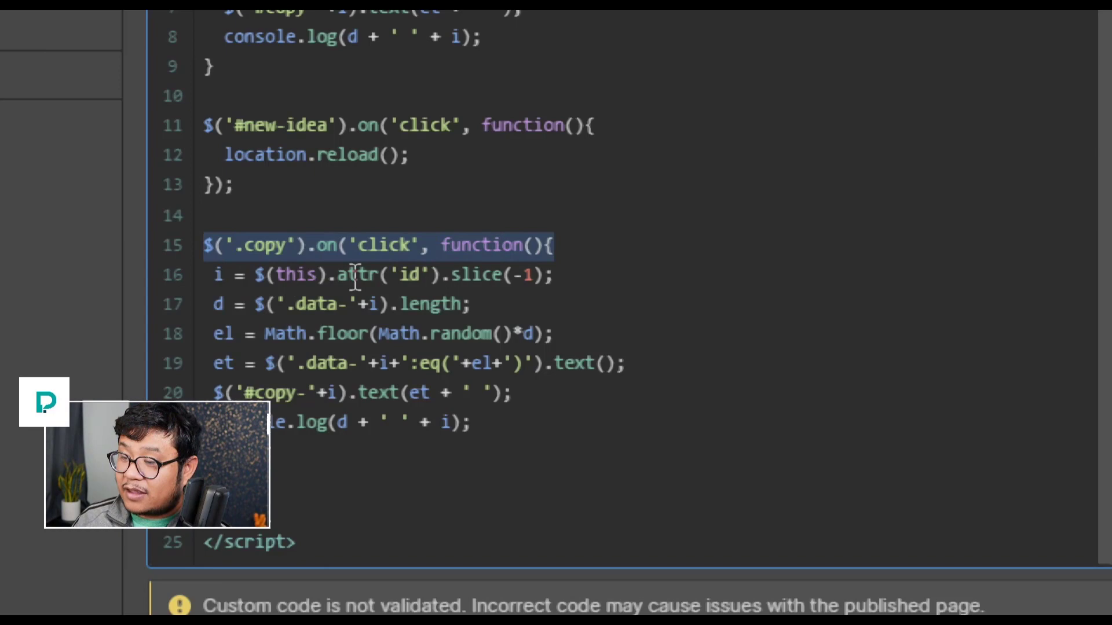
double_click(278, 245)
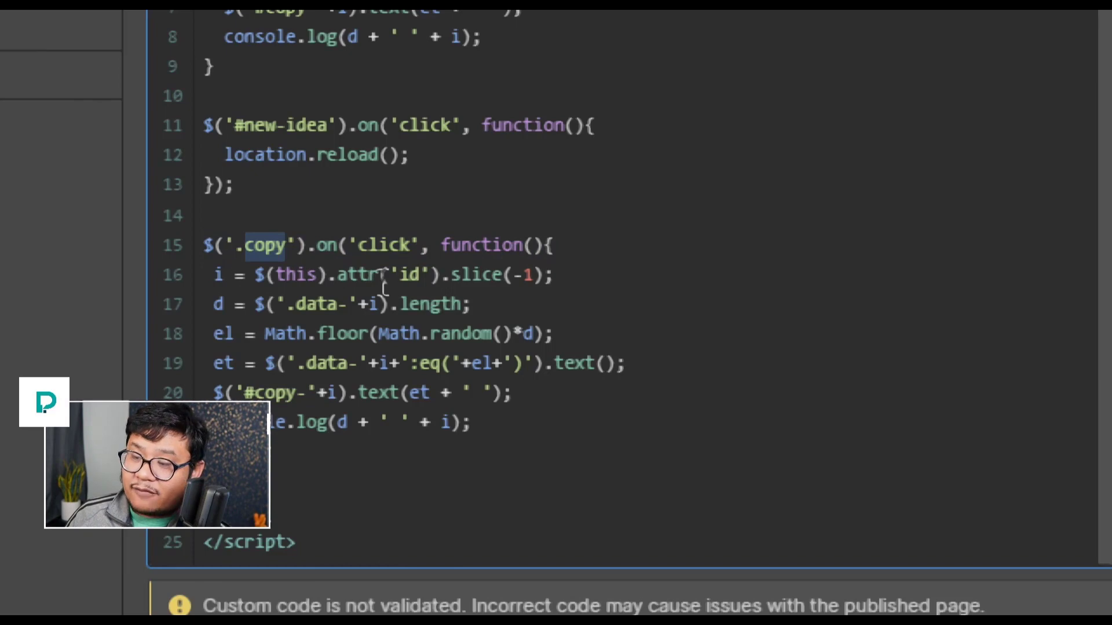
click(342, 275)
double_click(343, 275)
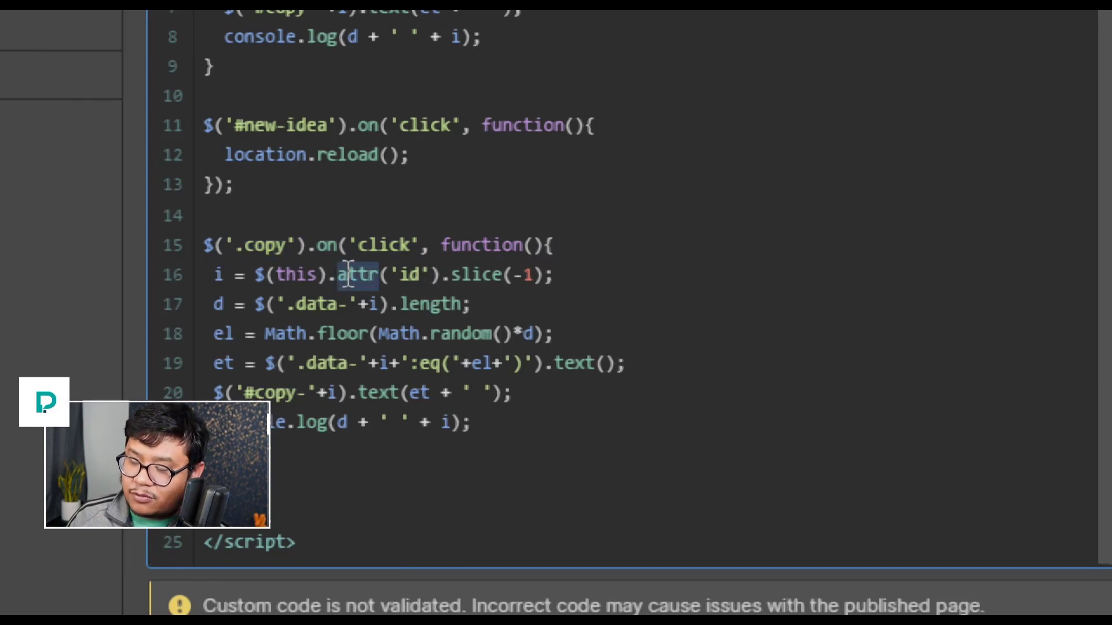
double_click(410, 275)
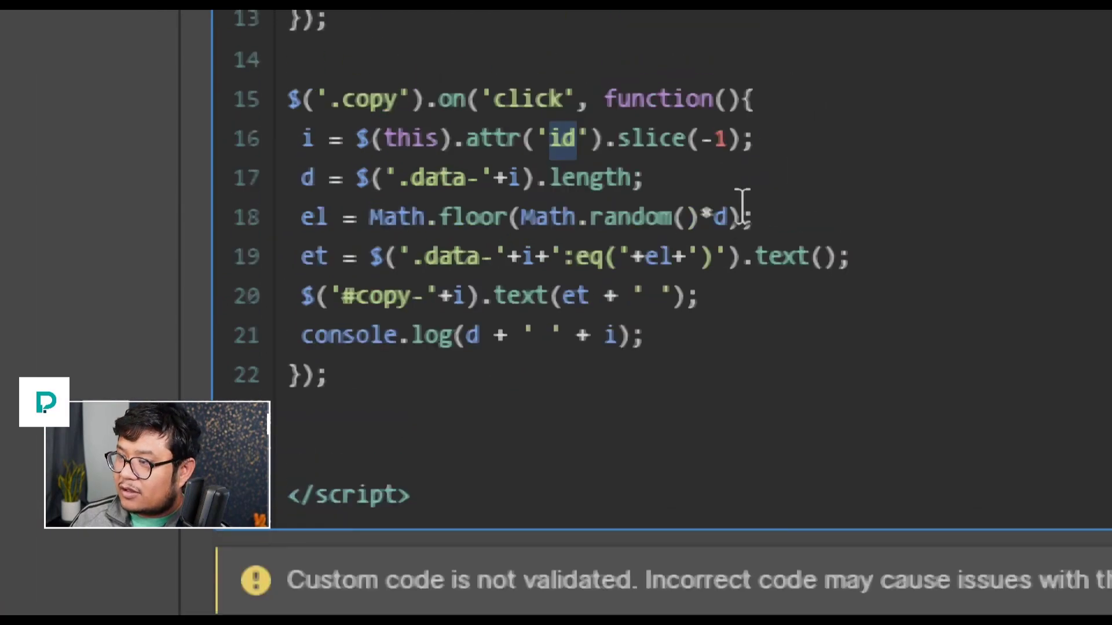
drag(741, 137, 618, 138)
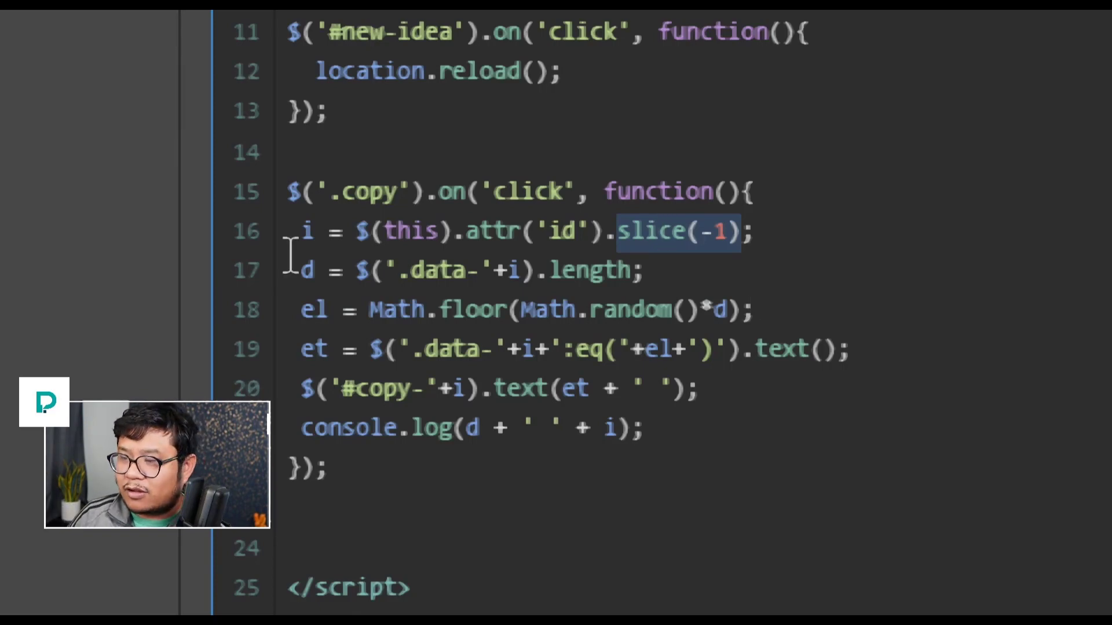
click(307, 231)
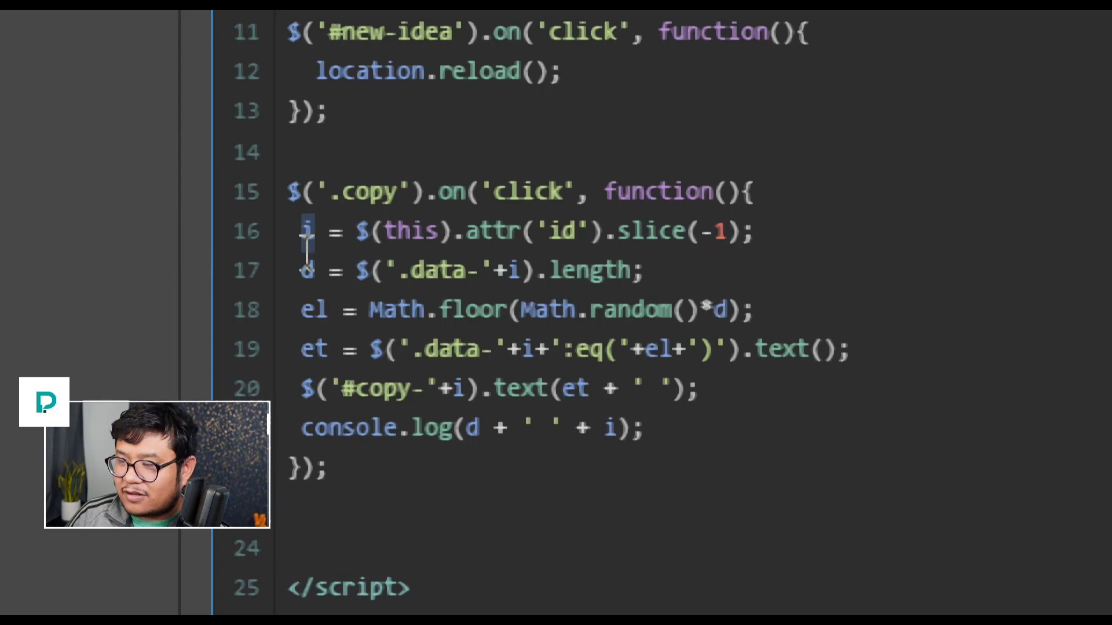
drag(651, 271, 359, 265)
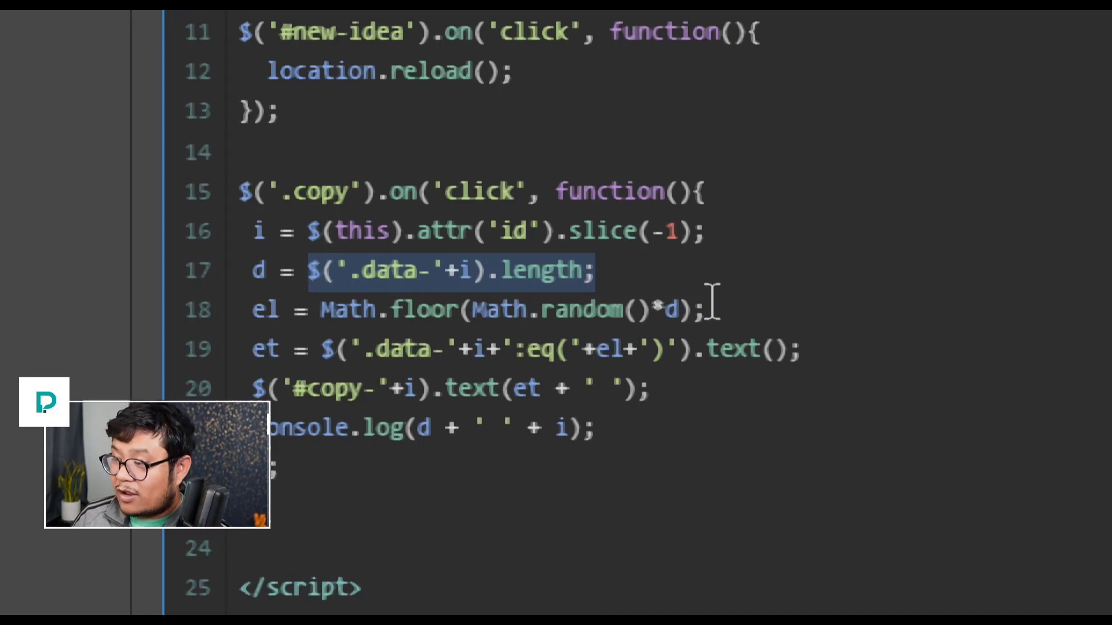
drag(760, 301, 344, 310)
drag(788, 351, 267, 349)
drag(640, 398, 248, 391)
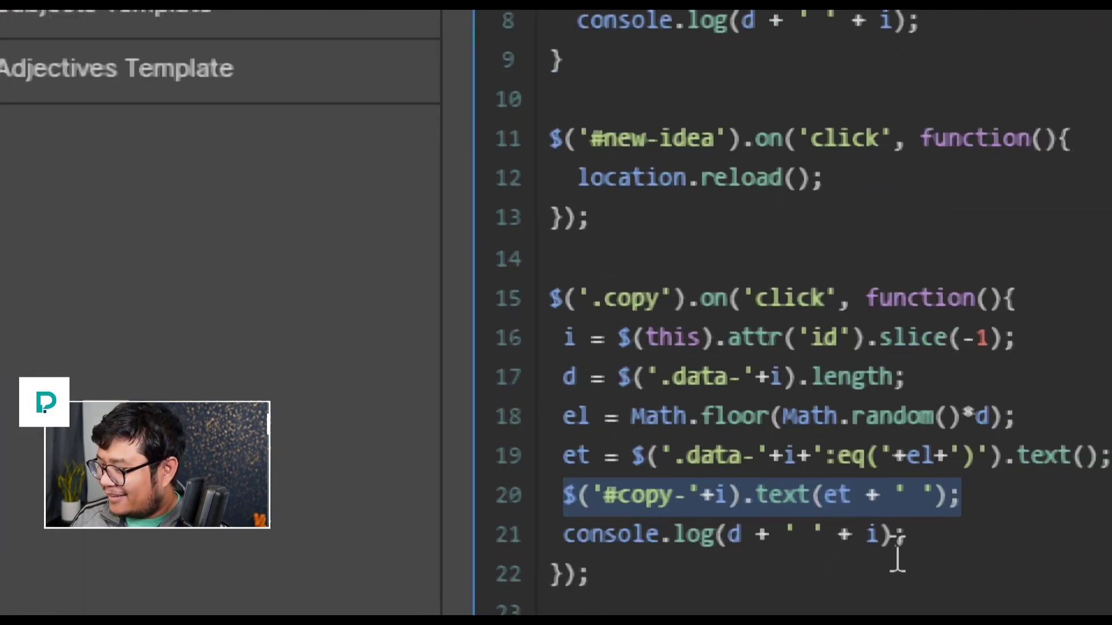
drag(941, 554, 566, 531)
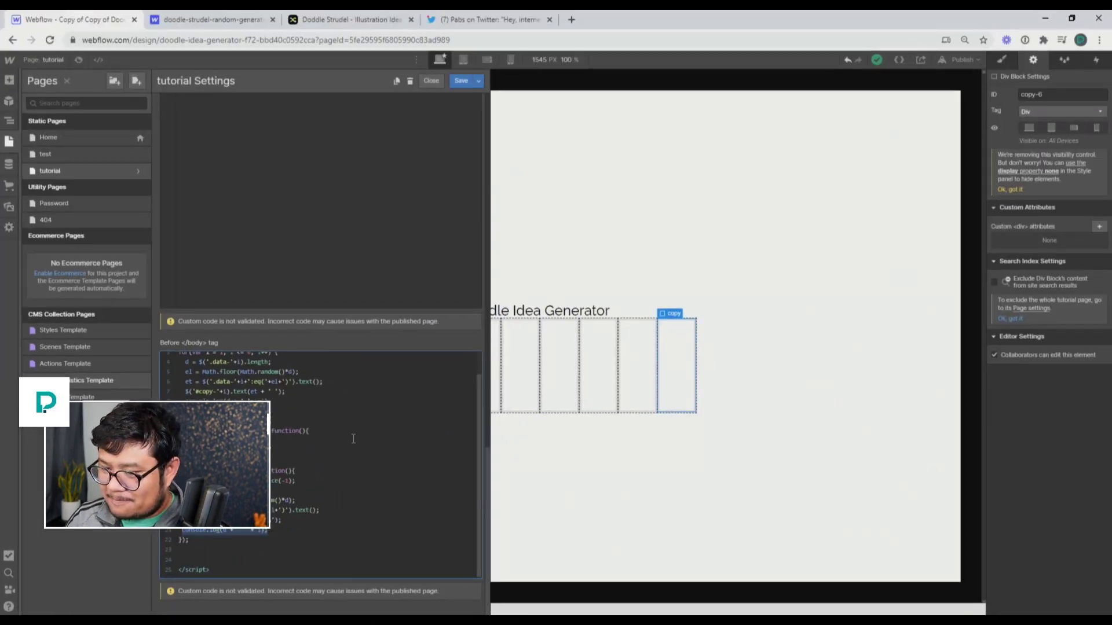
scroll(353, 438, up, 1)
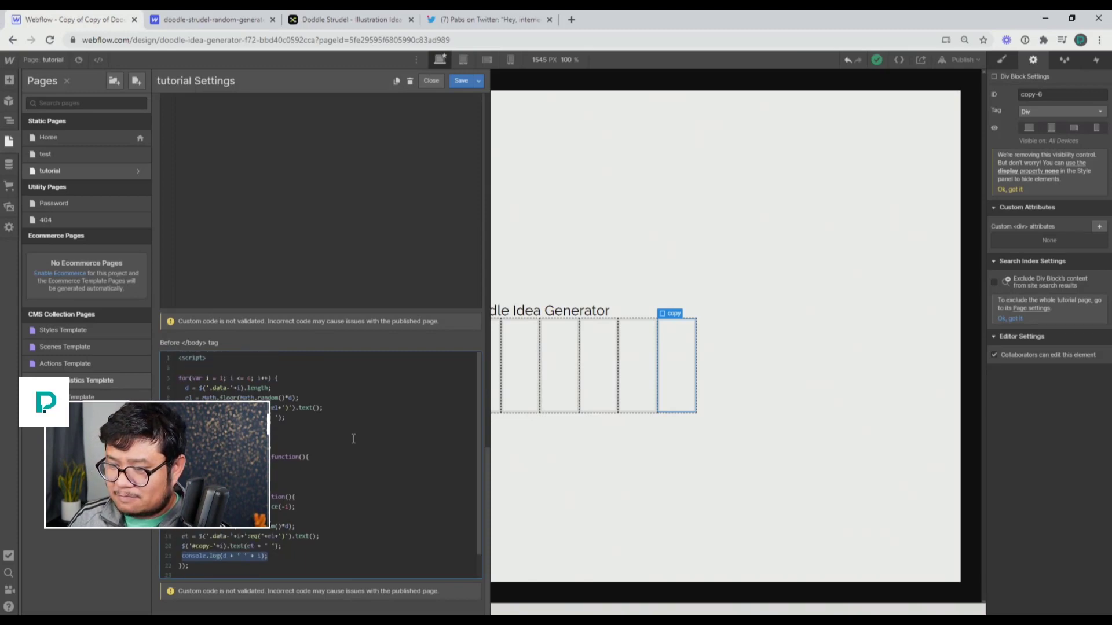
click(353, 439)
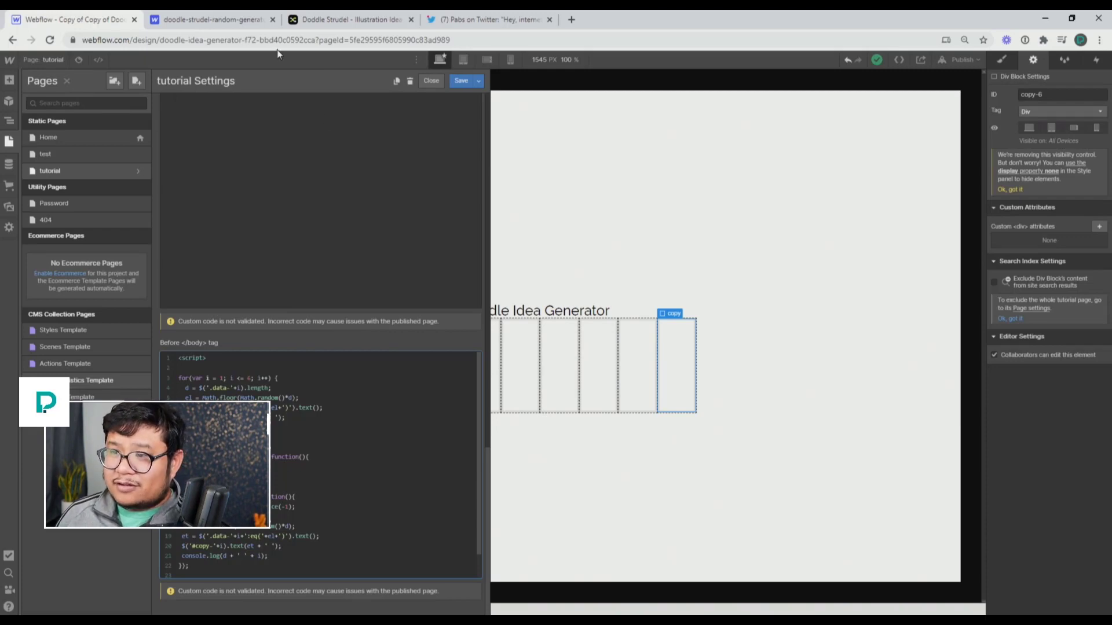
Step: Show the doodle-strudel-random-generator showcase page and select its web address
click(255, 20)
click(195, 41)
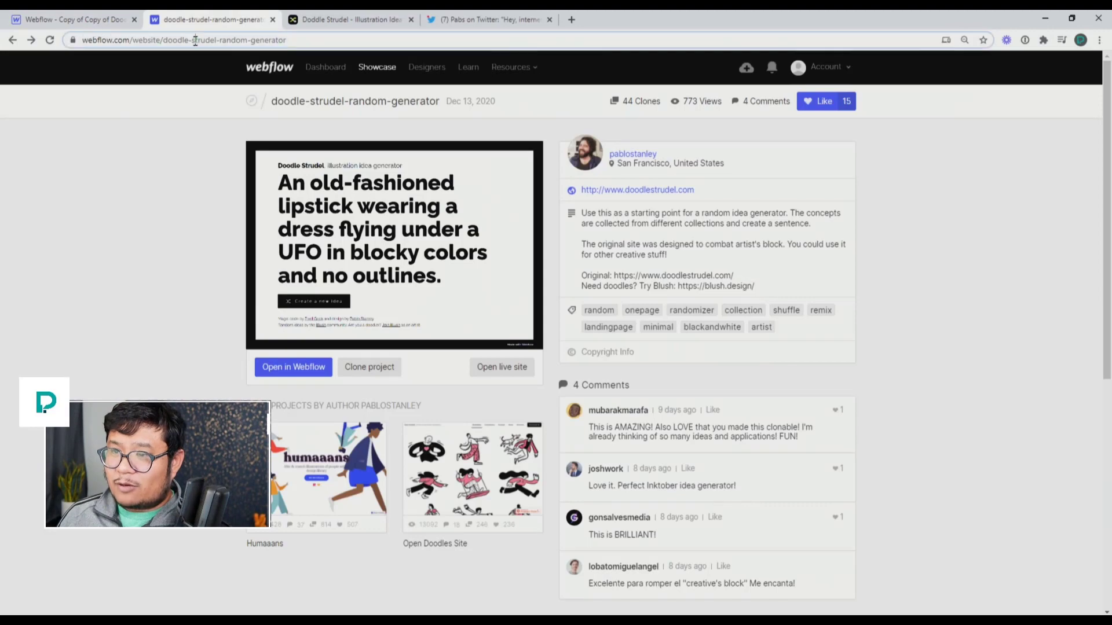